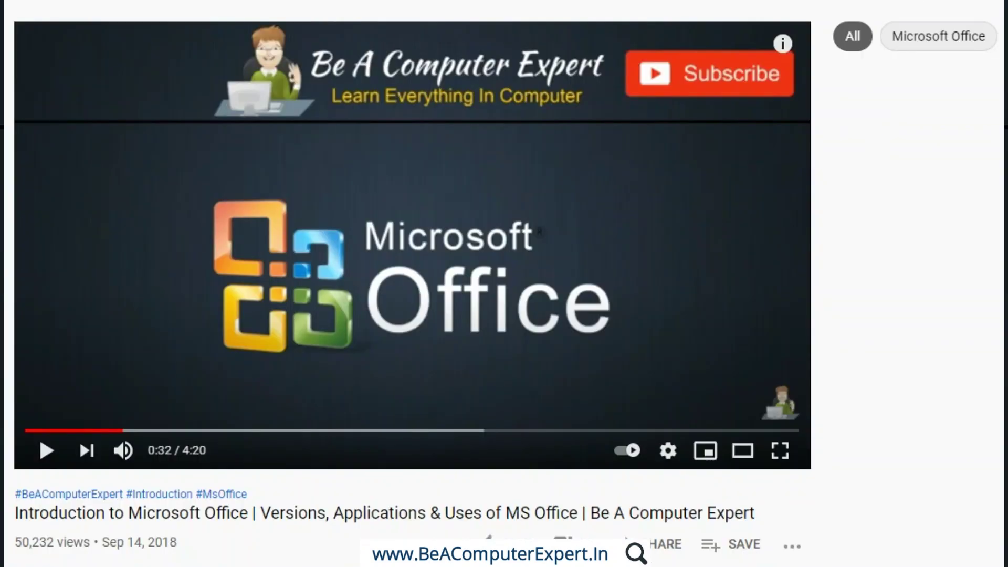
- Subscribe to the video's YouTube channel and turn on notifications for all new uploads
scroll(413, 284, "down", 2)
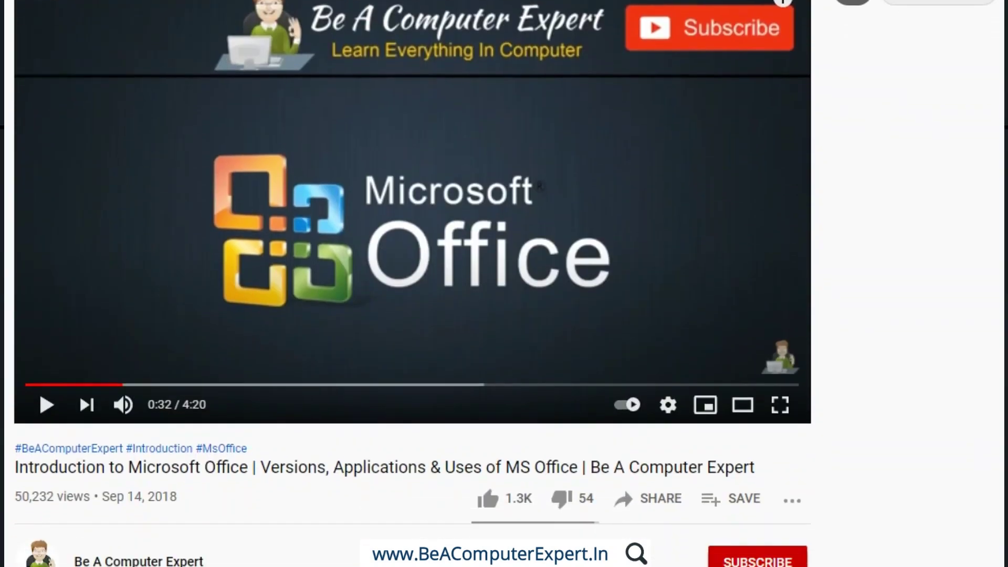
scroll(412, 284, "down", 4)
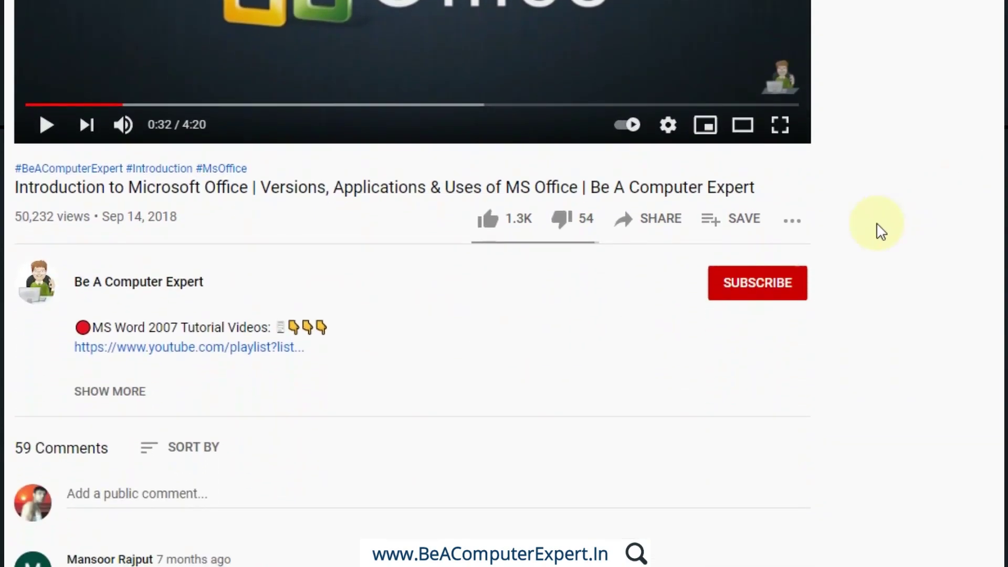
left_click(778, 281)
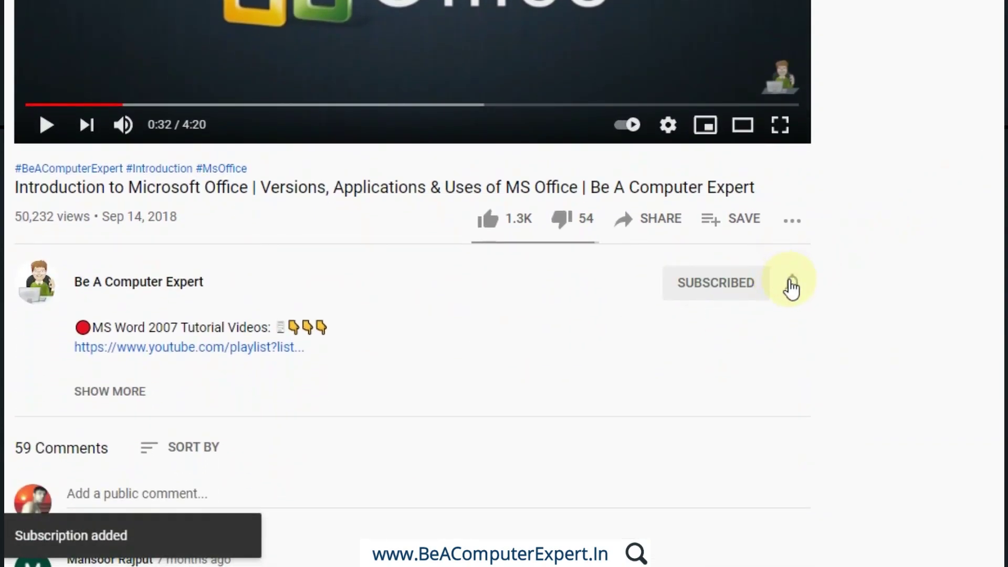
left_click(792, 282)
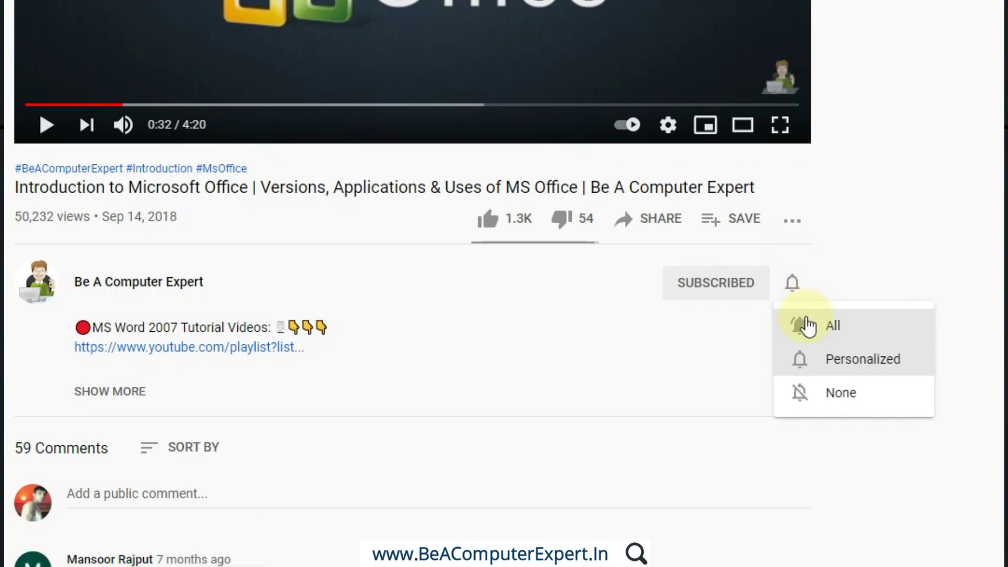
left_click(807, 325)
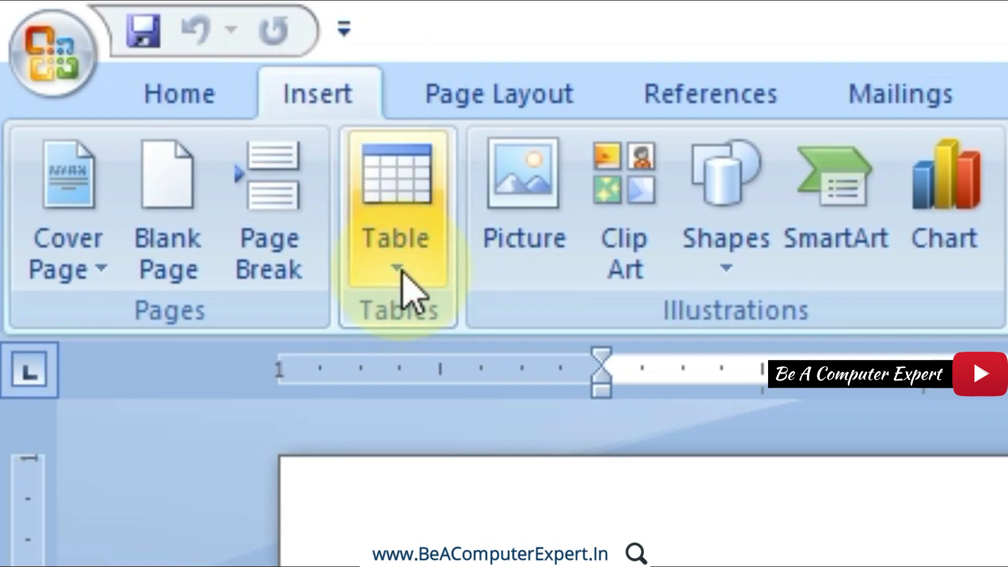
- Insert a 4x6 table from the Insert tab's Table grid
left_click(400, 270)
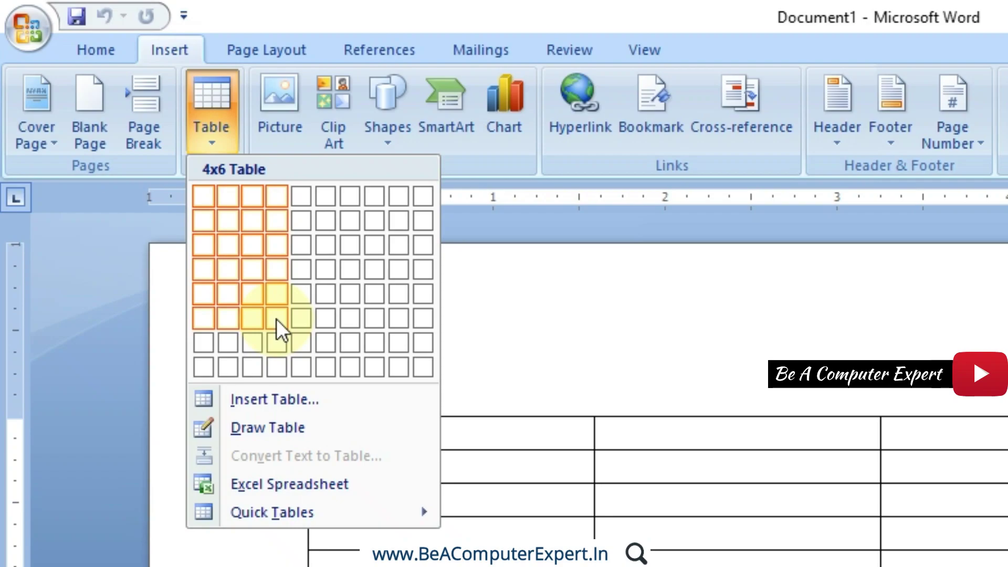
left_click(276, 319)
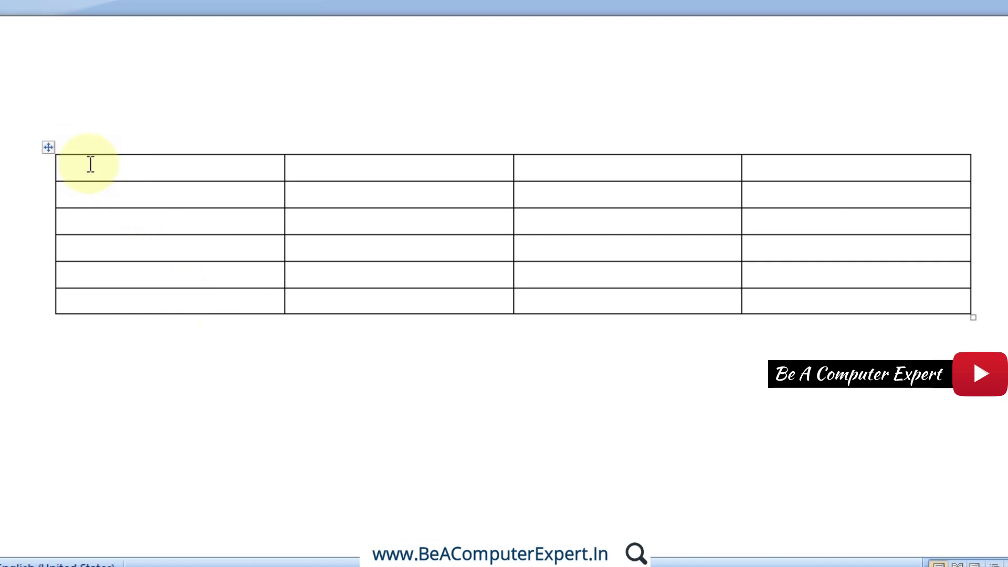
- Type the headings Name, Marks and Class into the first three header-row cells
type("Name")
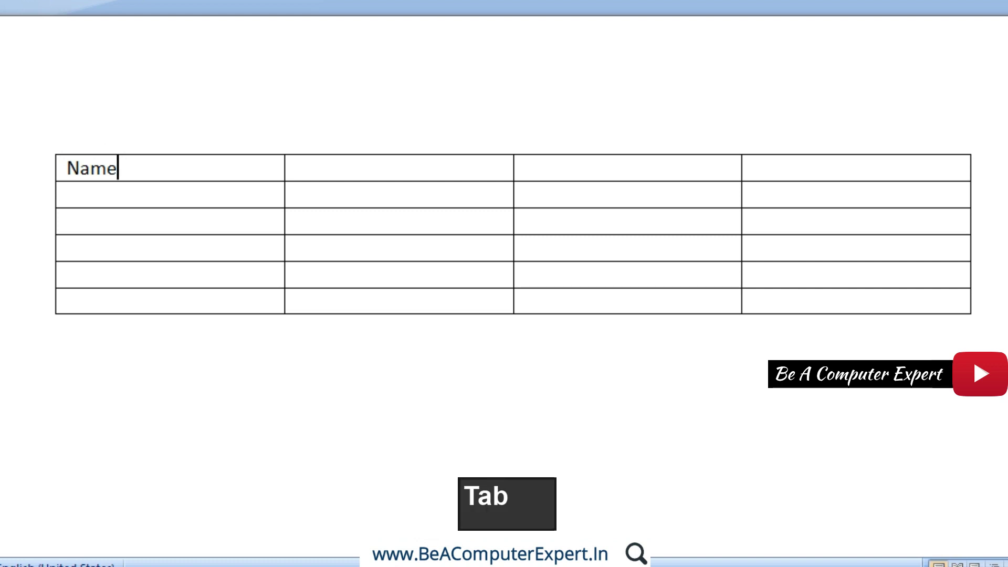
key("Tab")
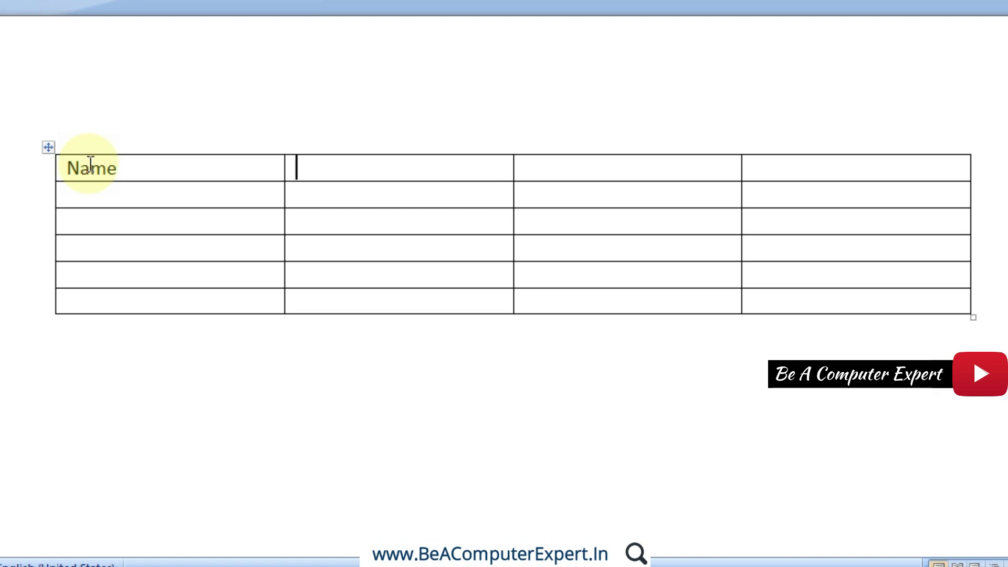
type("Marks")
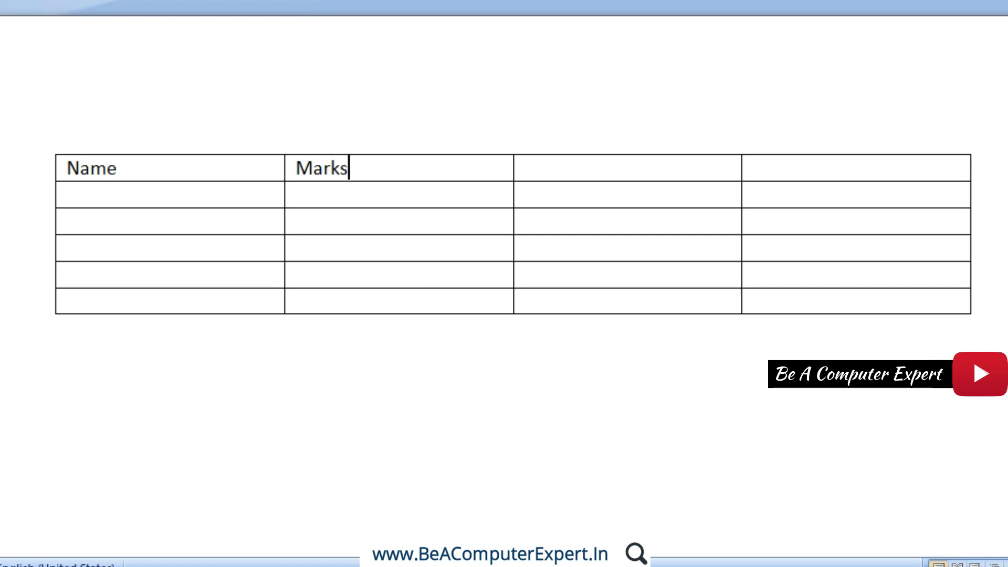
key("Tab")
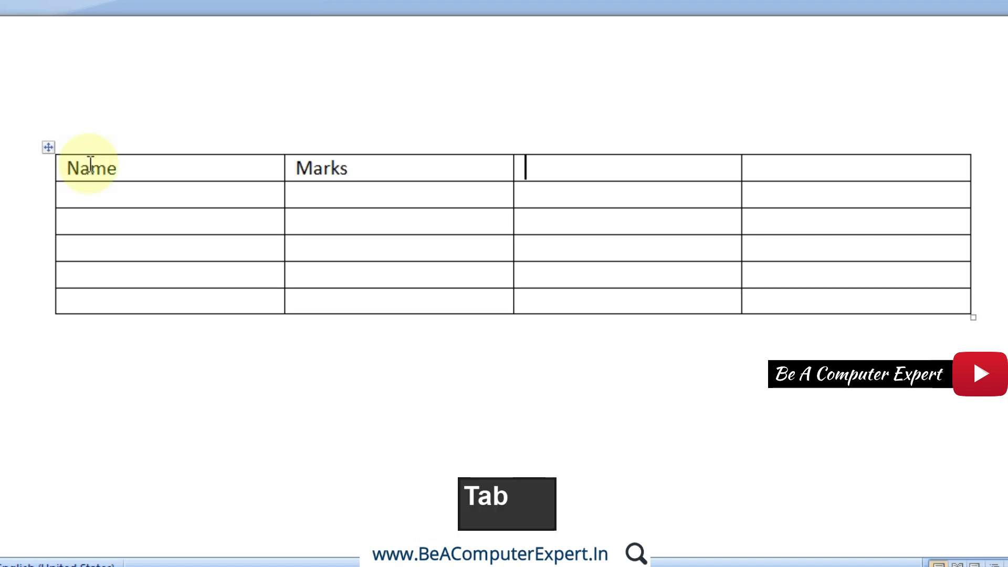
type("Class")
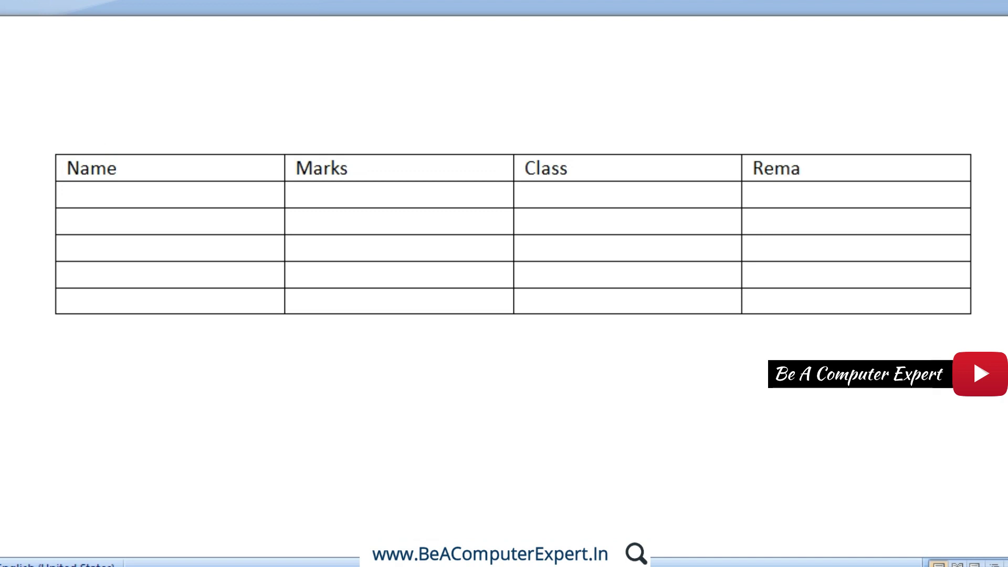
- Complete 'Remarks' in the fourth header cell and move to the first empty row's cell
type("rks")
key("Tab")
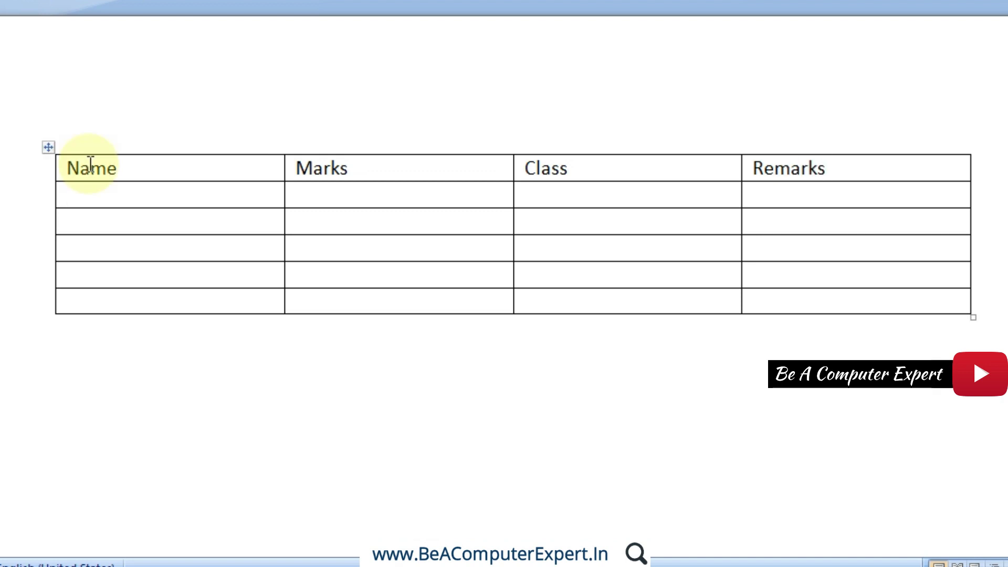
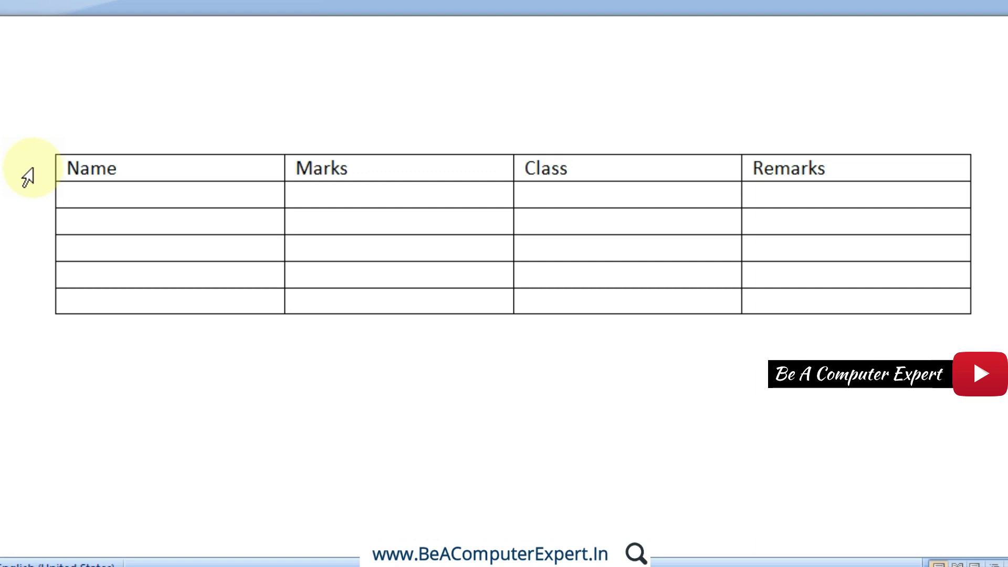
- Select the Name, Marks, Class, Remarks header row, after briefly selecting the third row
left_click(27, 177)
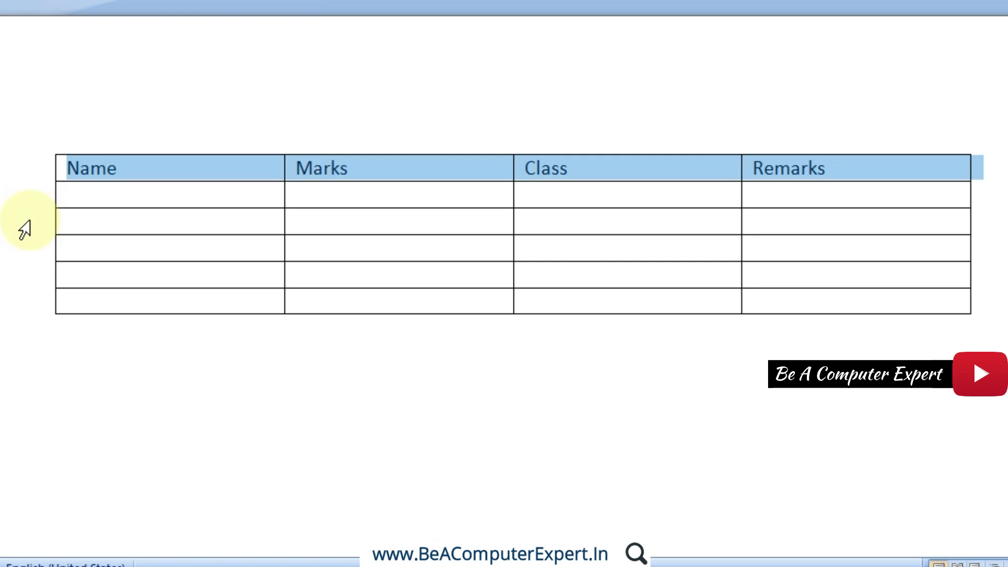
left_click(25, 230)
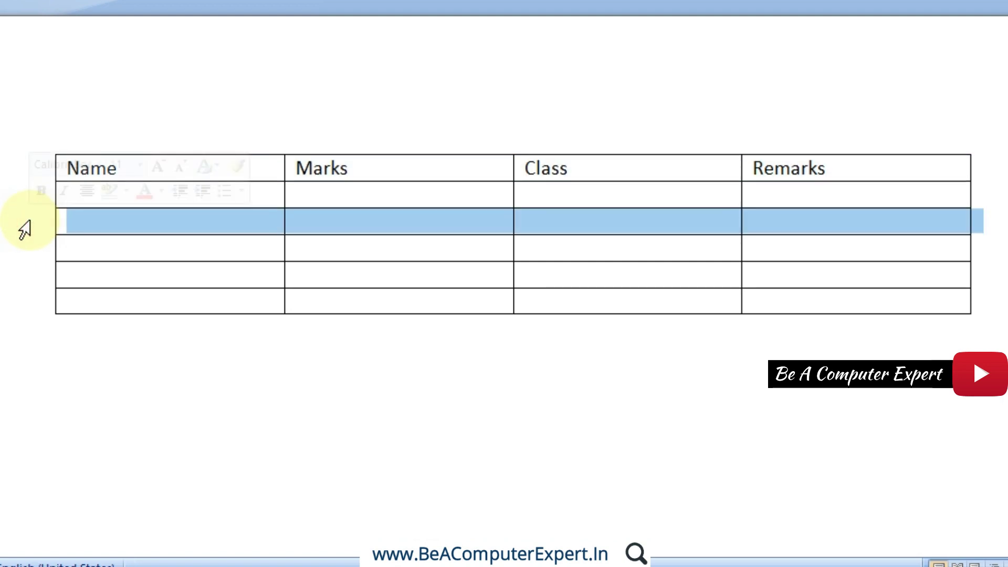
left_click(8, 178)
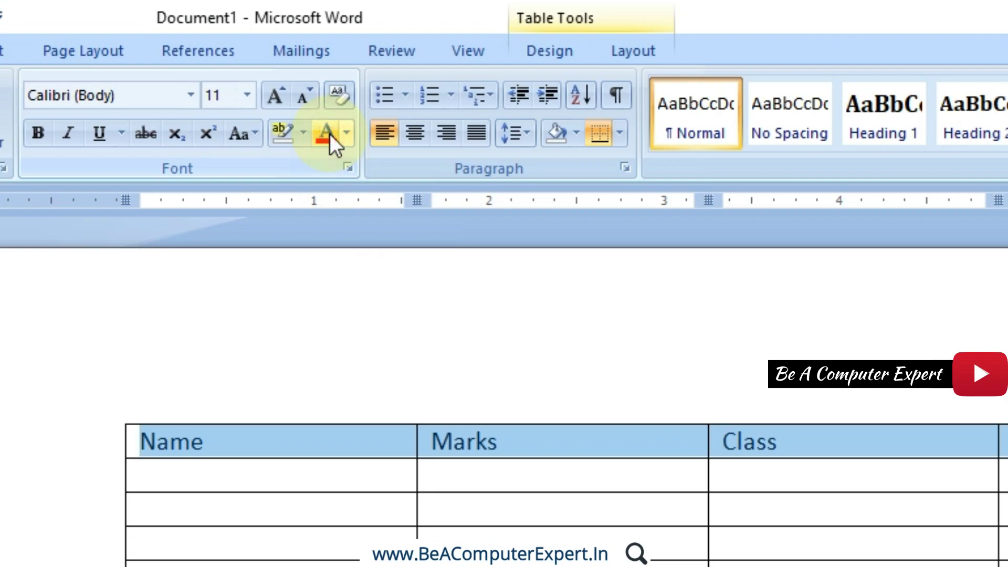
- Make the header labels bold and Red, then select the first empty row
left_click(42, 131)
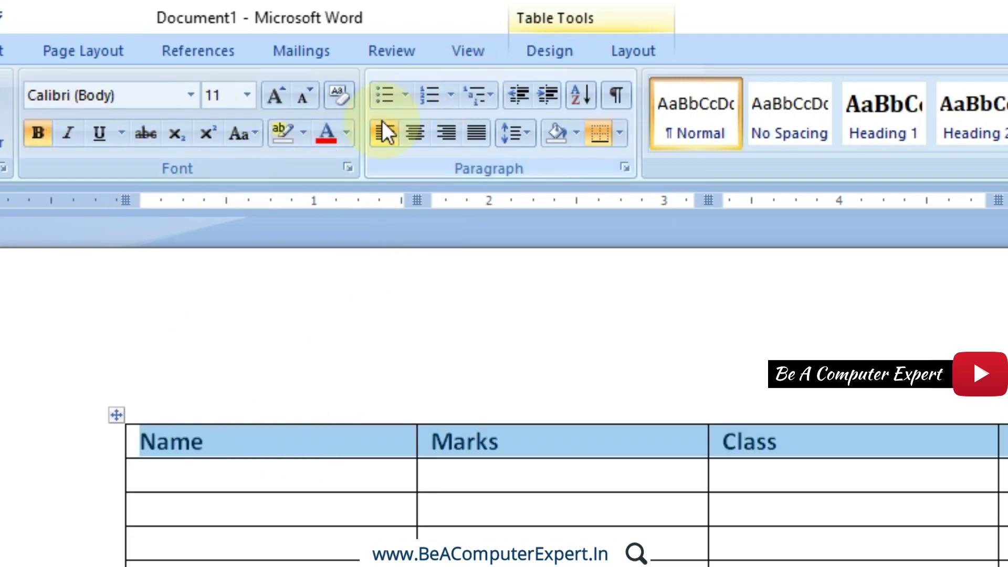
left_click(350, 133)
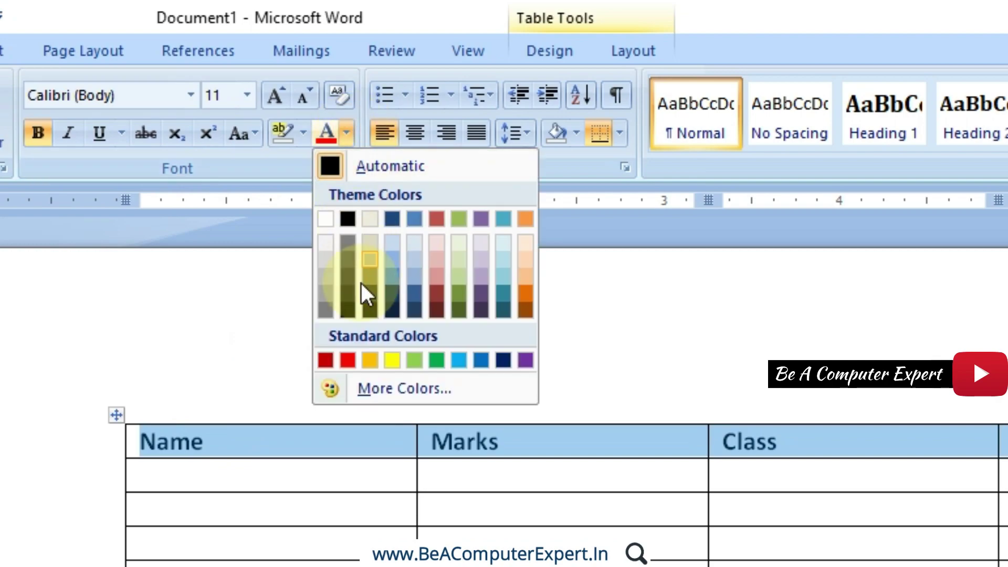
left_click(341, 361)
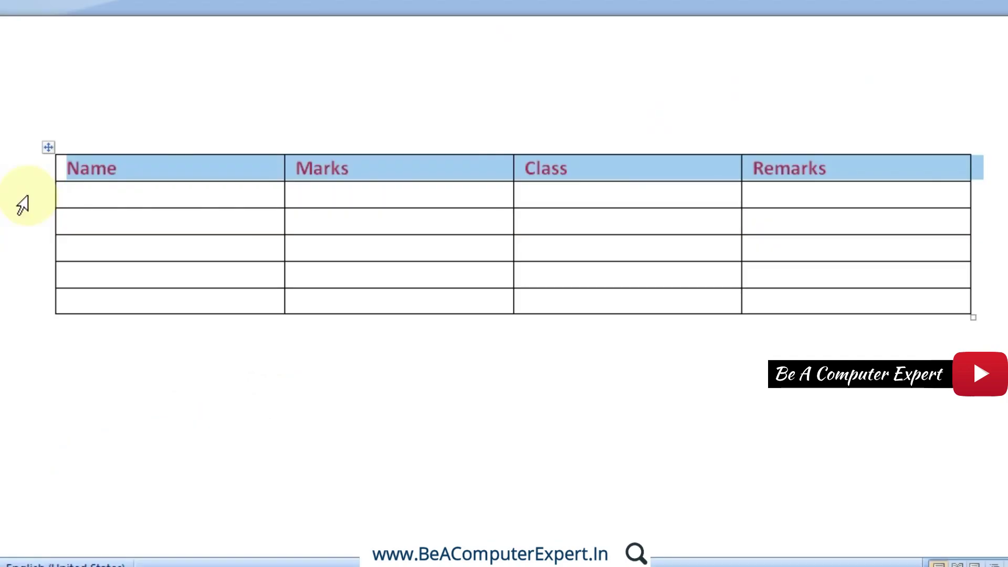
left_click(23, 205)
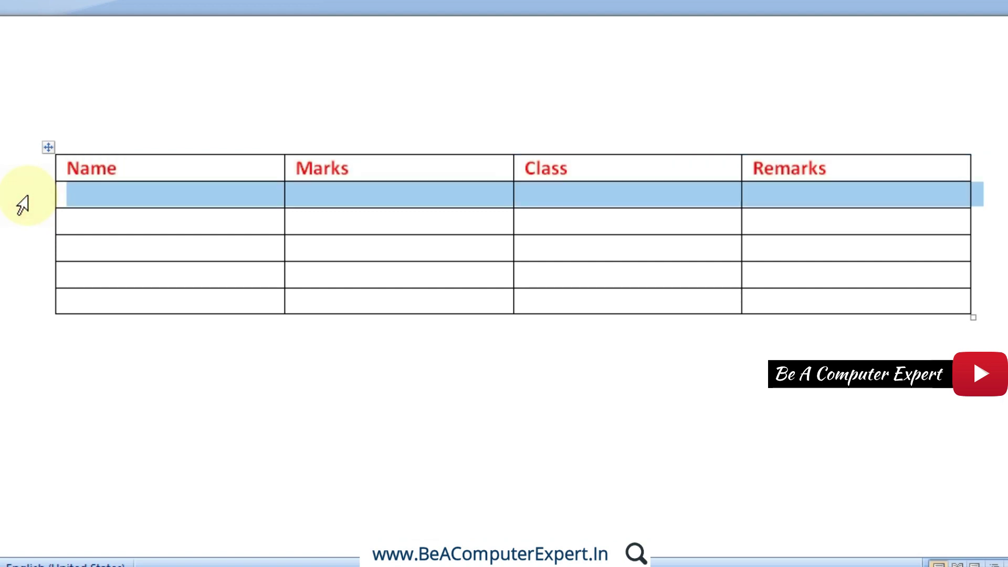
left_click_drag(22, 205, 22, 306)
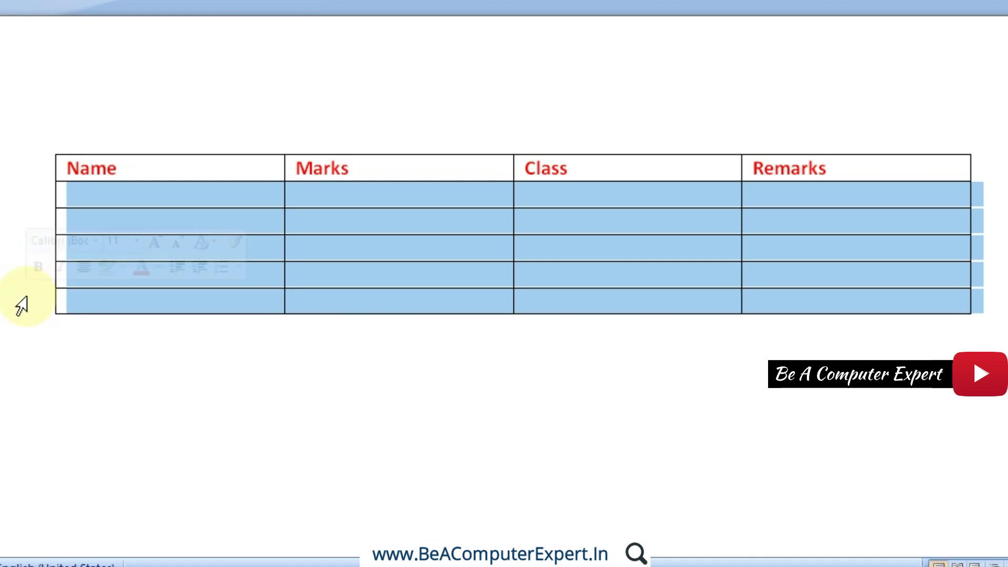
left_click(25, 205)
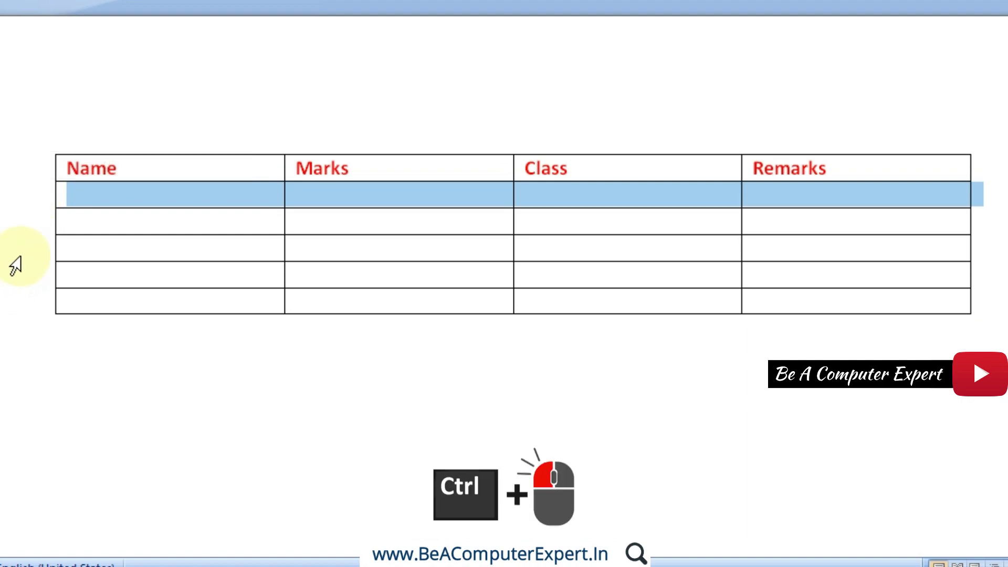
left_click(18, 254, "ctrl")
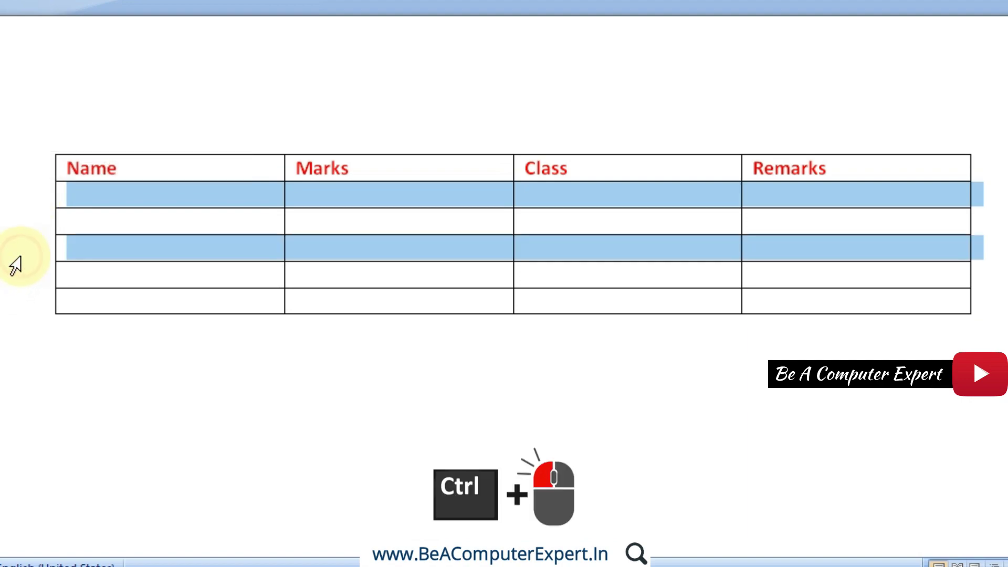
left_click(23, 300, "ctrl")
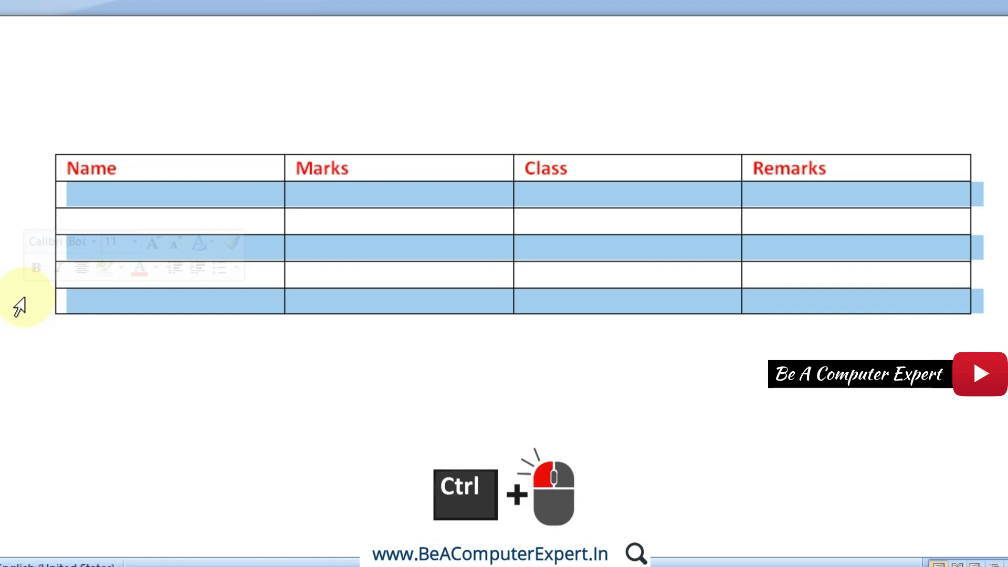
left_click(19, 205)
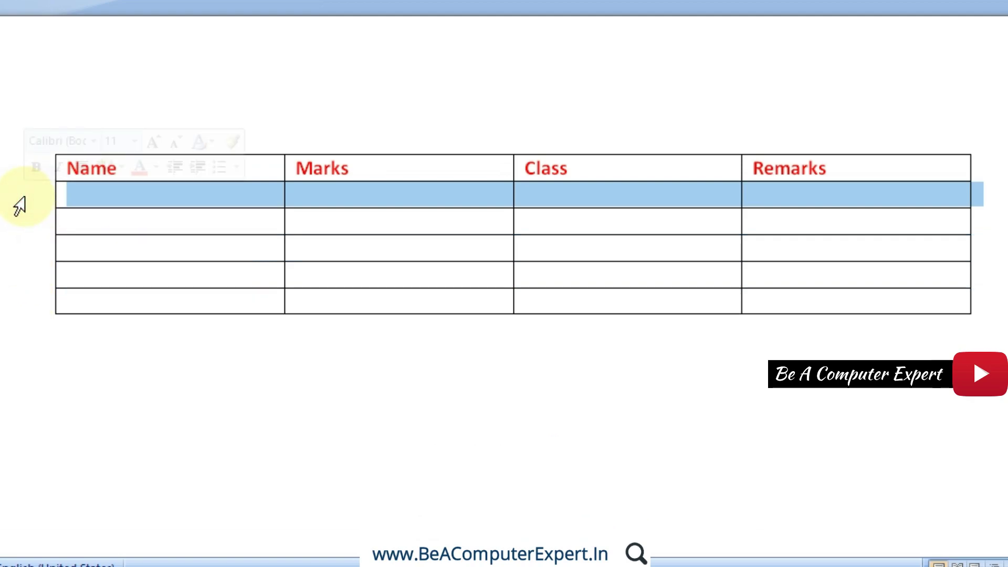
- Shift-select down to the last of the five empty rows, then reselect only the second row
left_click(10, 307, "shift")
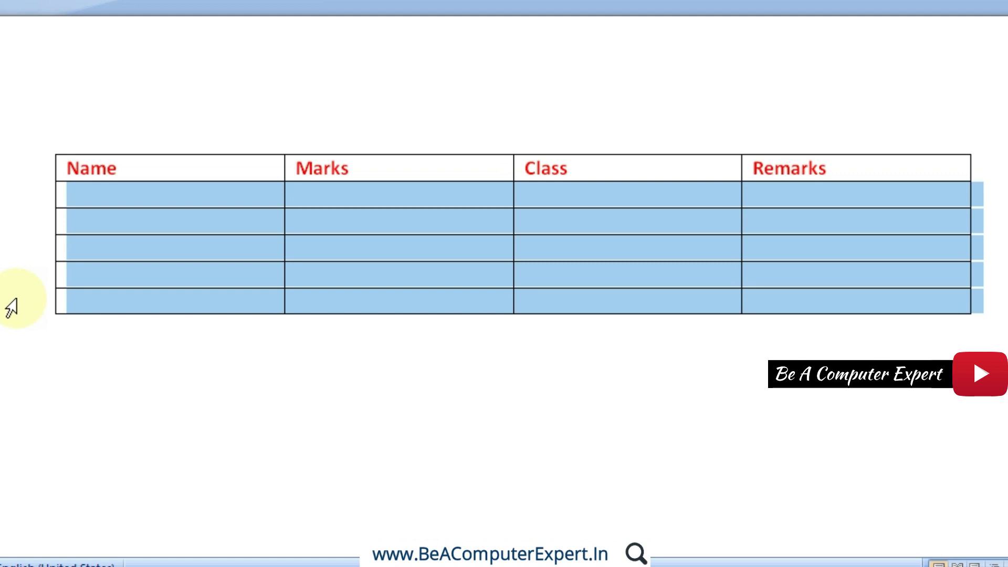
left_click(15, 221)
left_click(8, 273, "ctrl")
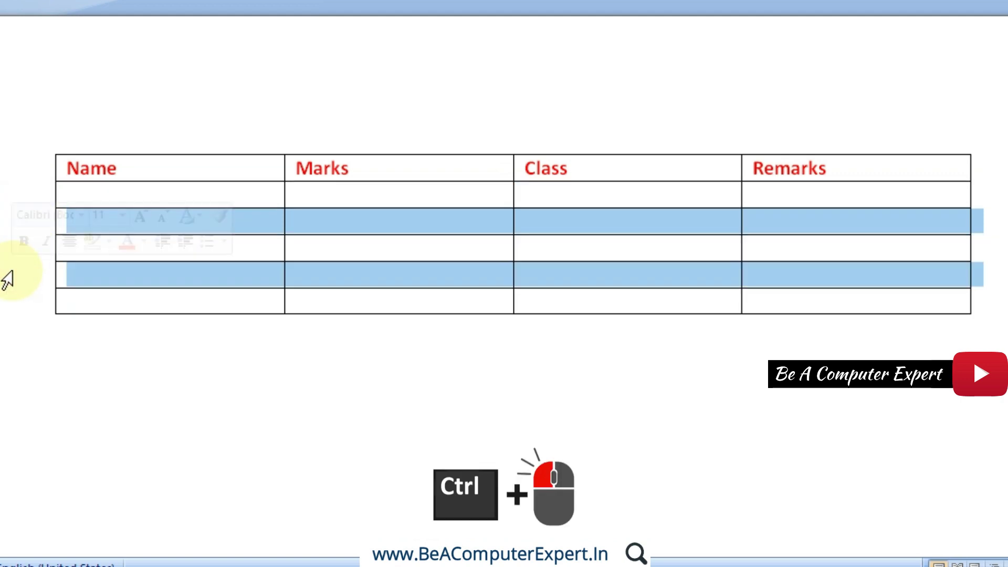
left_click(9, 199)
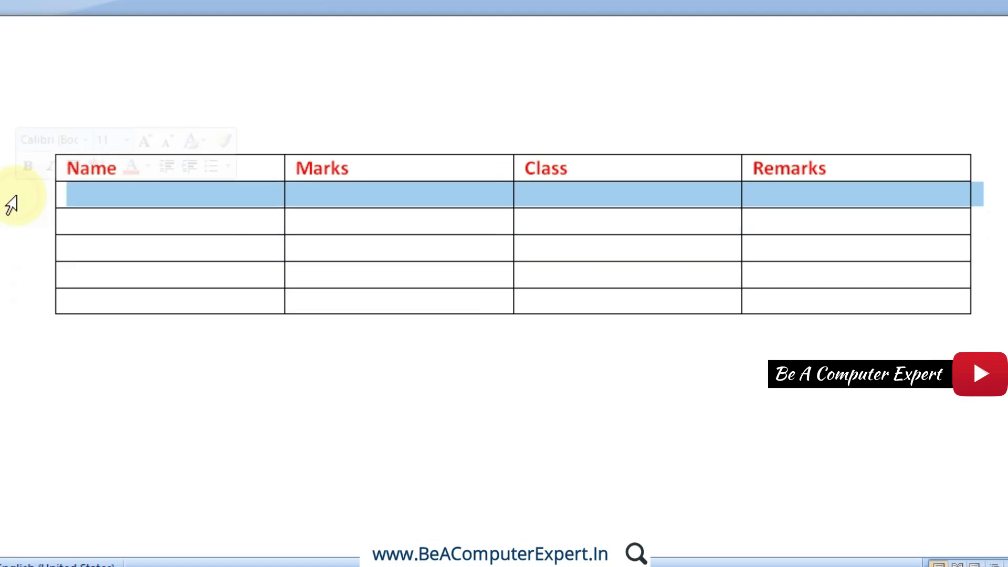
left_click(3, 301, "shift")
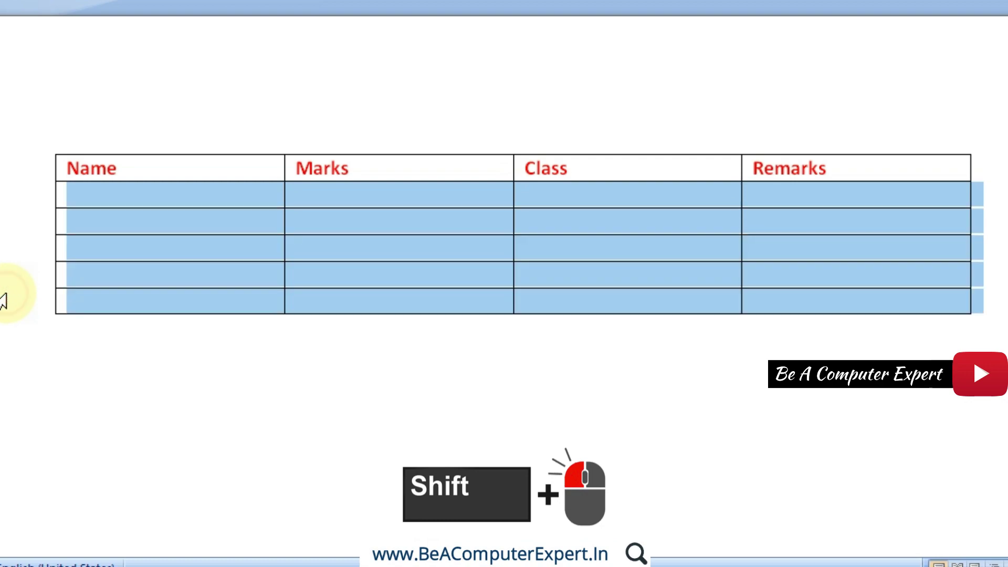
left_click(118, 194)
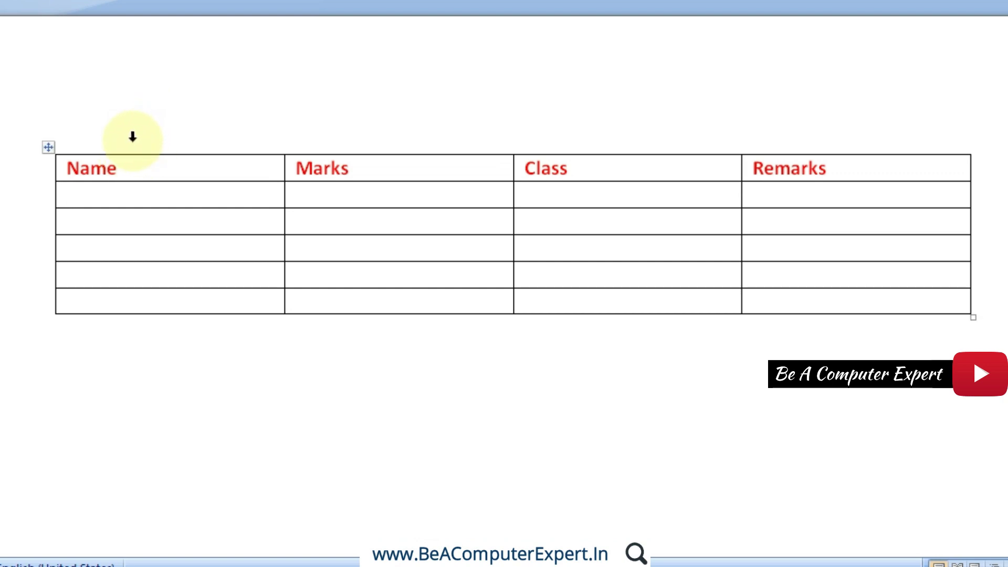
left_click(132, 137)
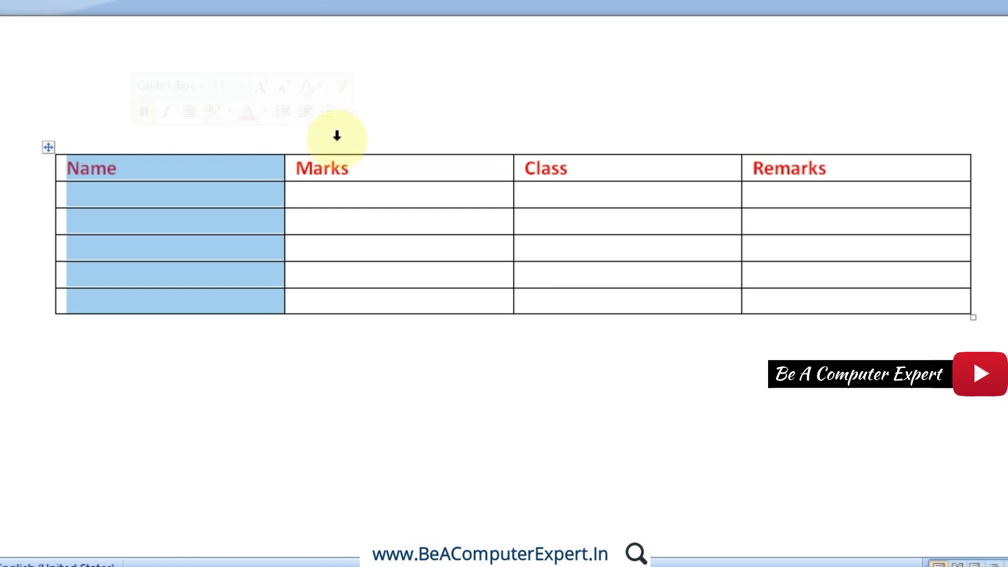
left_click(609, 123, "ctrl")
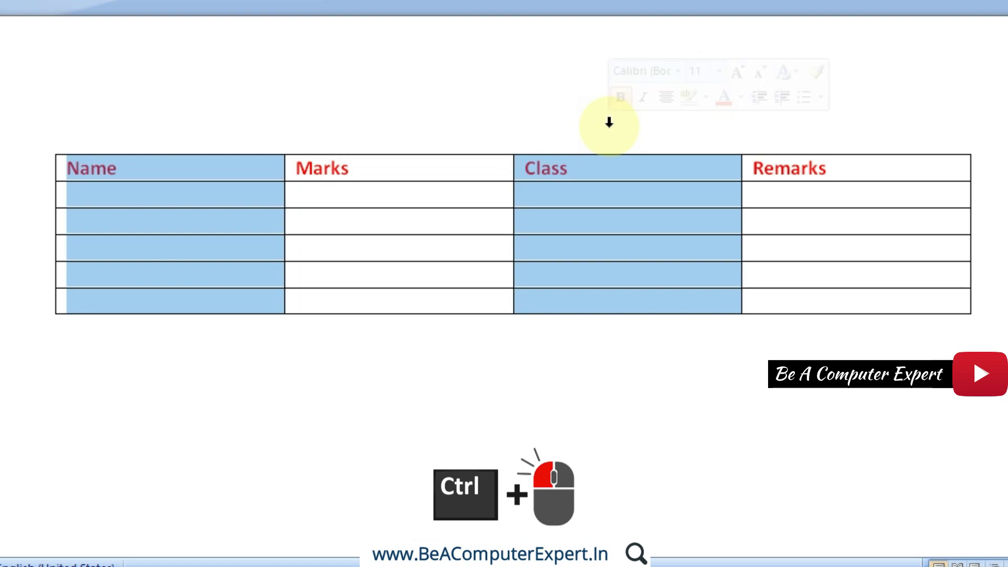
left_click(231, 169)
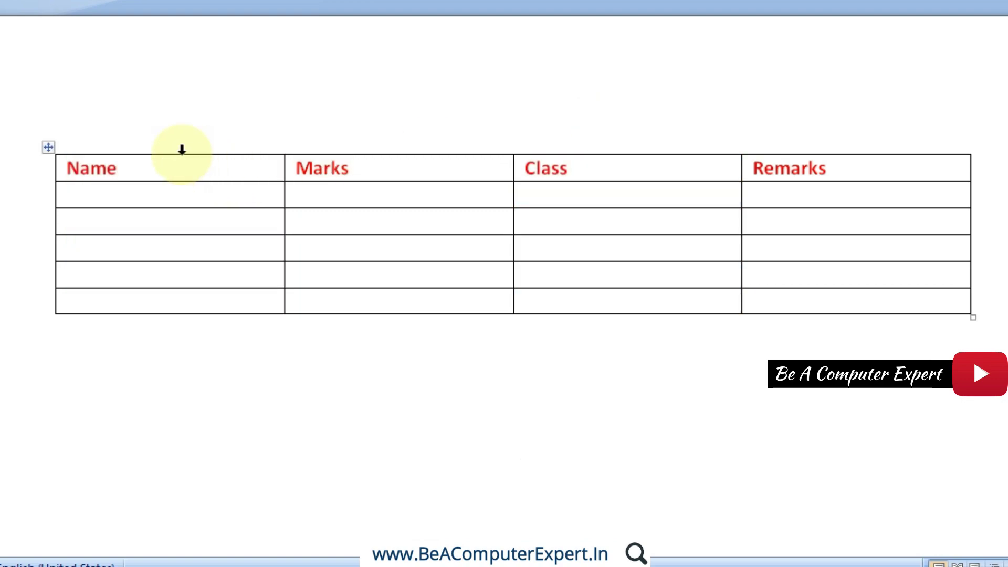
left_click(113, 139)
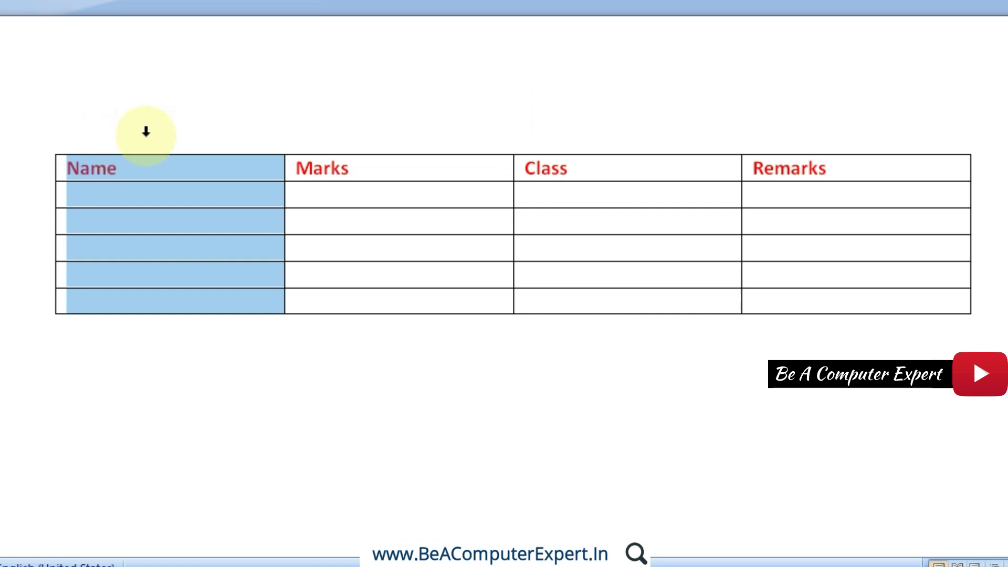
left_click_drag(146, 130, 285, 132)
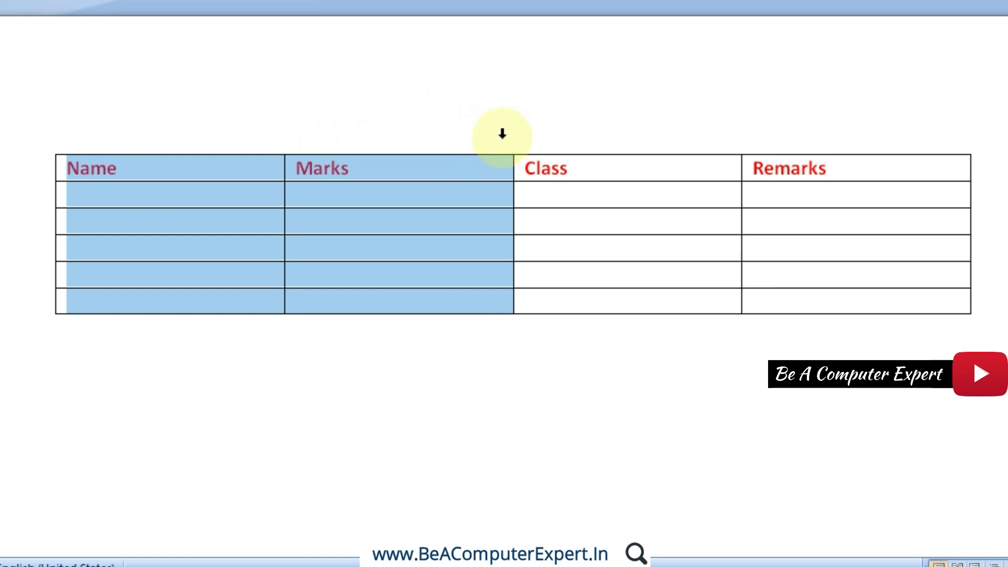
left_click_drag(366, 113, 567, 138)
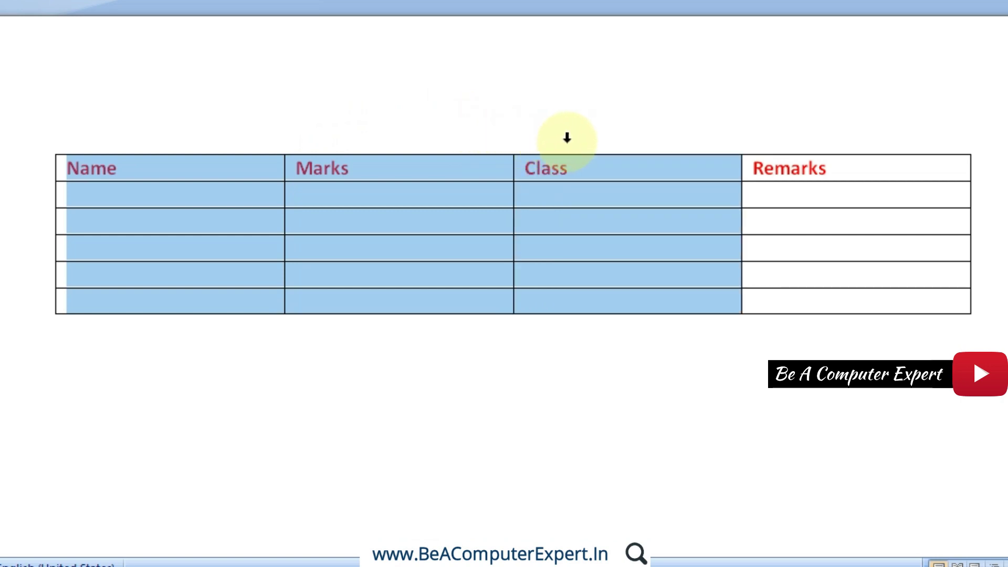
left_click(171, 129)
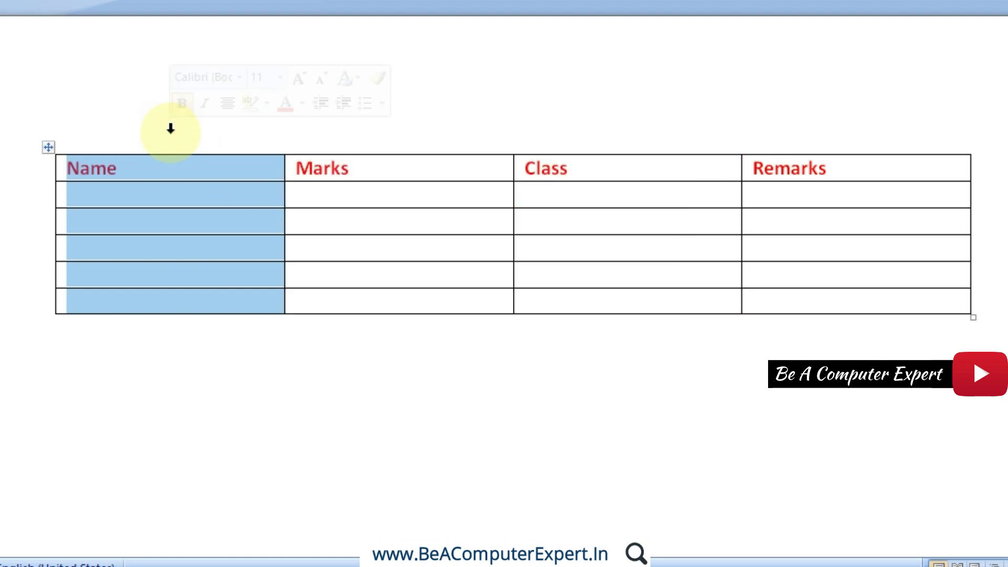
left_click(612, 121, "shift")
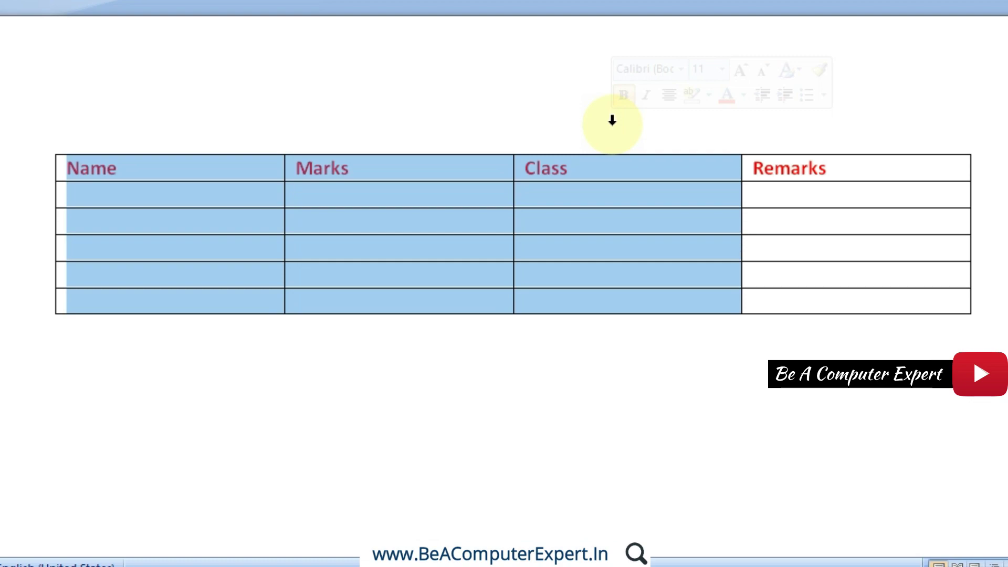
left_click(311, 198)
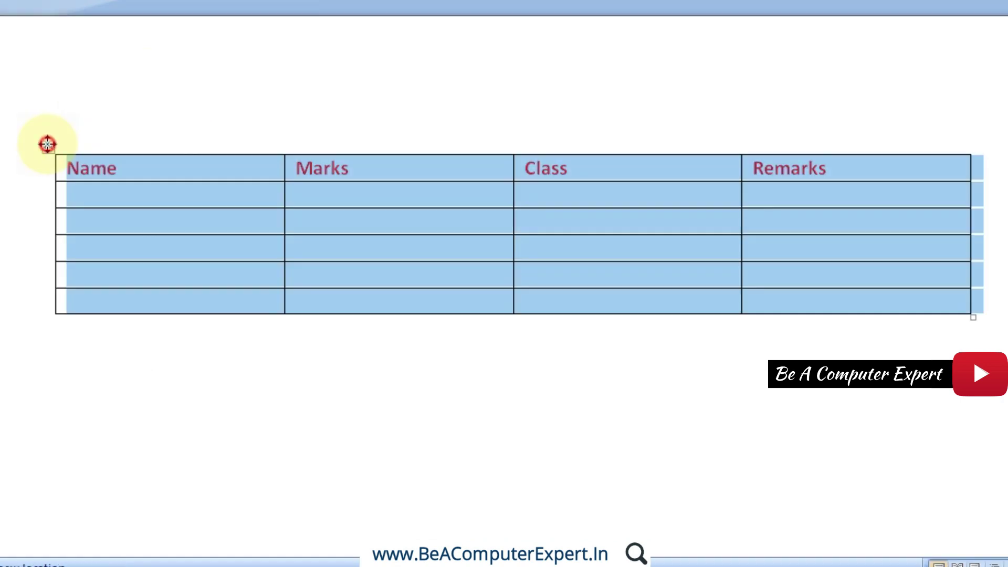
- Select the whole table with its move handle, then clear the selection
left_click(123, 117)
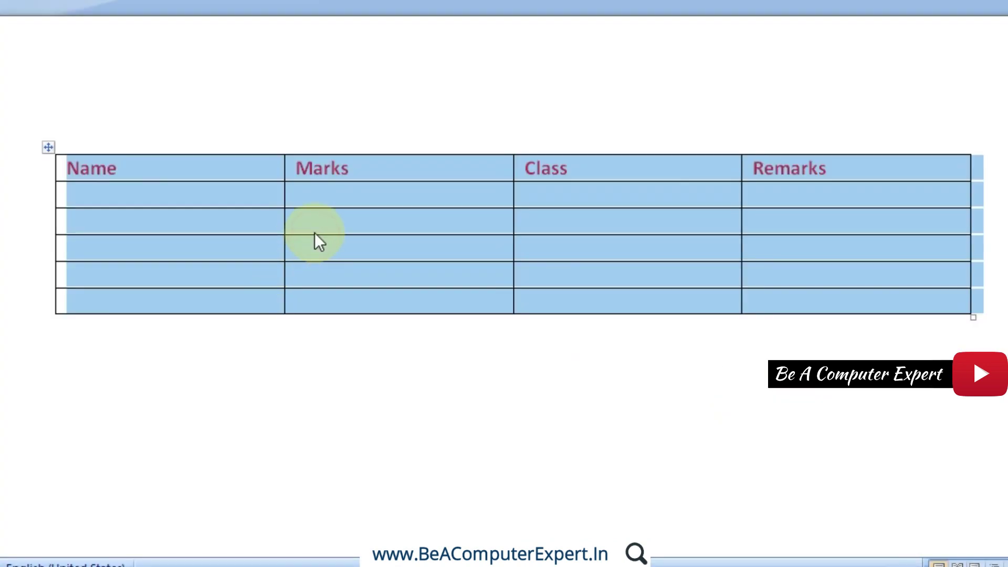
left_click(314, 232)
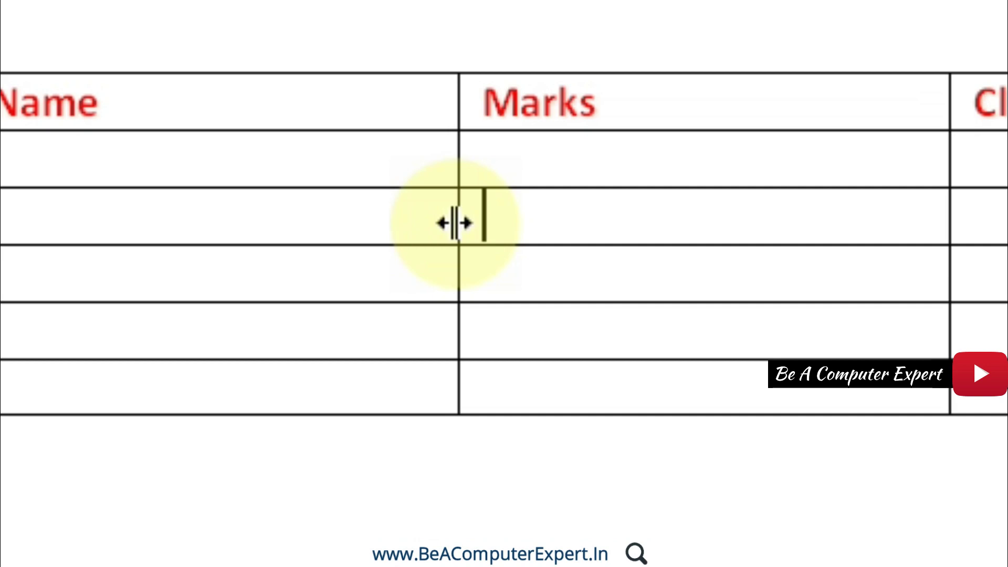
- Narrow the Name and Marks columns and widen Class, leaving Remarks at its original width
left_click(282, 225)
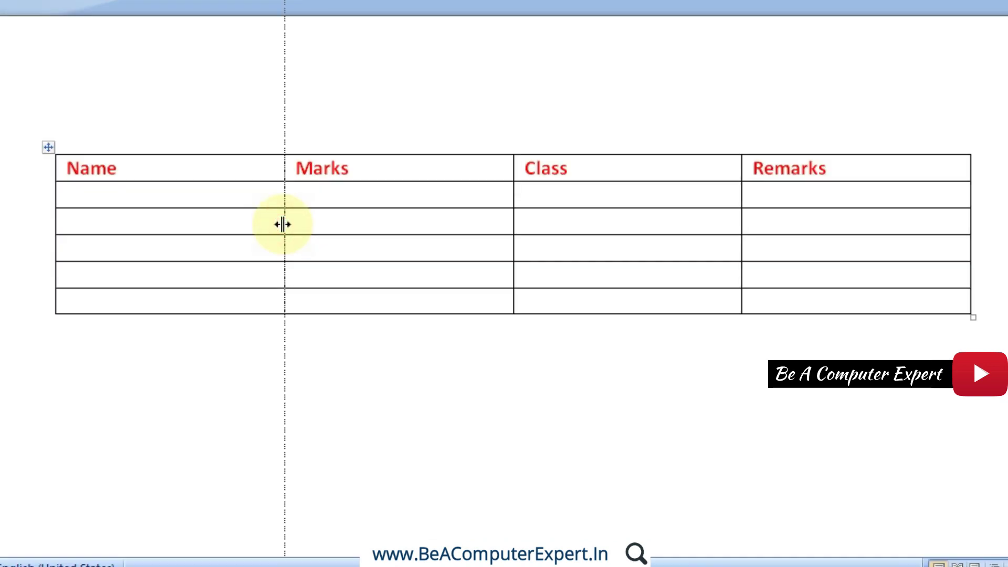
left_click_drag(283, 224, 176, 213)
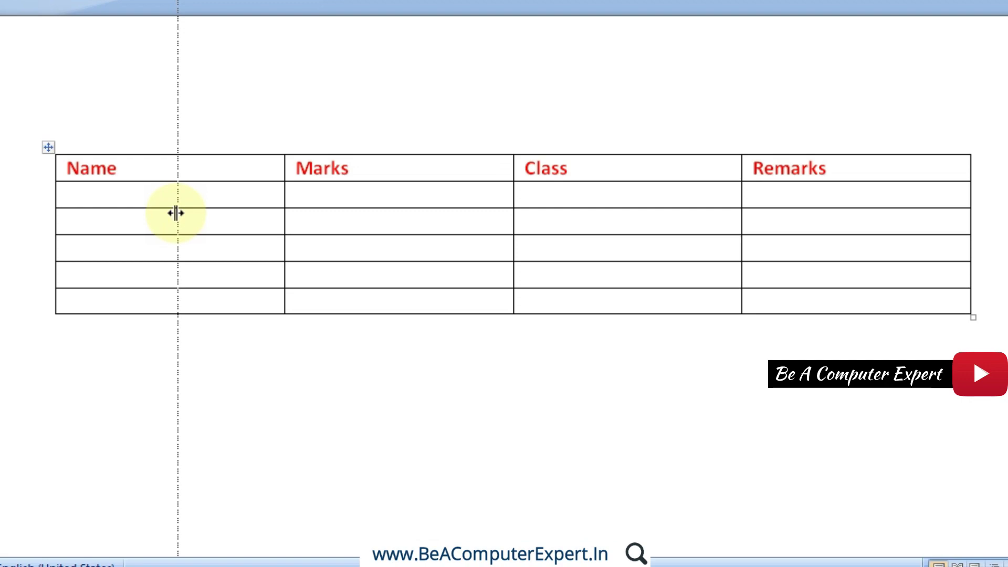
left_click_drag(176, 212, 174, 213)
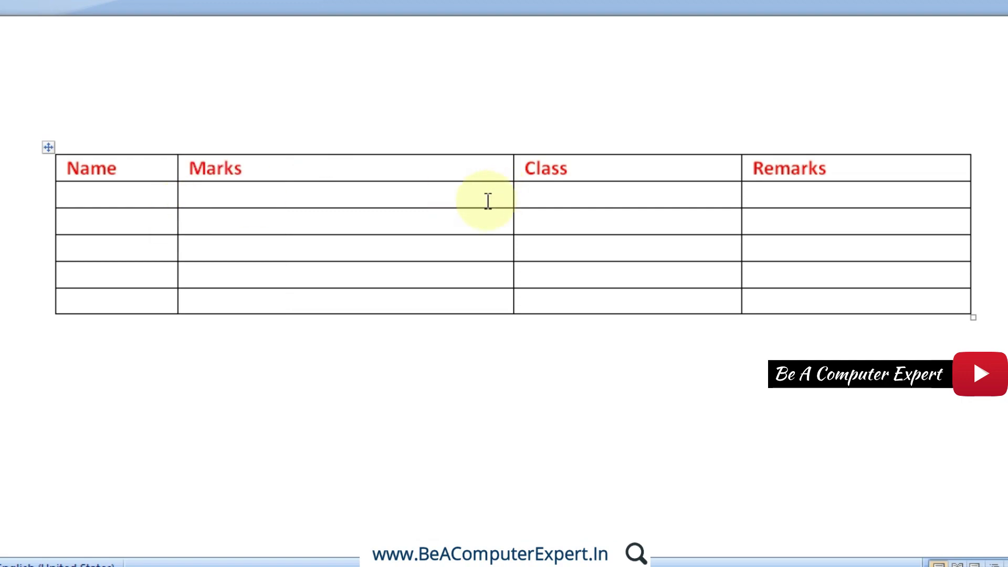
mouse_move(512, 198)
left_mouse_down()
mouse_move(458, 179)
mouse_move(410, 184)
left_mouse_up()
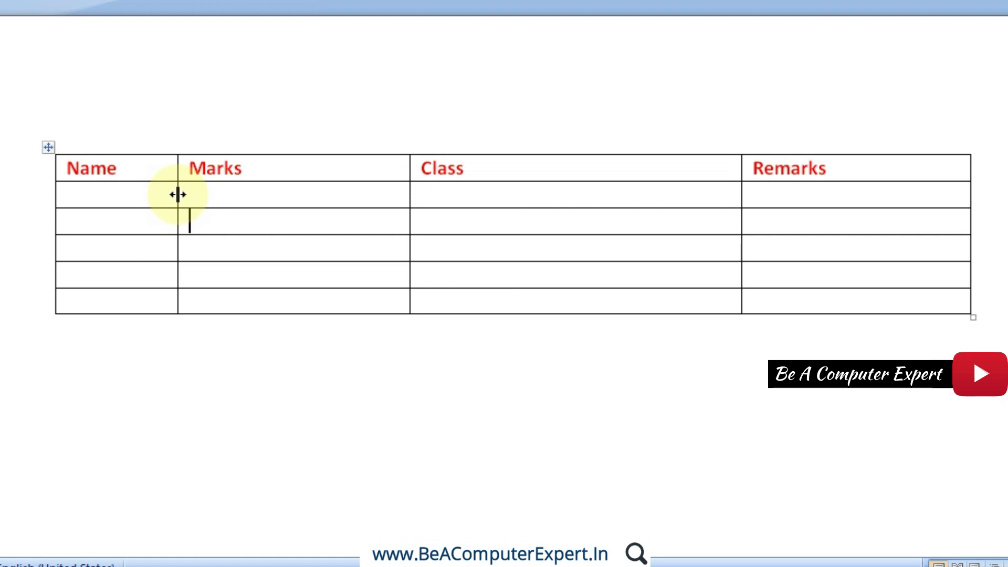
left_click_drag(177, 195, 229, 195)
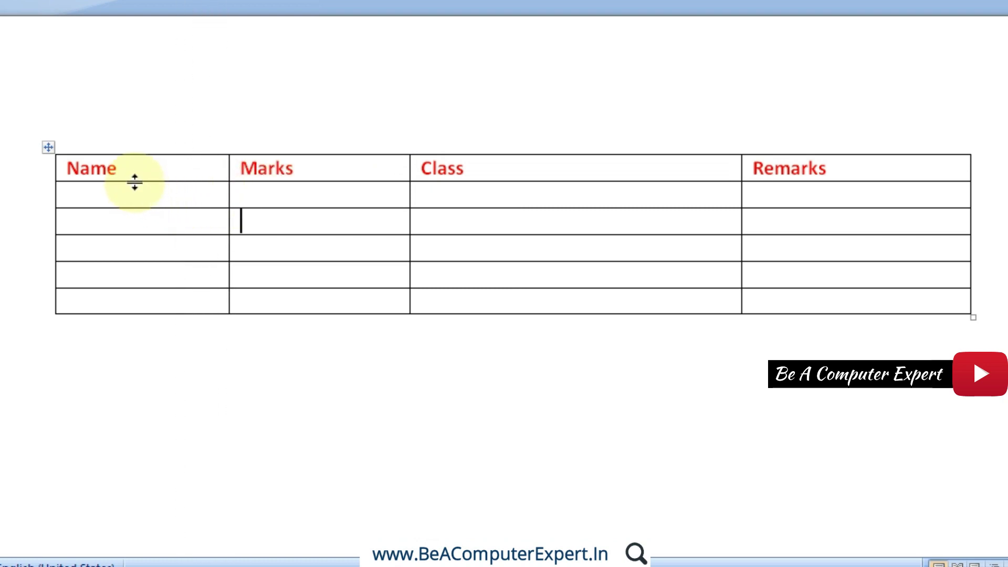
- Drag the header row's bottom border down, then back up slightly to adjust its height
left_click_drag(134, 182, 132, 207)
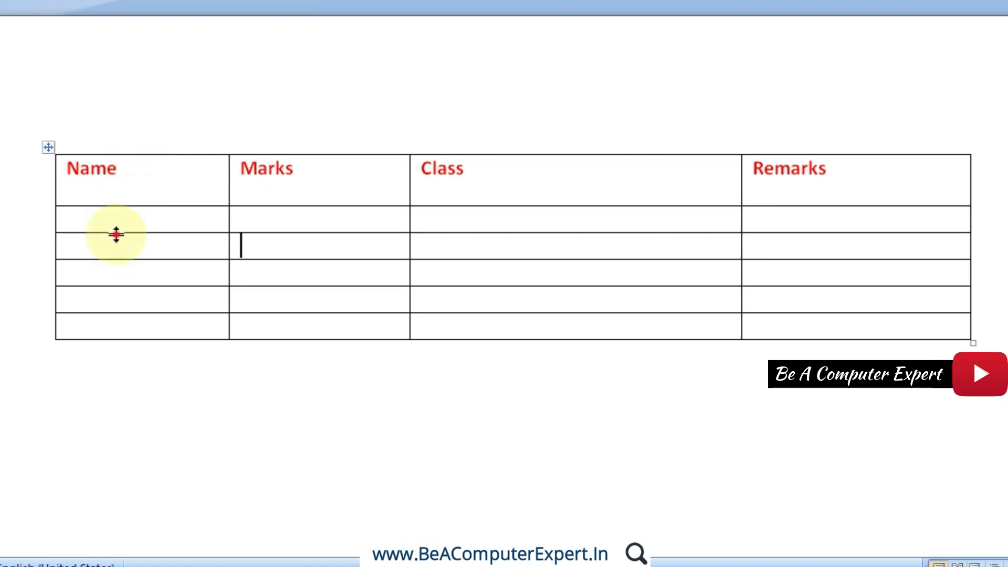
mouse_move(110, 286)
left_mouse_down()
mouse_move(107, 302)
mouse_move(116, 233)
left_mouse_up()
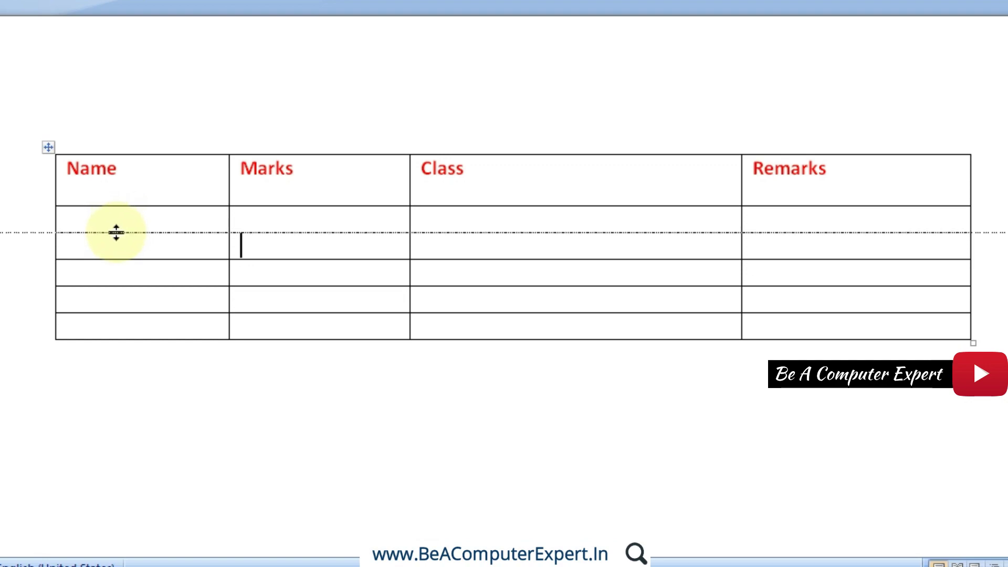
left_click_drag(126, 206, 125, 188)
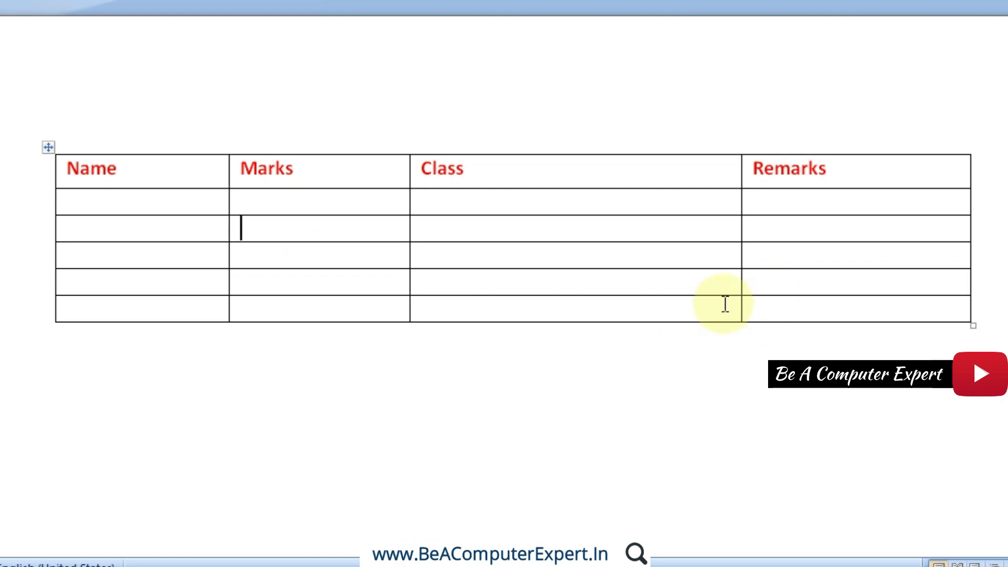
- Tab out of the last cell twice to add two empty rows at the bottom
left_click(784, 305)
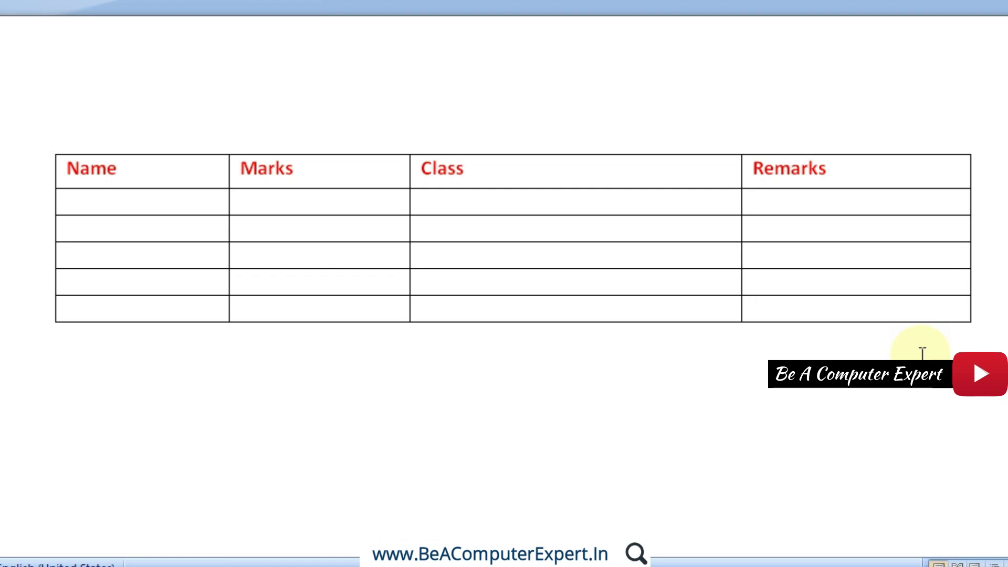
key("Tab")
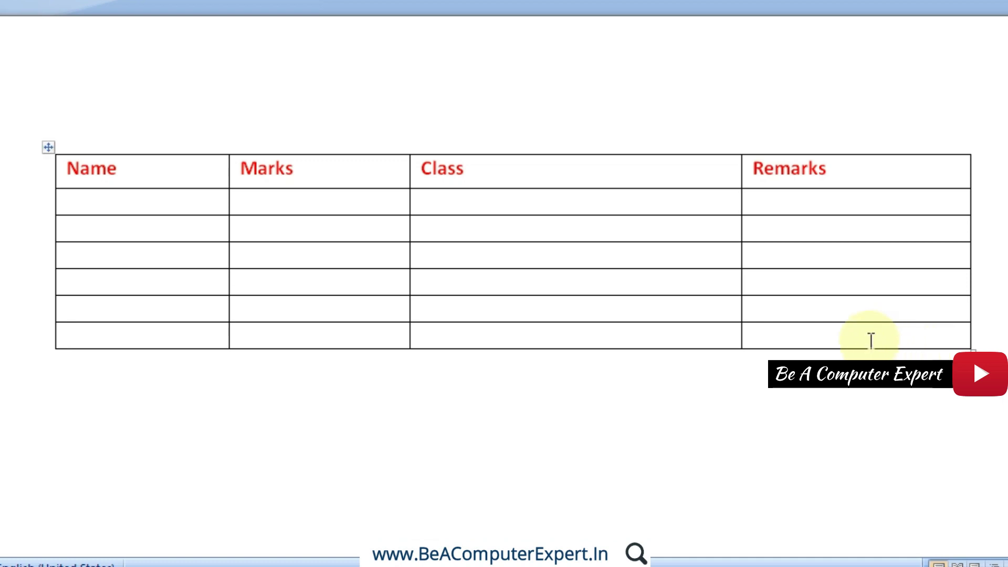
left_click(869, 339)
key("Tab")
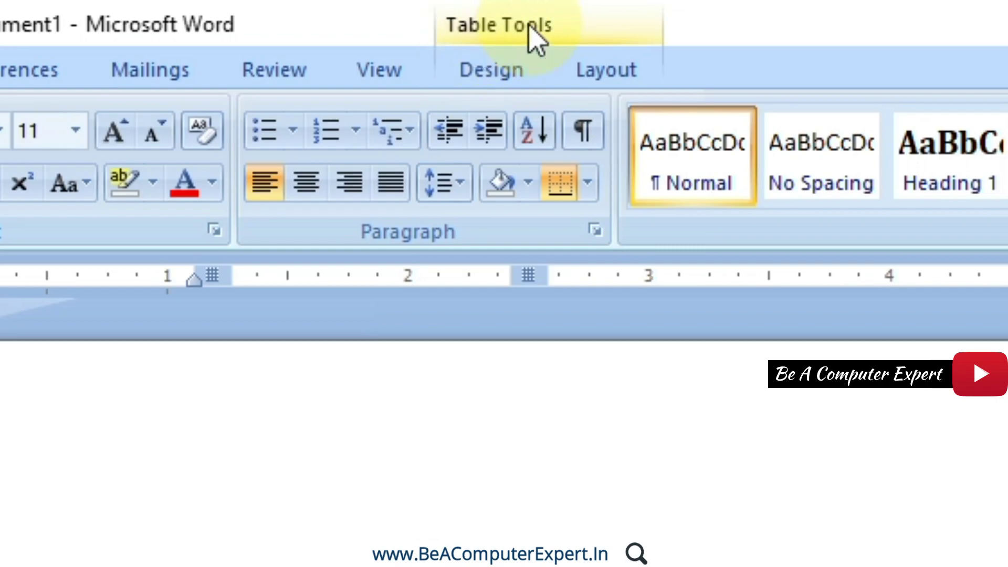
- Switch from Table Tools Design to Layout, showing cell height 0.13" and width 1.26"
left_click(502, 74)
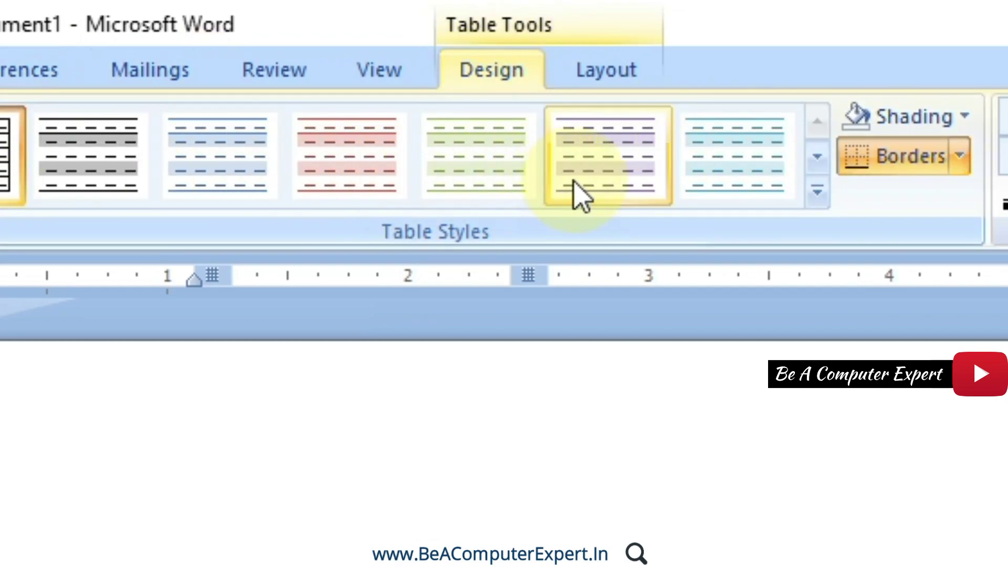
left_click(603, 73)
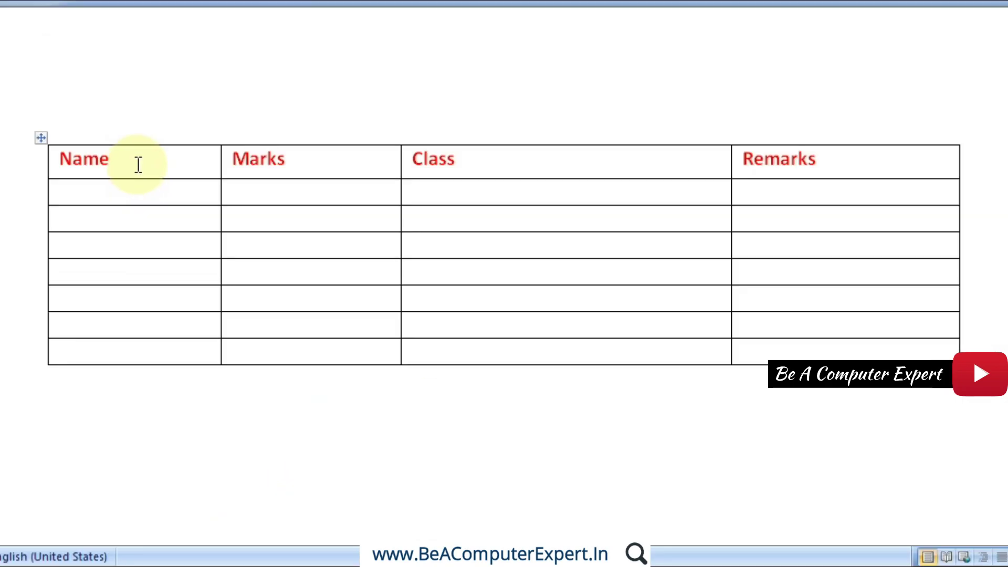
- Delete the entire Name, Marks, Class, Remarks table using Layout > Delete > Delete Table
left_click(138, 165)
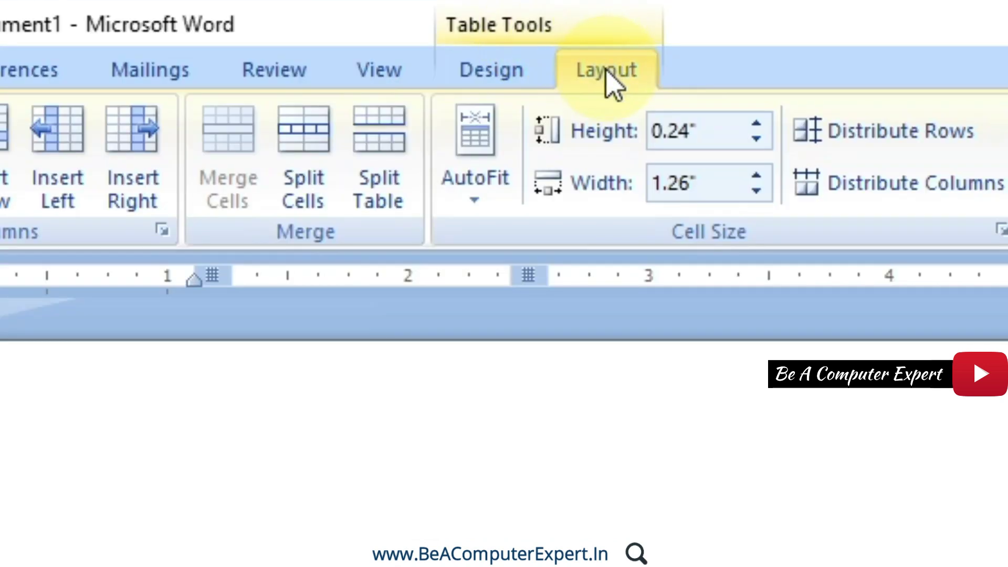
left_click(607, 71)
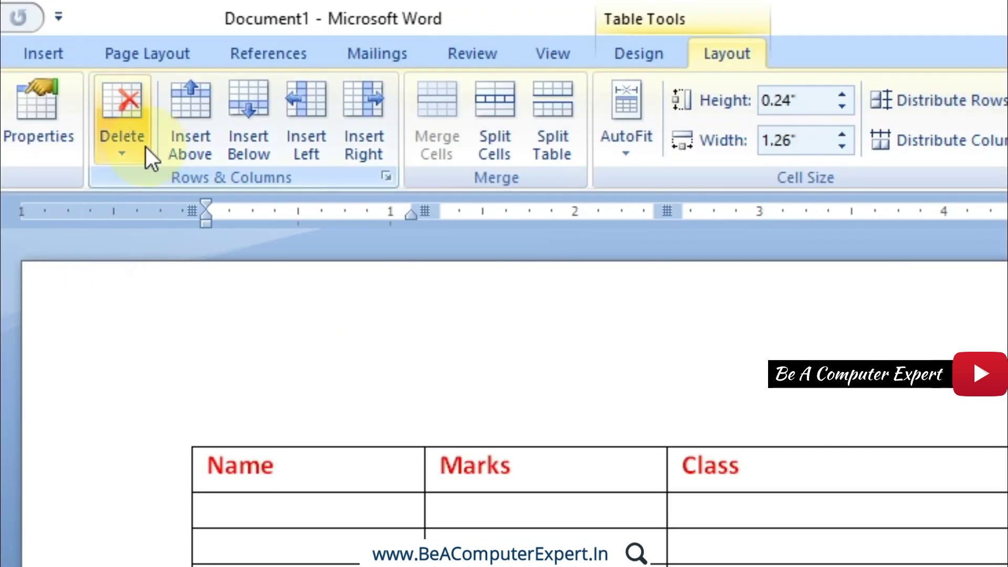
left_click(130, 152)
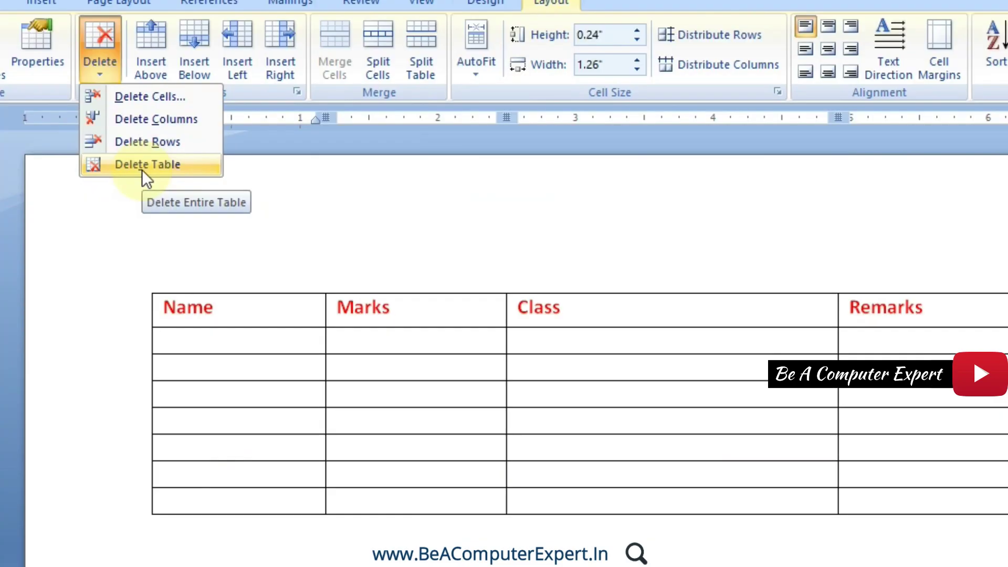
left_click(142, 167)
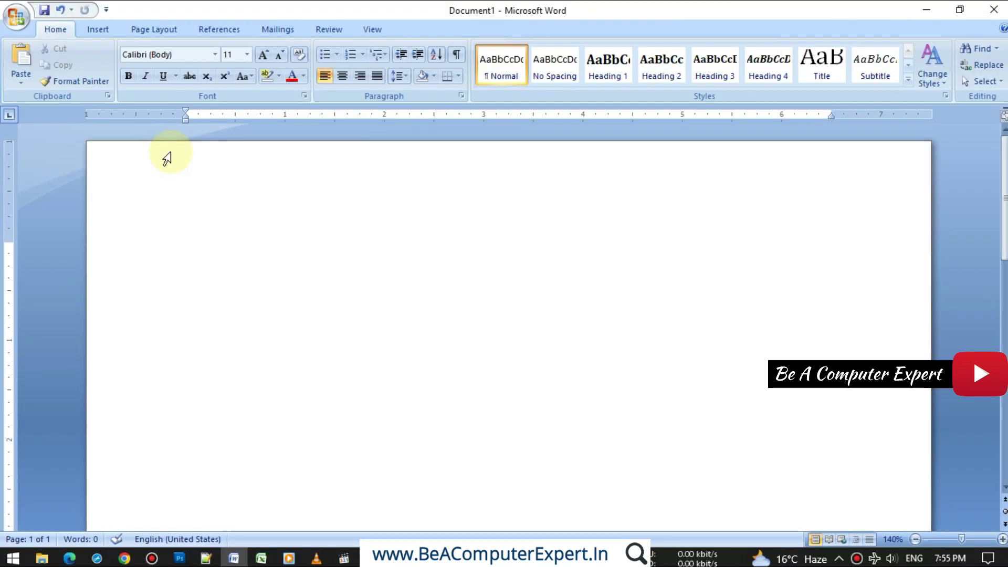
- Open Insert Table from the Insert menu and enter 4 columns and 10 rows
left_click(111, 30)
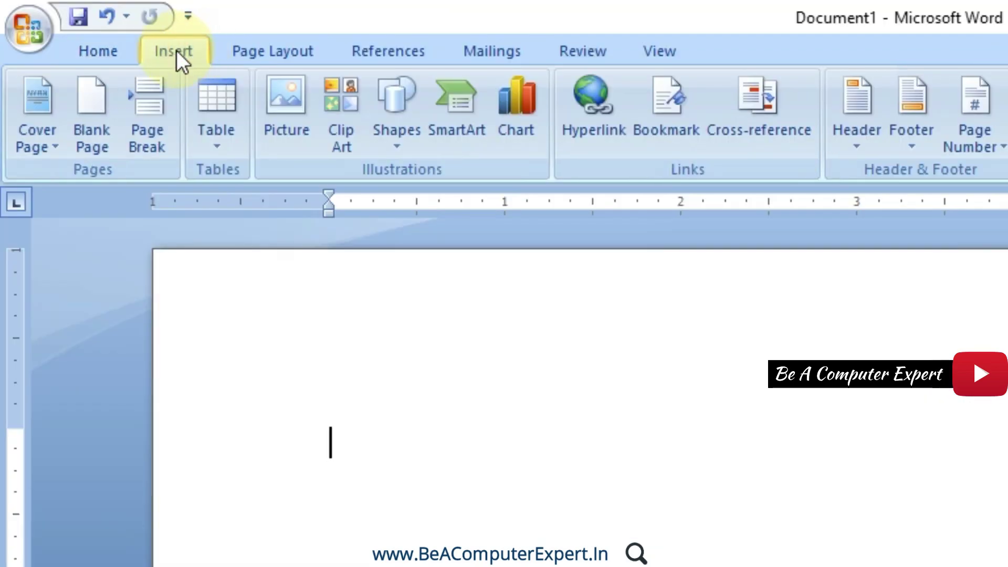
left_click(223, 146)
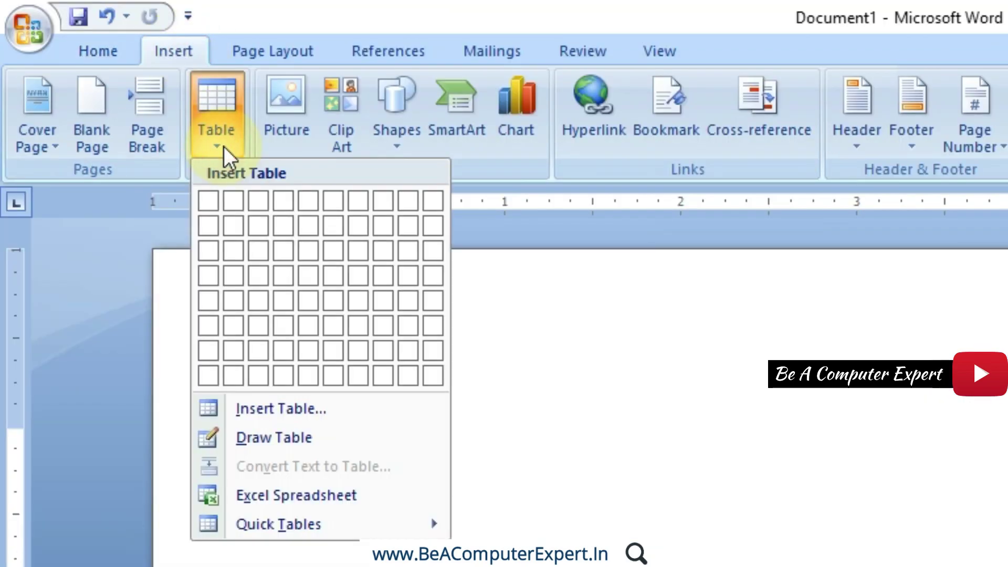
left_click(270, 408)
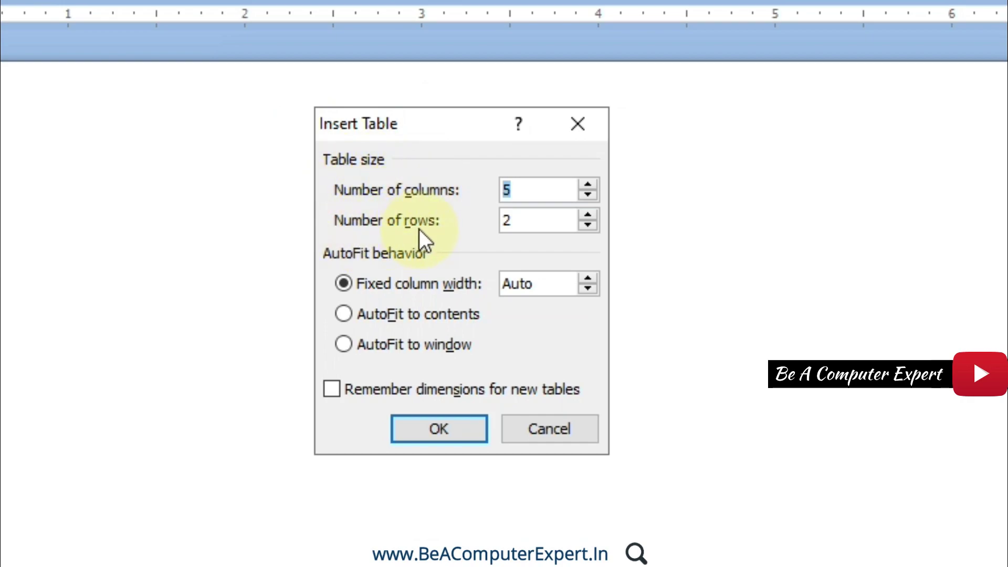
double_click(525, 190)
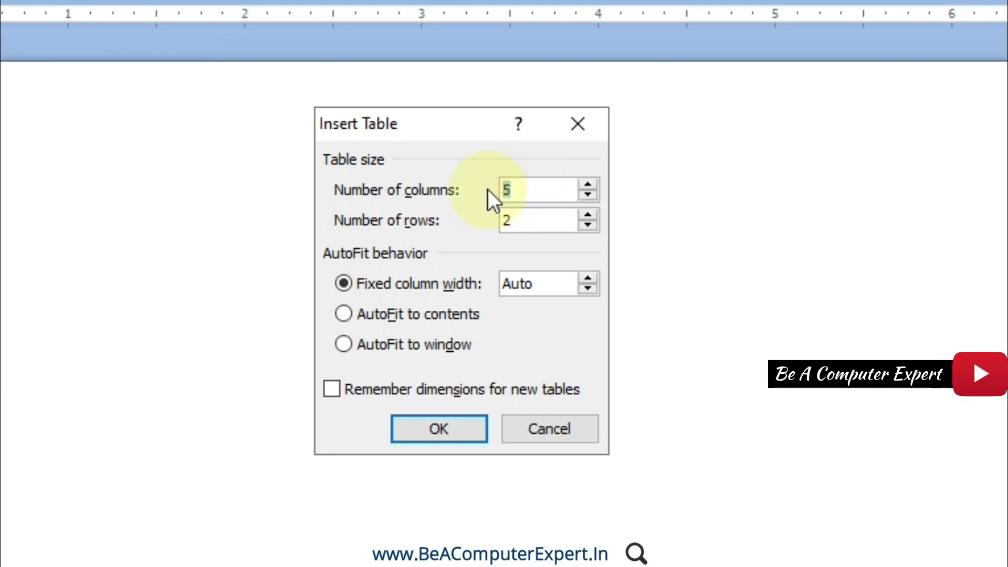
type("4")
double_click(533, 218)
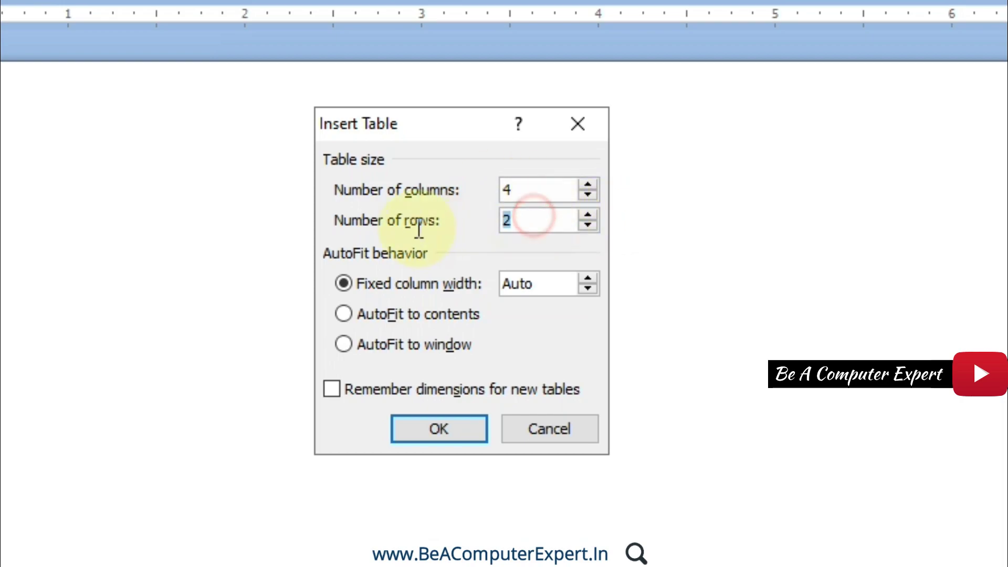
type("10")
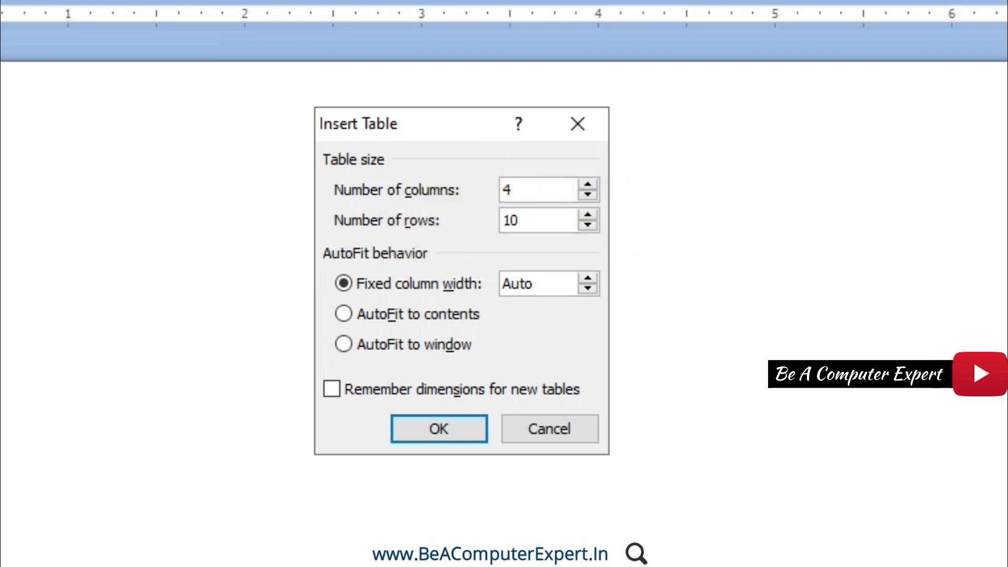
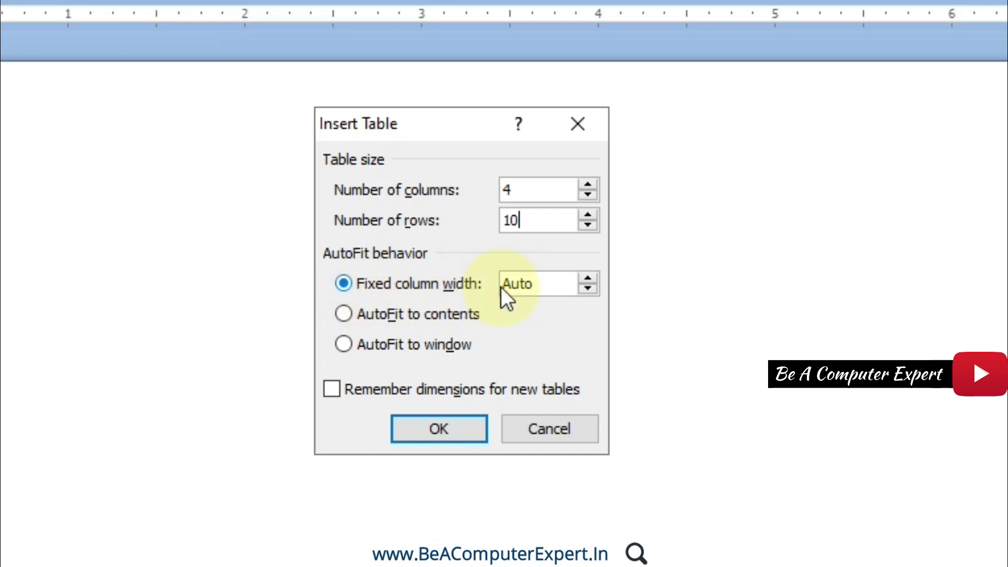
- Choose AutoFit to window for the 4-column, 10-row table in the Insert Table dialog
left_click(344, 345)
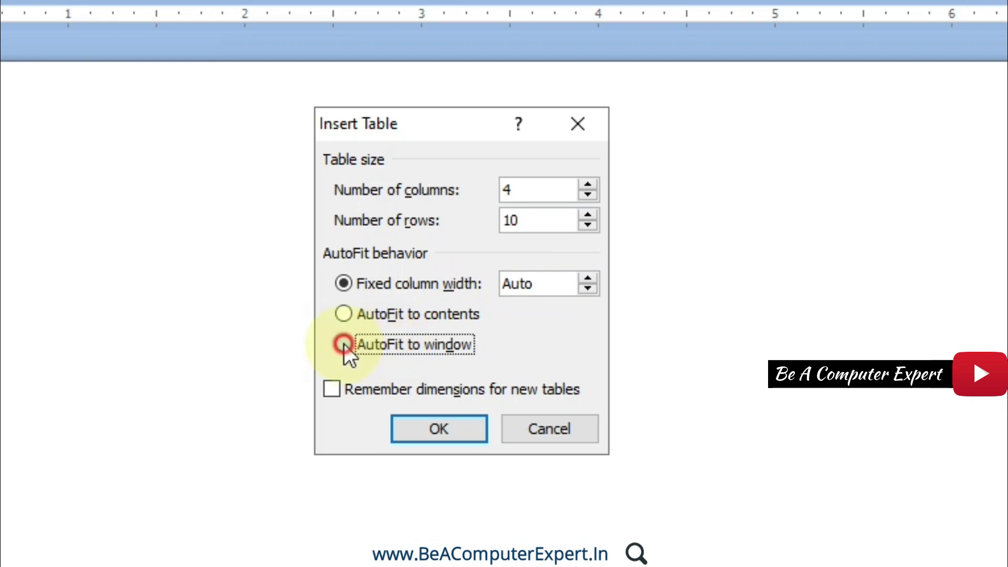
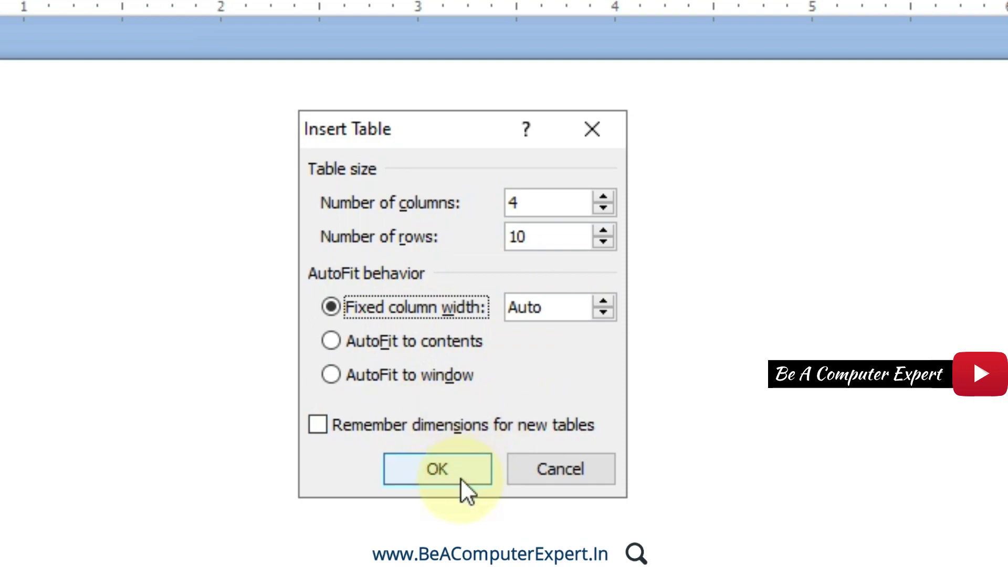
- Insert the 4×10 fixed-width table, then select each column and all ten rows to inspect it
left_click(485, 384)
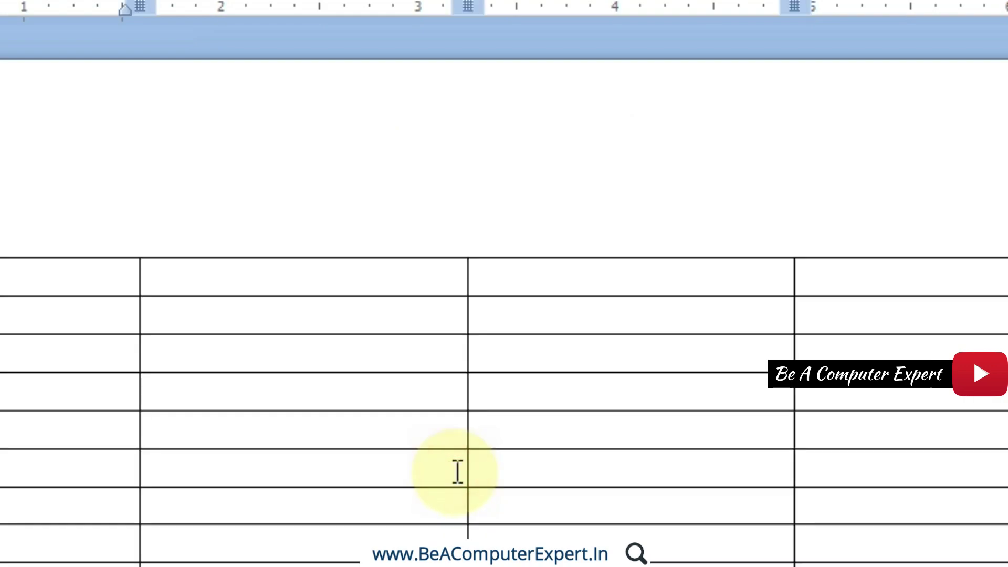
left_click(212, 122)
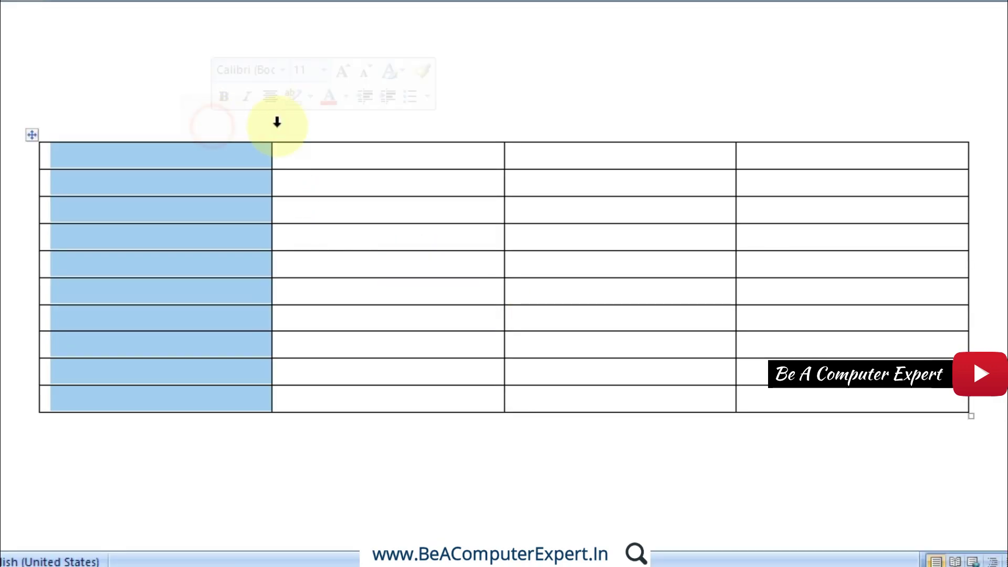
left_click(313, 126)
left_click(592, 119)
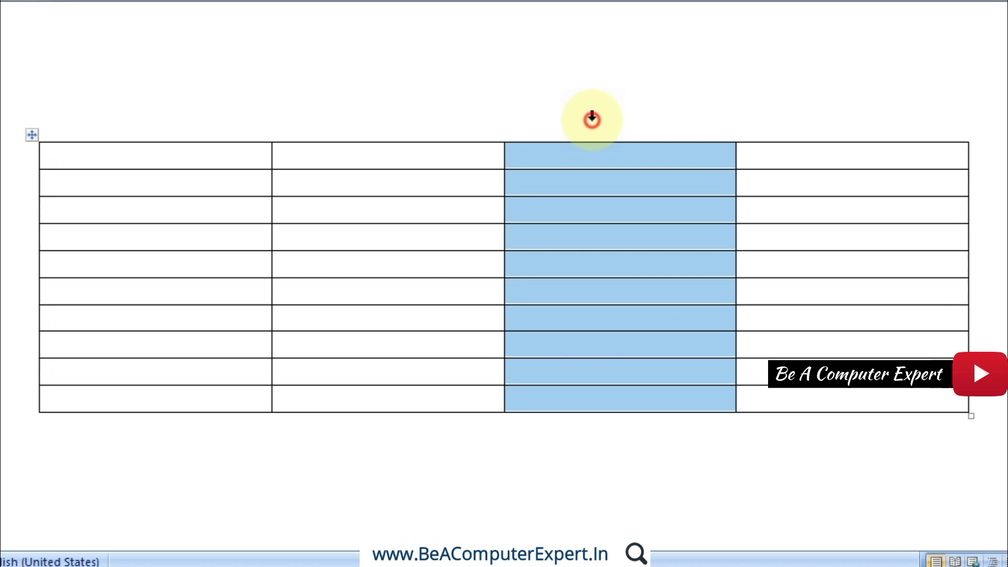
left_click(788, 112)
left_click_drag(3, 158, 6, 428)
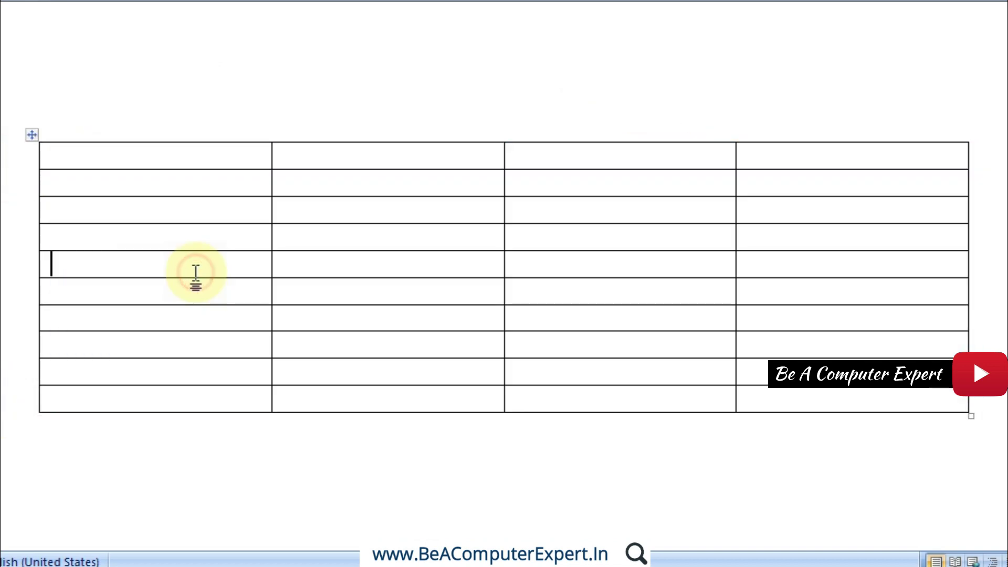
left_click(196, 273)
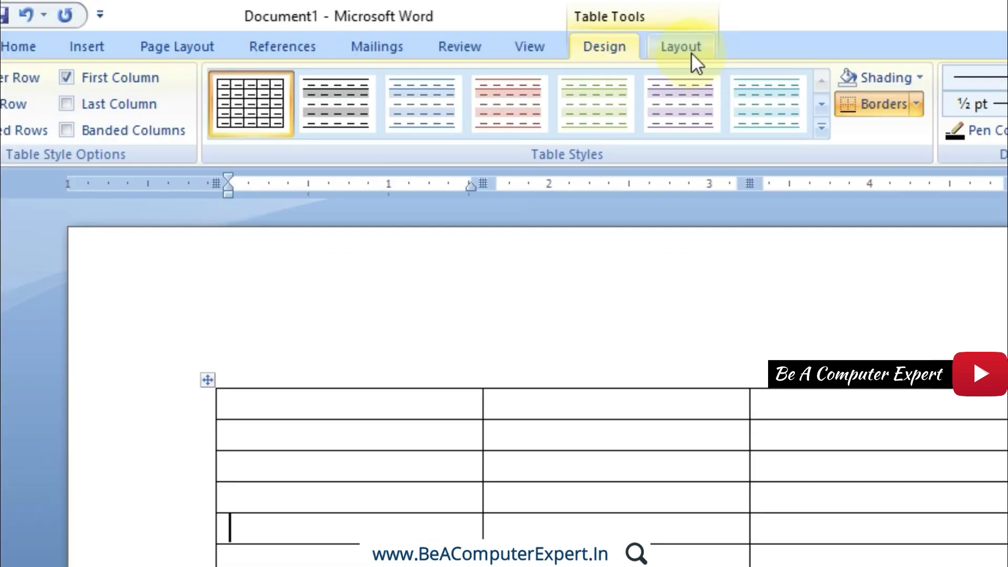
- Delete the existing table from the Table Tools Layout tab
left_click(691, 52)
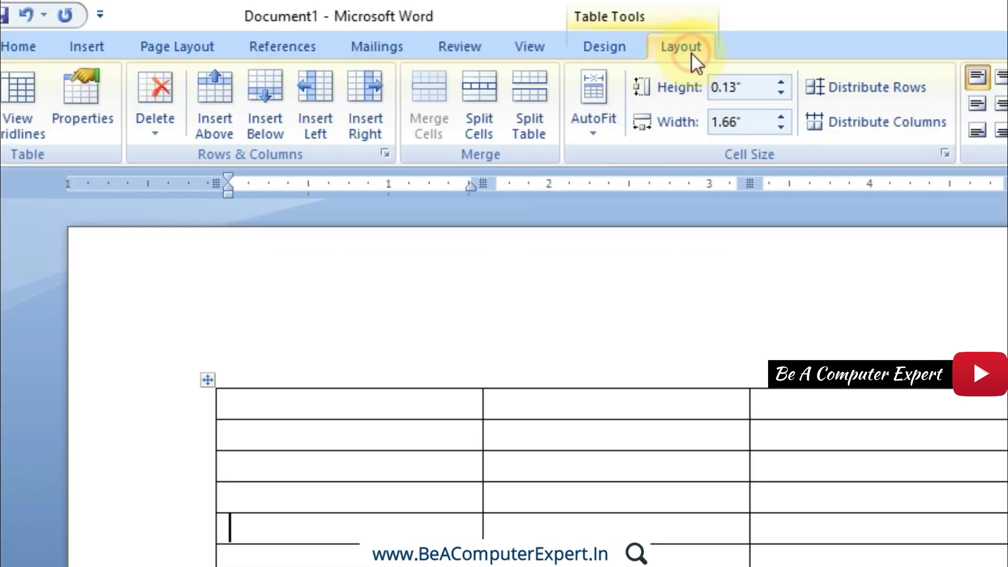
left_click(153, 130)
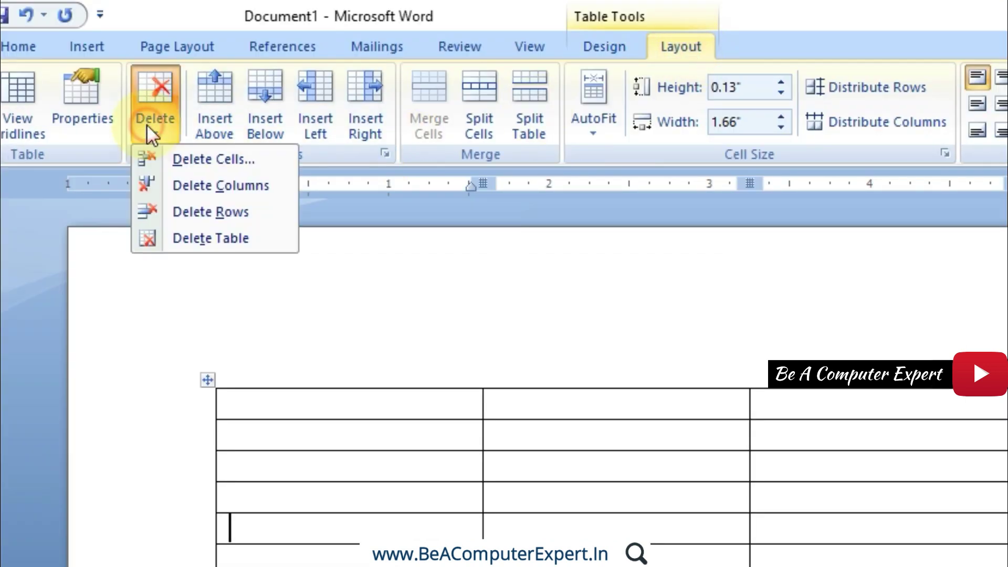
left_click(191, 237)
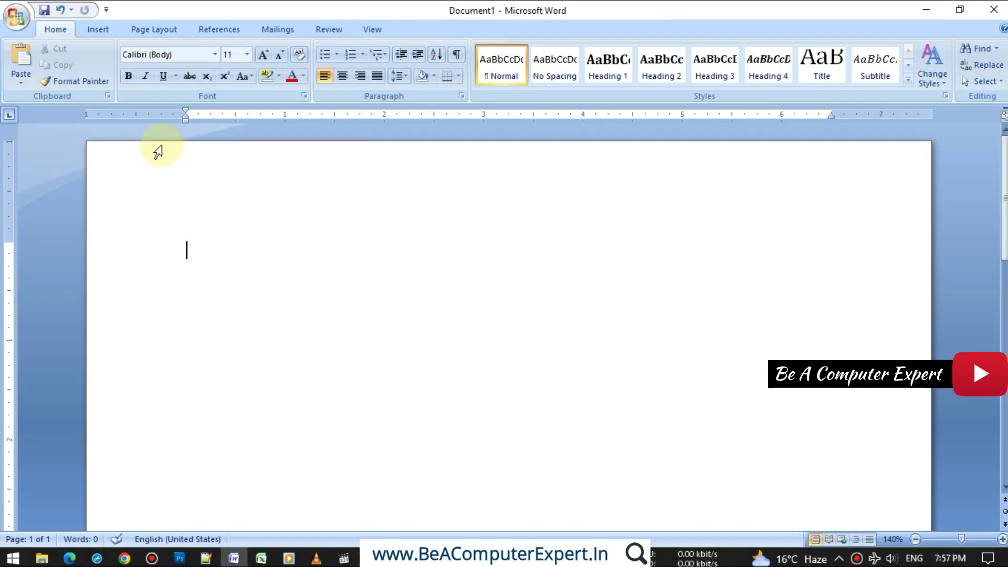
- Insert a 4-column, 10-row table set to AutoFit to window, then undo it
left_click(110, 31)
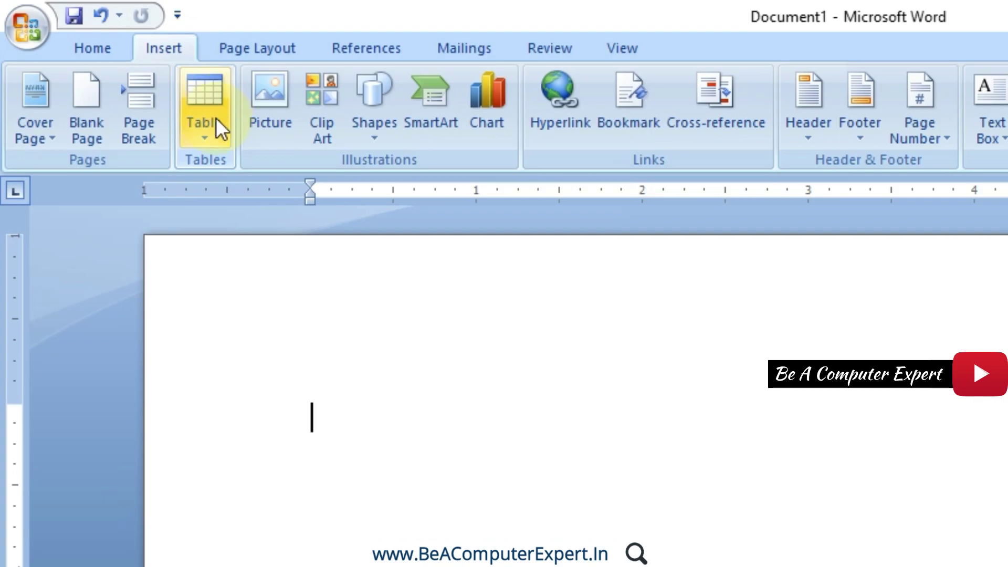
left_click(212, 121)
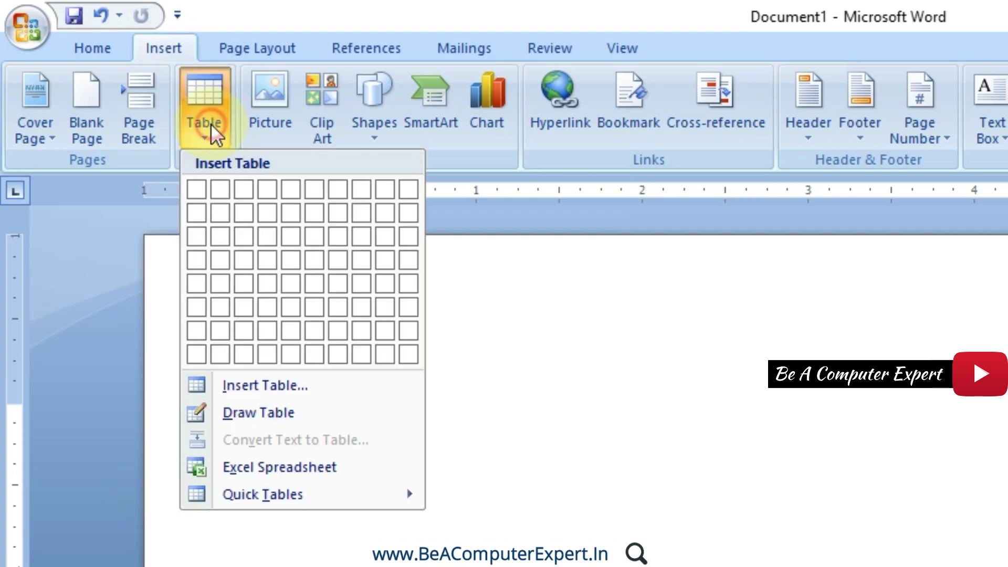
left_click(269, 387)
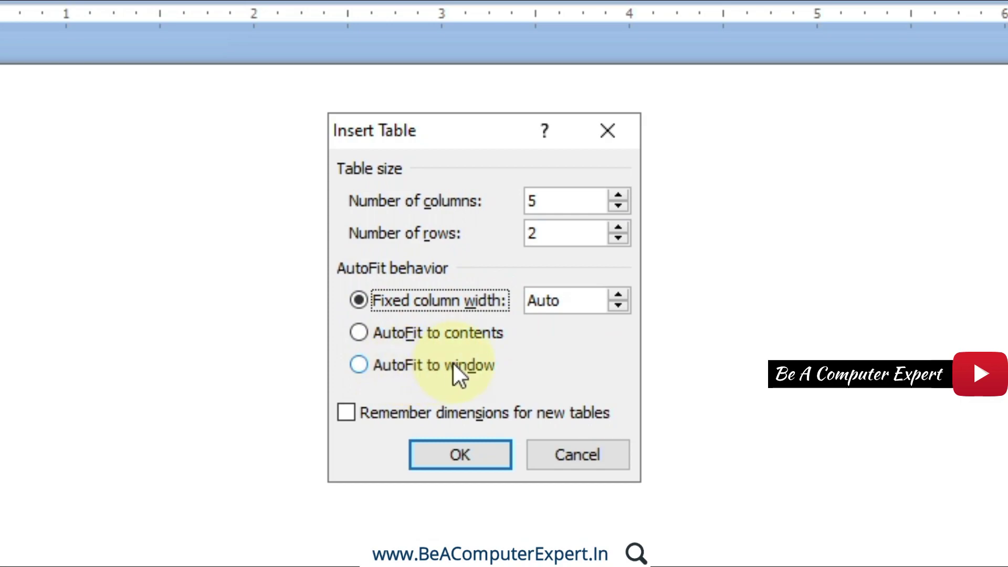
left_click(362, 364)
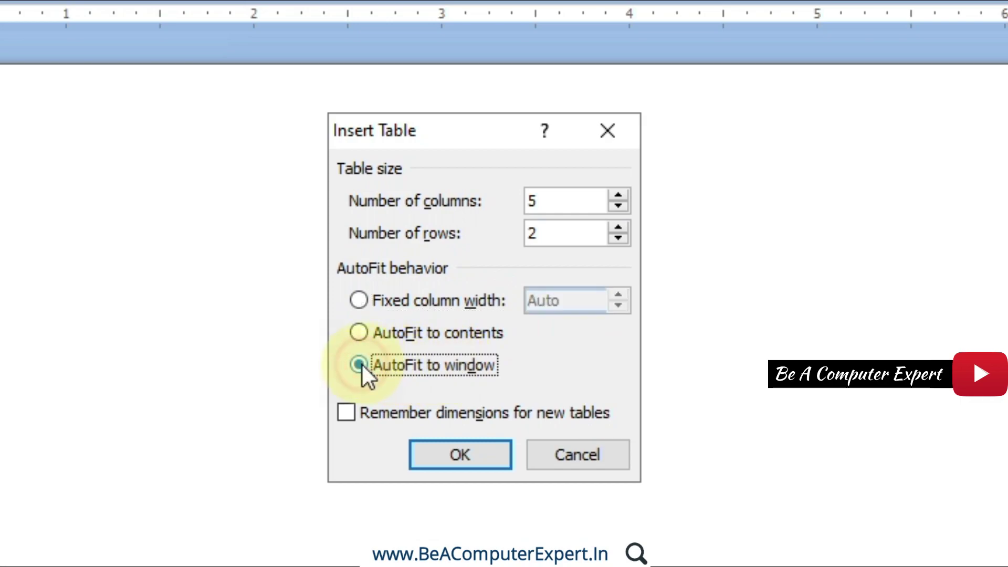
double_click(562, 200)
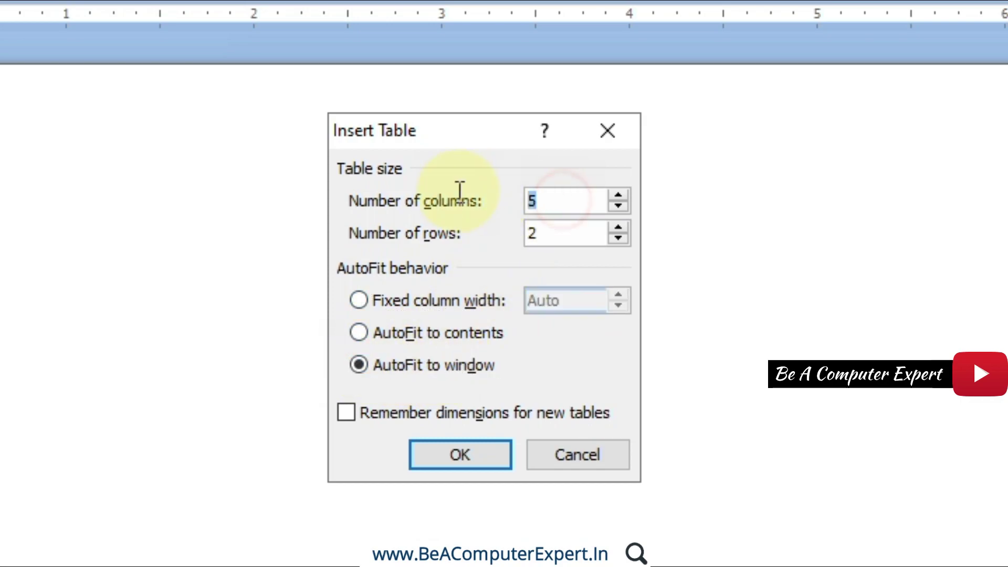
type("4")
key("Tab")
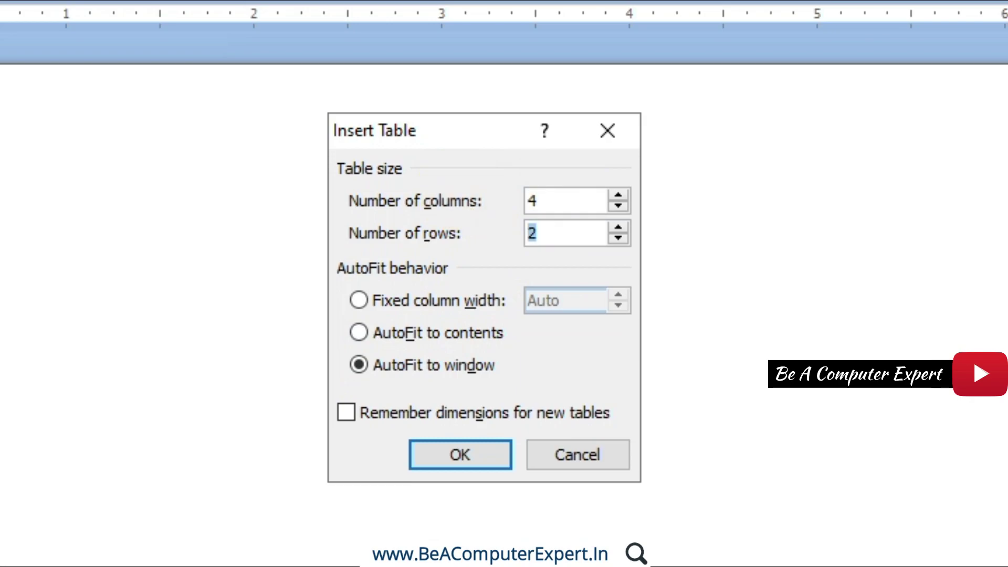
type("19")
key("BackSpace")
type("0")
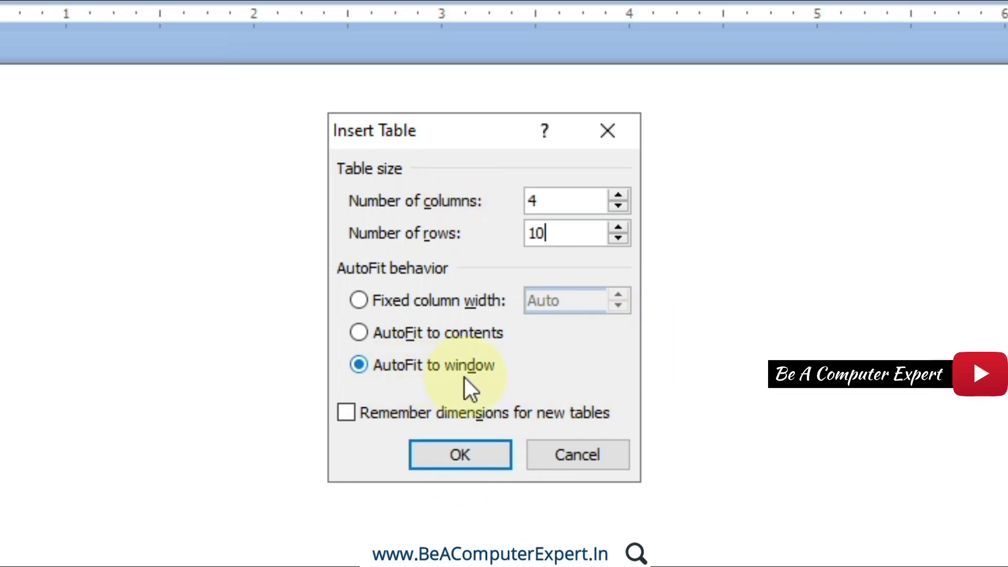
left_click(462, 455)
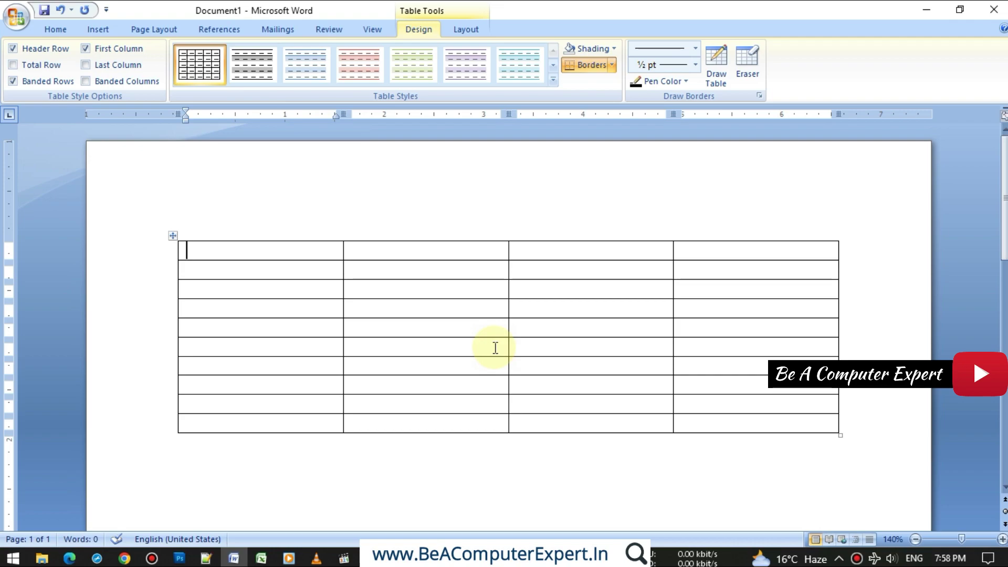
key("ctrl+z")
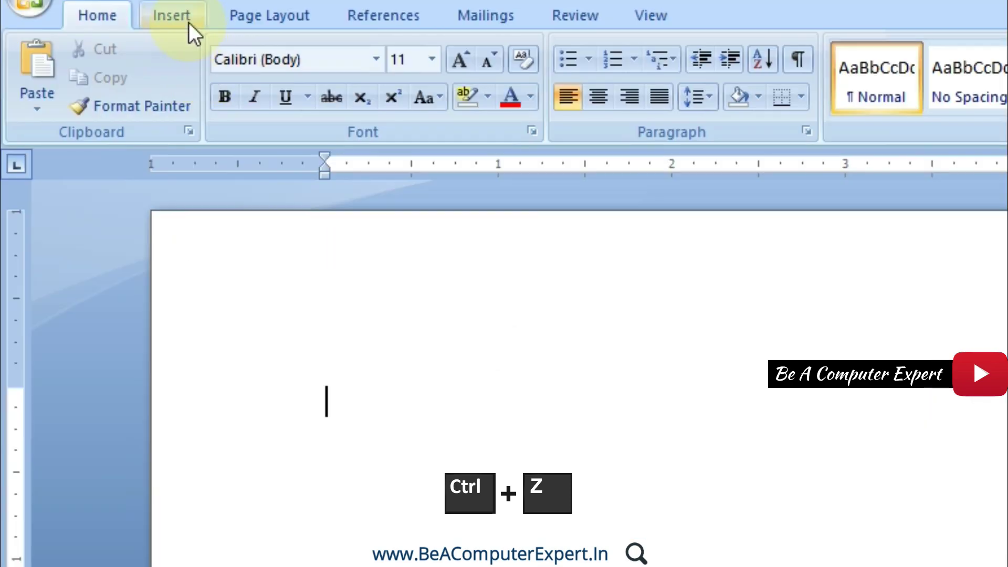
- Insert a 4-column, 10-row table with a fixed column width of 1
left_click(188, 22)
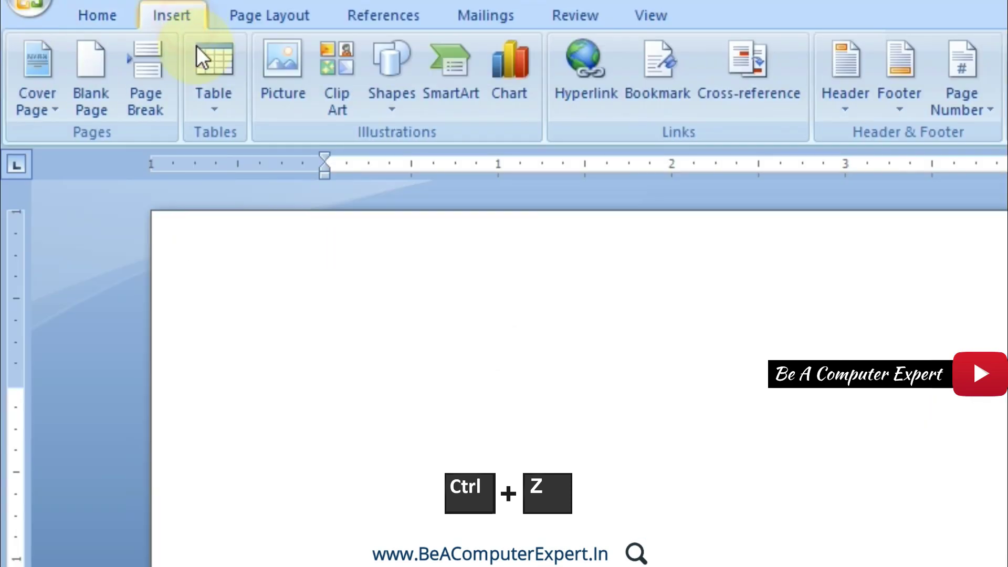
left_click(212, 104)
left_click(263, 363)
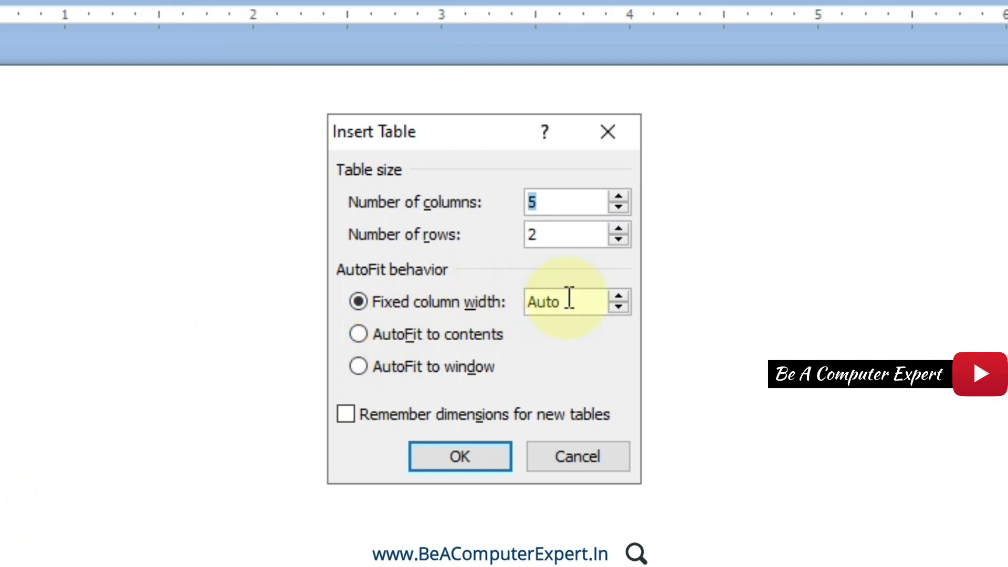
left_click_drag(569, 302, 484, 302)
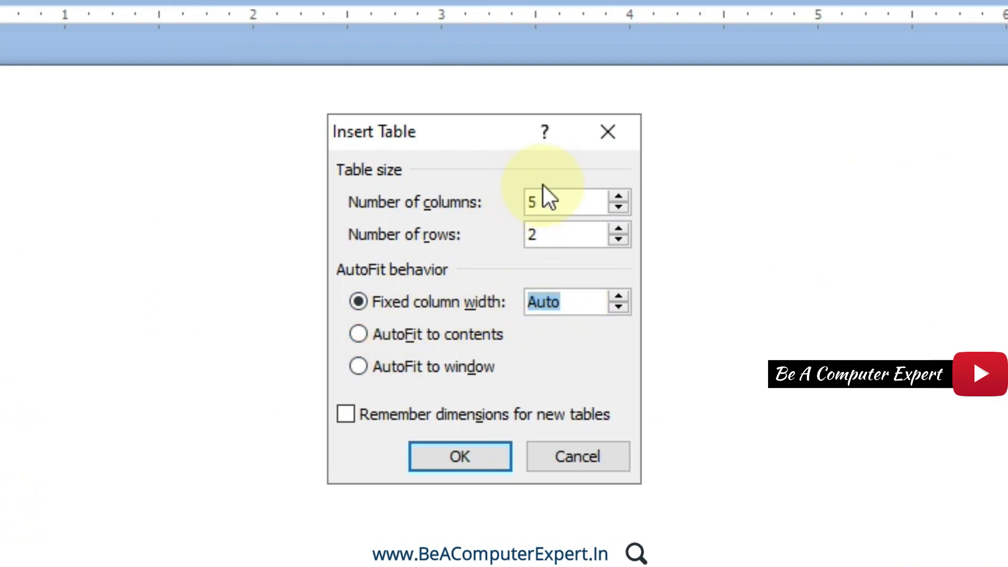
left_click_drag(547, 201, 490, 202)
type("4")
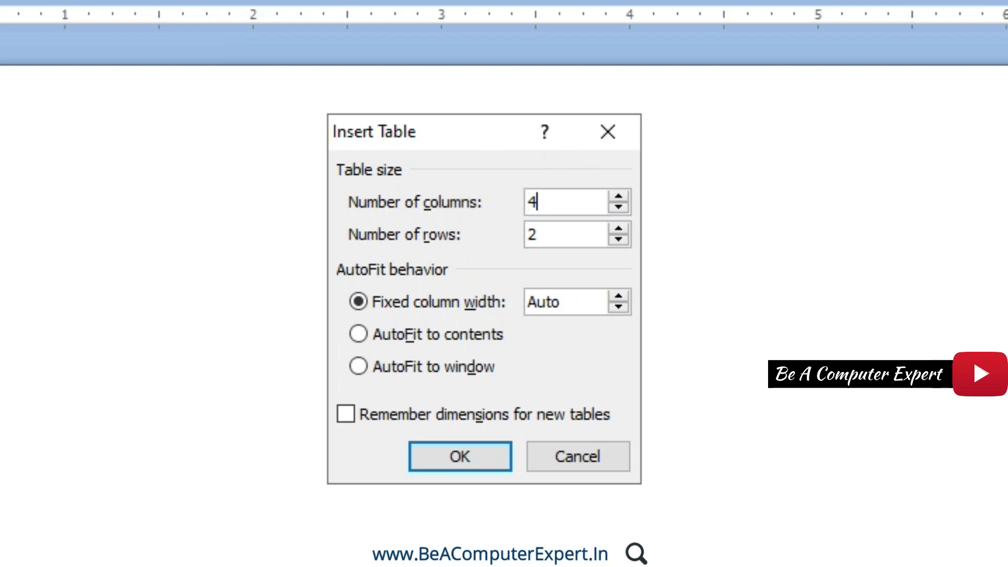
key("Tab")
type("10")
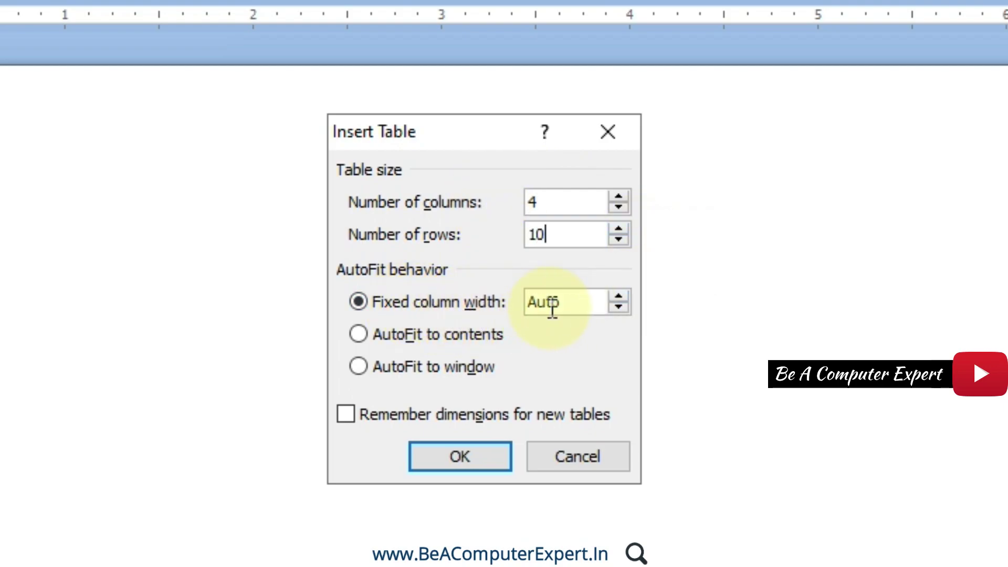
left_click_drag(566, 308, 505, 298)
type("1")
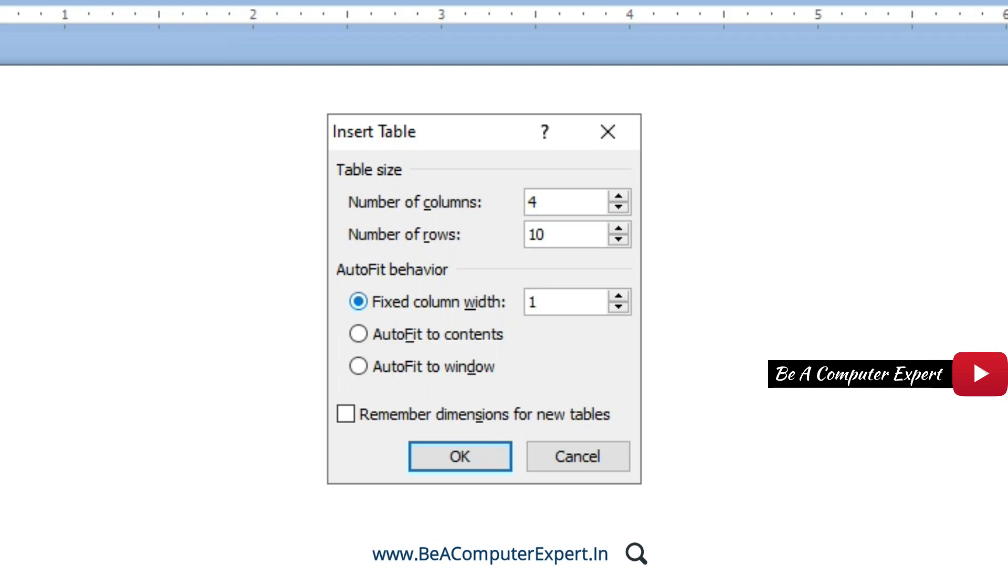
left_click(477, 463)
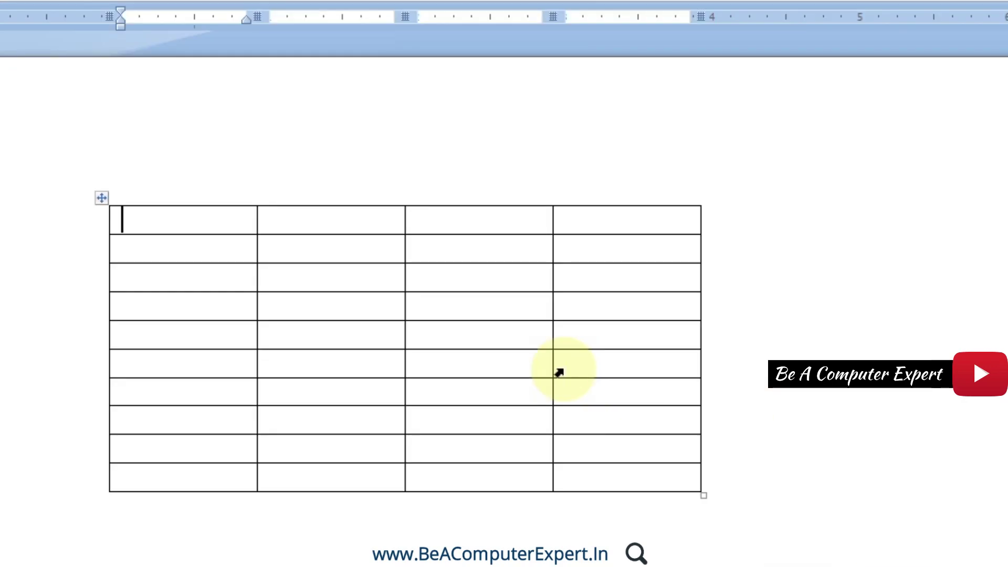
- Place the cursor below the table and undo the table insertion
left_click(859, 422)
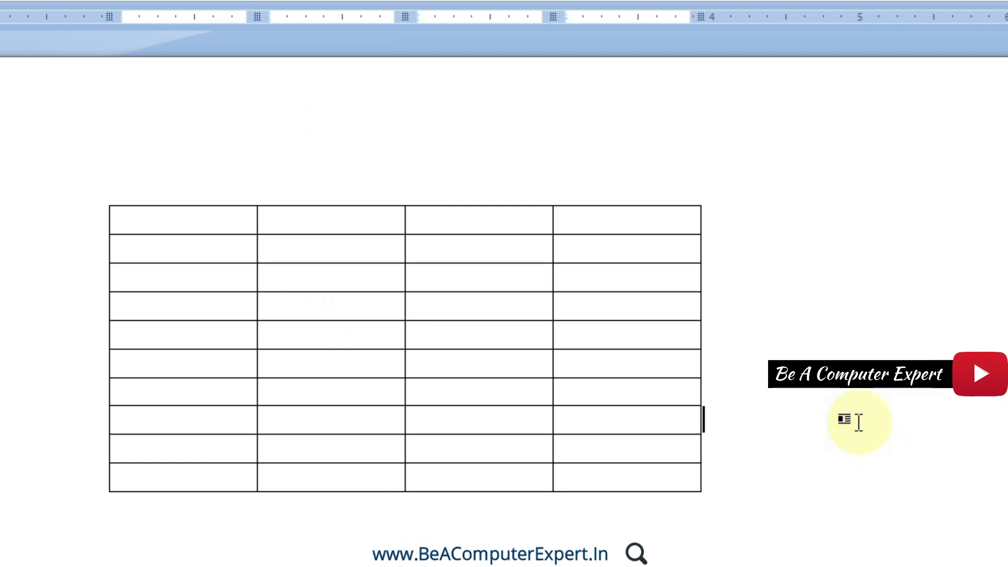
left_click(337, 525)
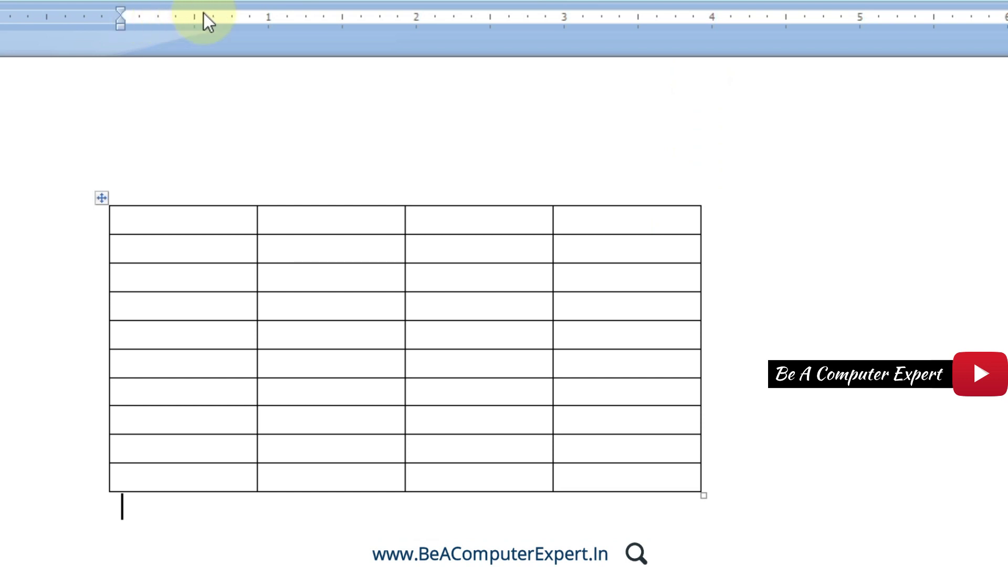
mouse_move(627, 193)
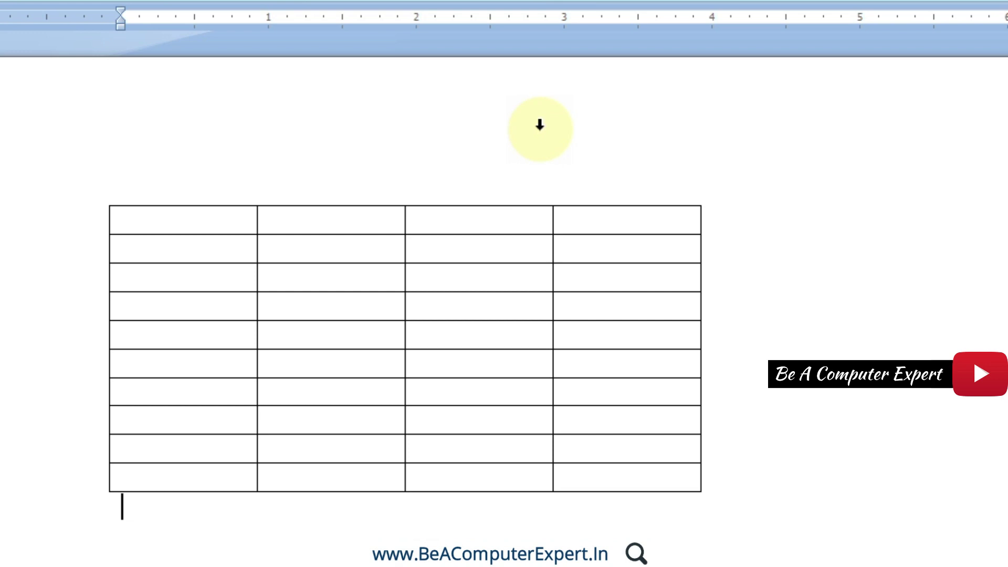
key("ctrl+z")
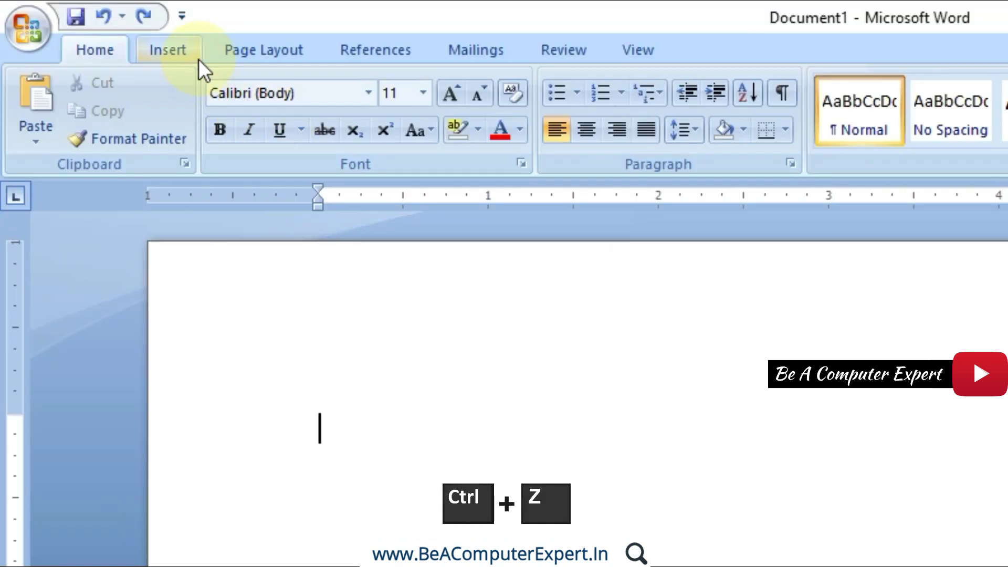
- Insert a 5-column, 10-row table set to AutoFit to contents
left_click(198, 59)
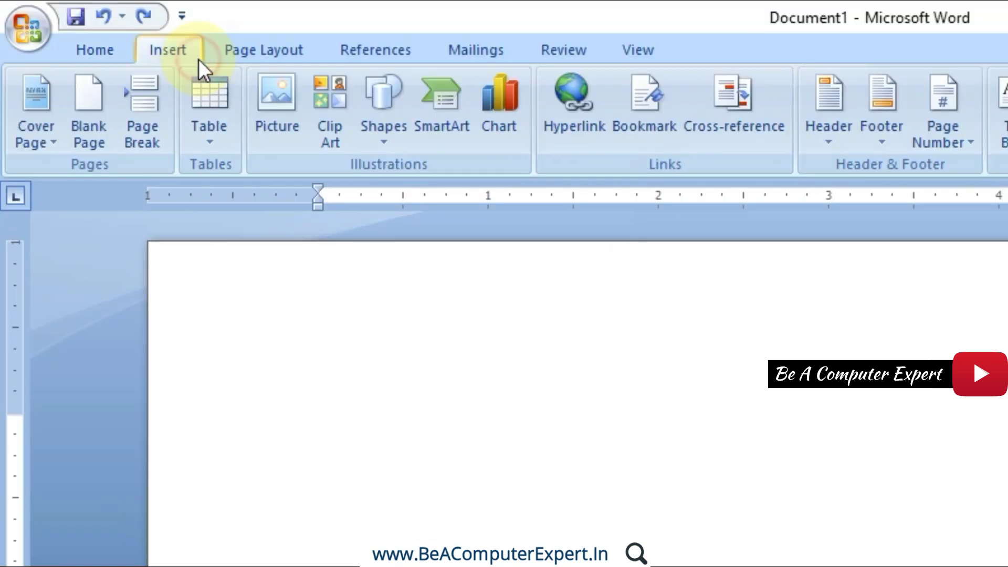
left_click(233, 138)
left_click(264, 394)
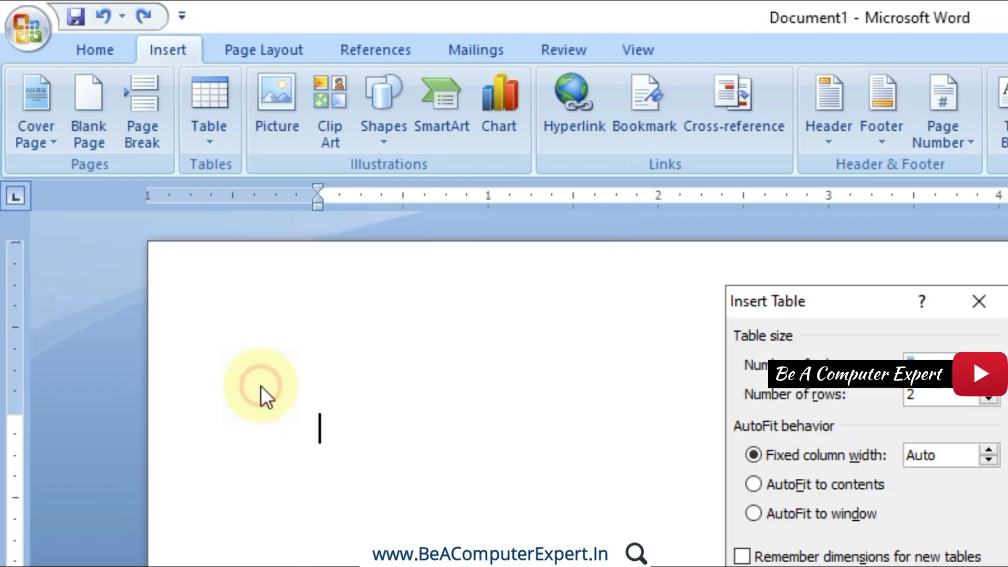
left_click(383, 277)
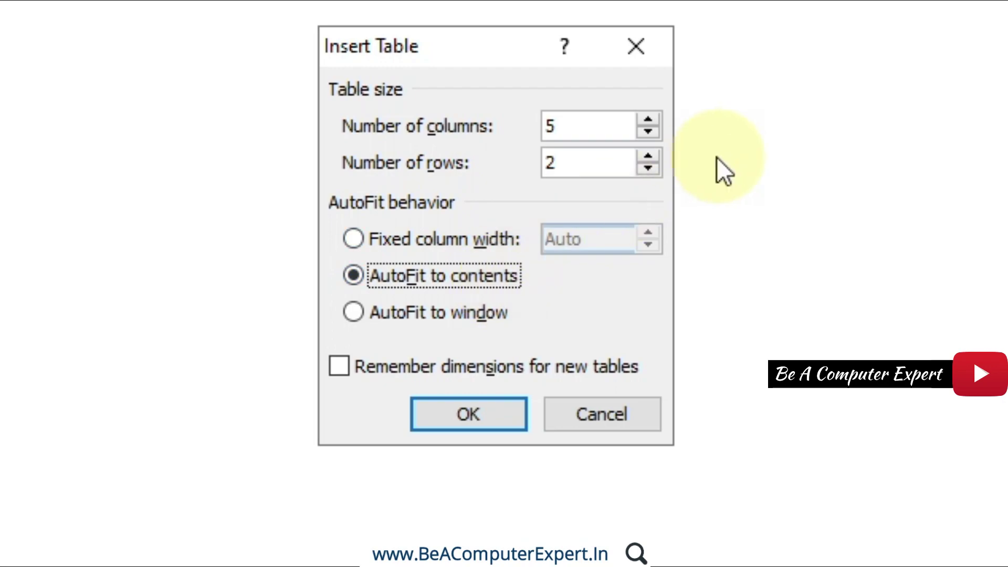
double_click(574, 124)
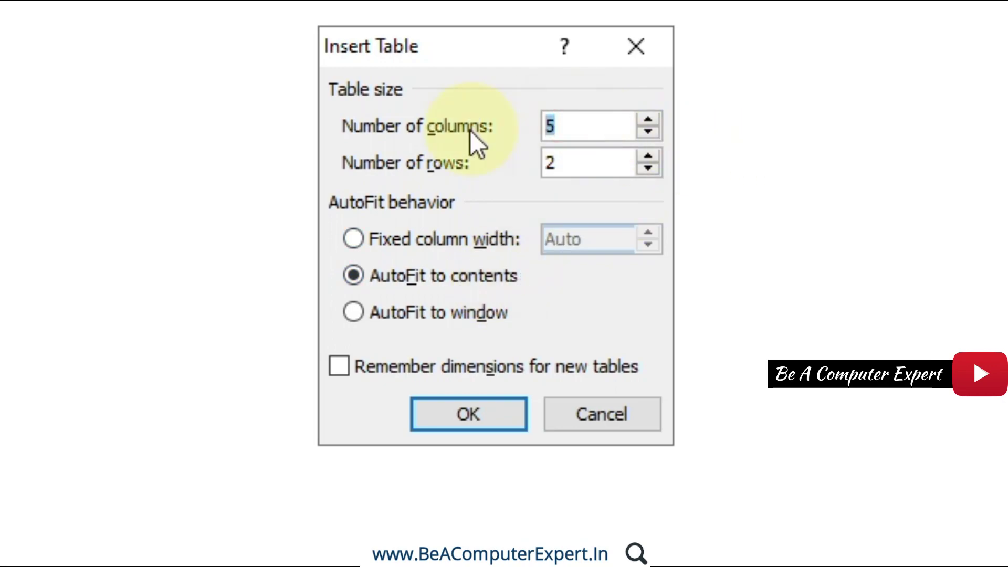
type("5")
key("Tab")
type("10")
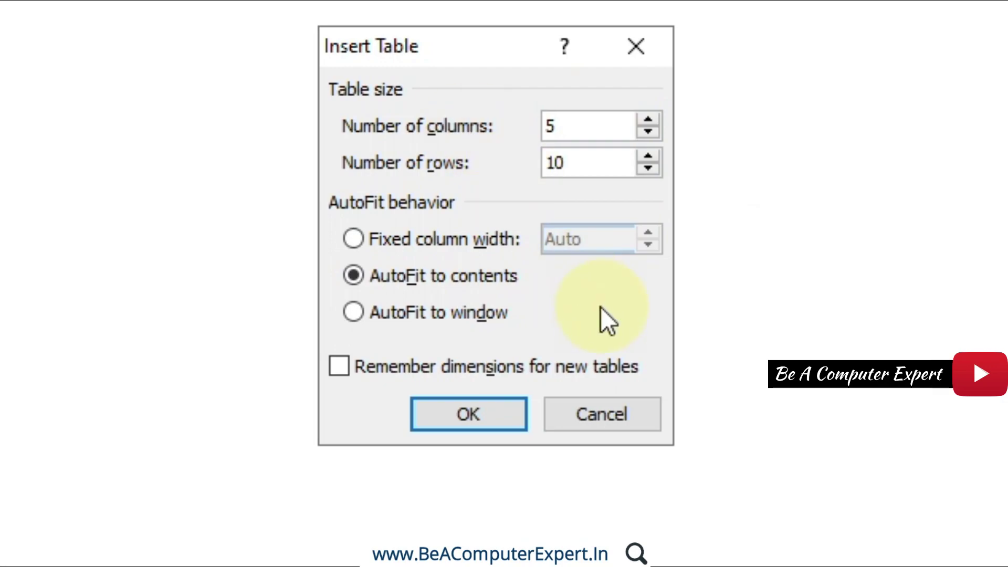
left_click(472, 418)
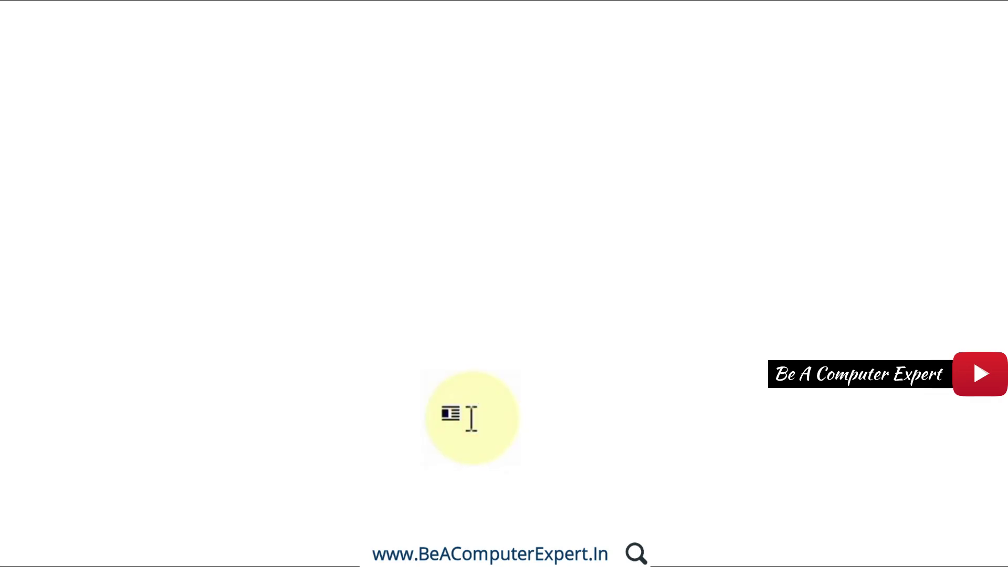
- Type sample header text into the first two cells, trim it, then undo the edits
type("Name")
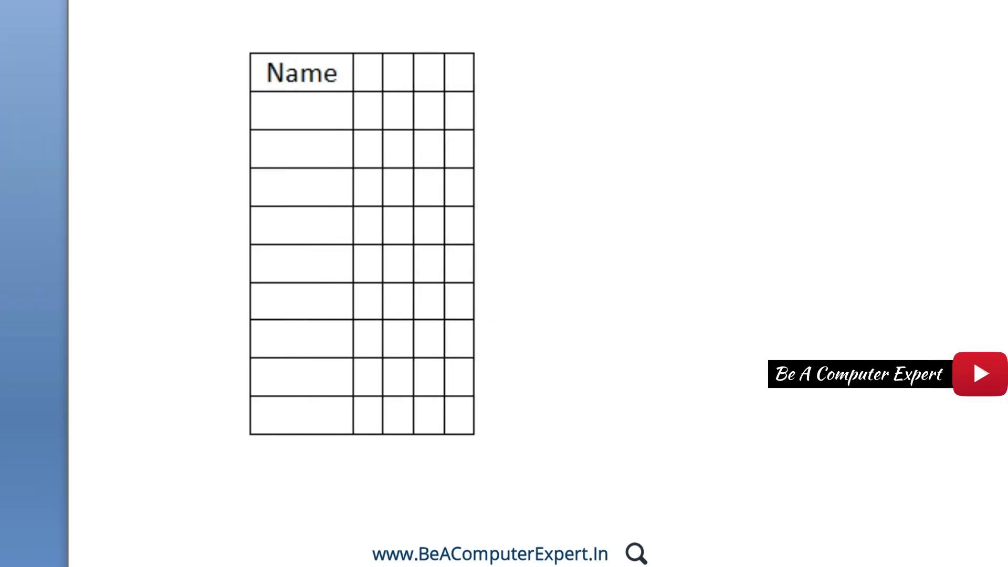
type(" jsfjjdh f jdhfj djkfhd")
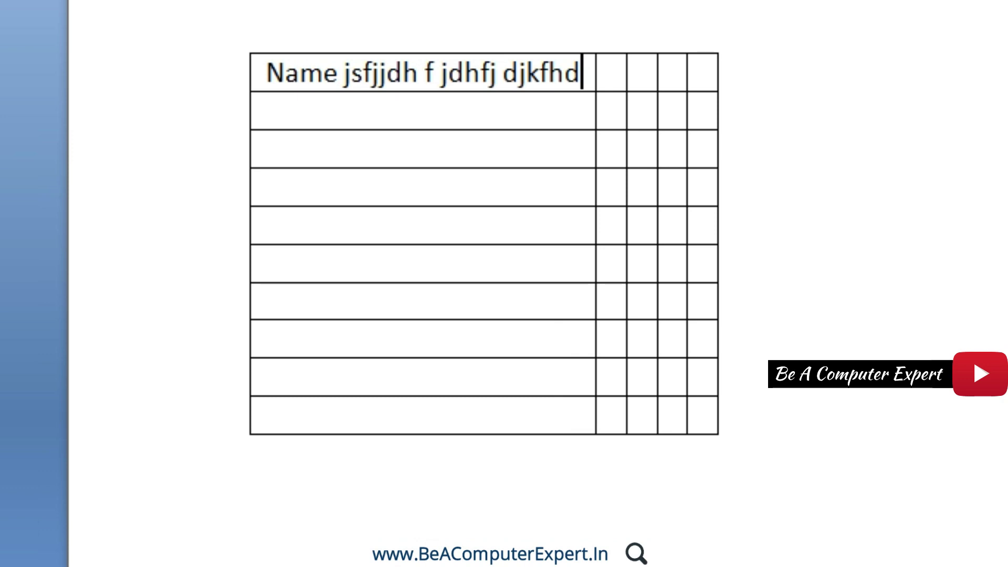
key("Tab")
type("Fjd hjfhdjsh fd s")
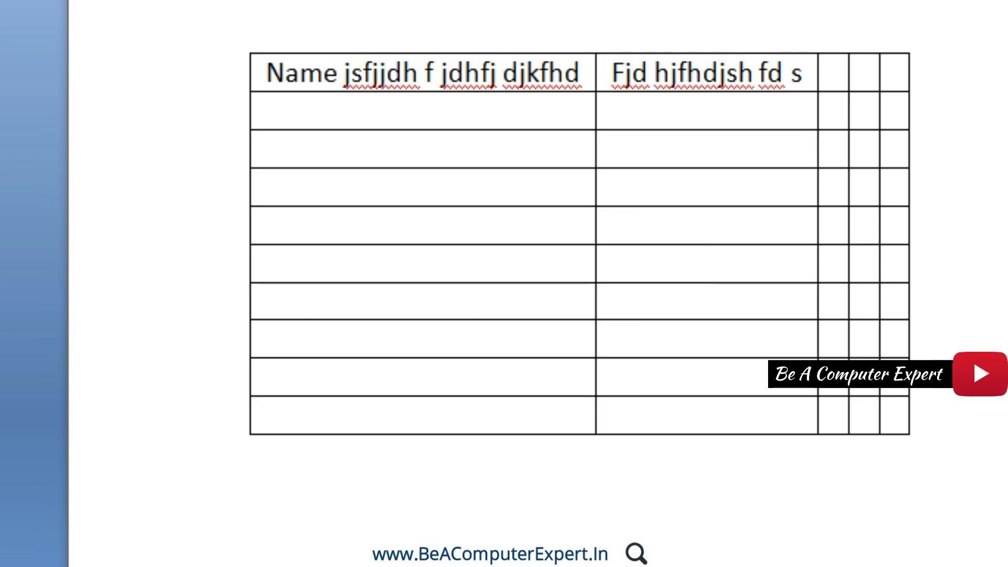
key("BackSpace")
key("BackSpace")
key("BackSpace")
key("BackSpace")
key("BackSpace")
key("BackSpace")
key("BackSpace")
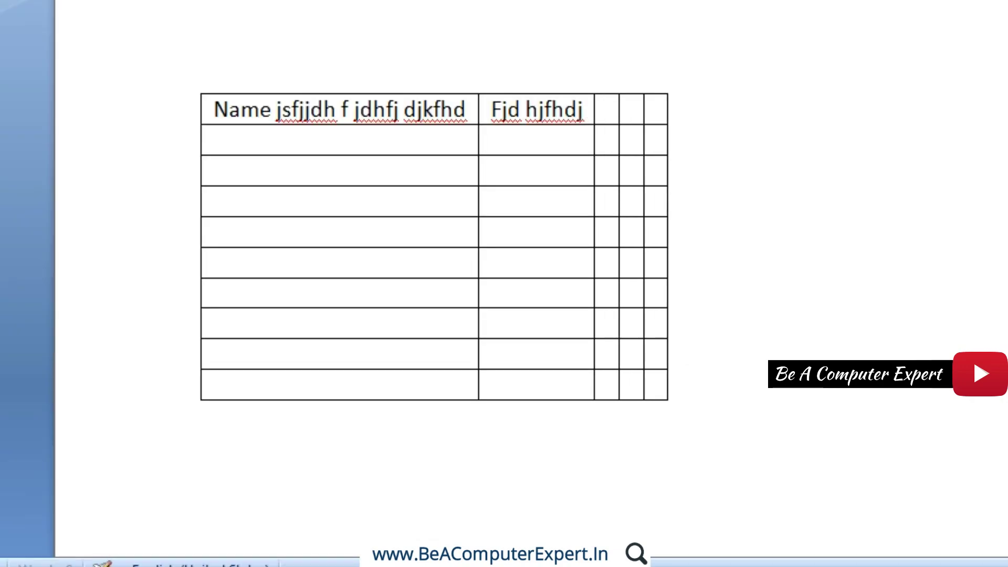
key("BackSpace")
key("BackSpace")
key("BackSpace")
key("BackSpace")
key("BackSpace")
key("BackSpace")
key("BackSpace")
key("BackSpace")
key("BackSpace")
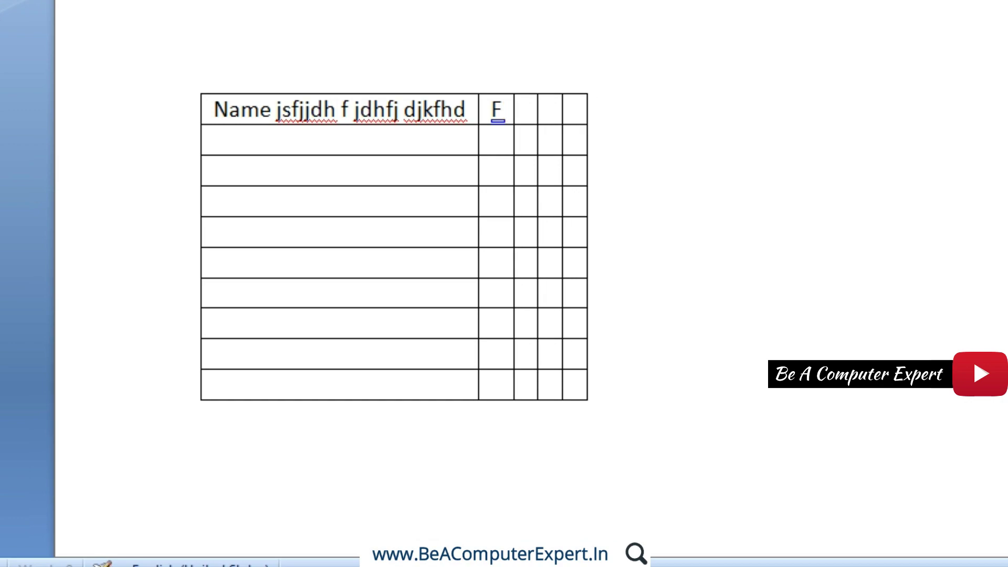
key("BackSpace")
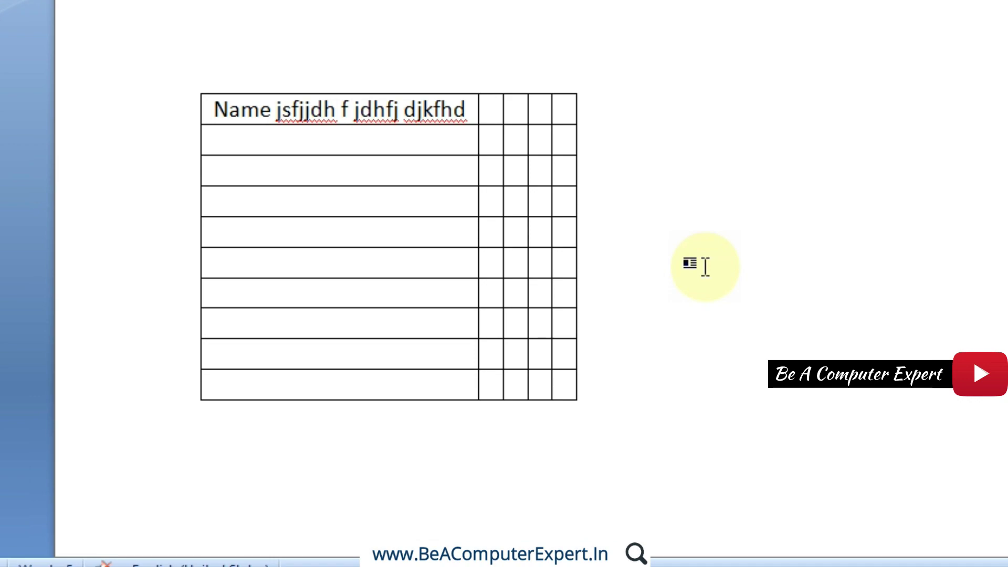
key("ctrl+z")
- Undo the remaining header text and bring up the Insert Table dialog
key("ctrl+z")
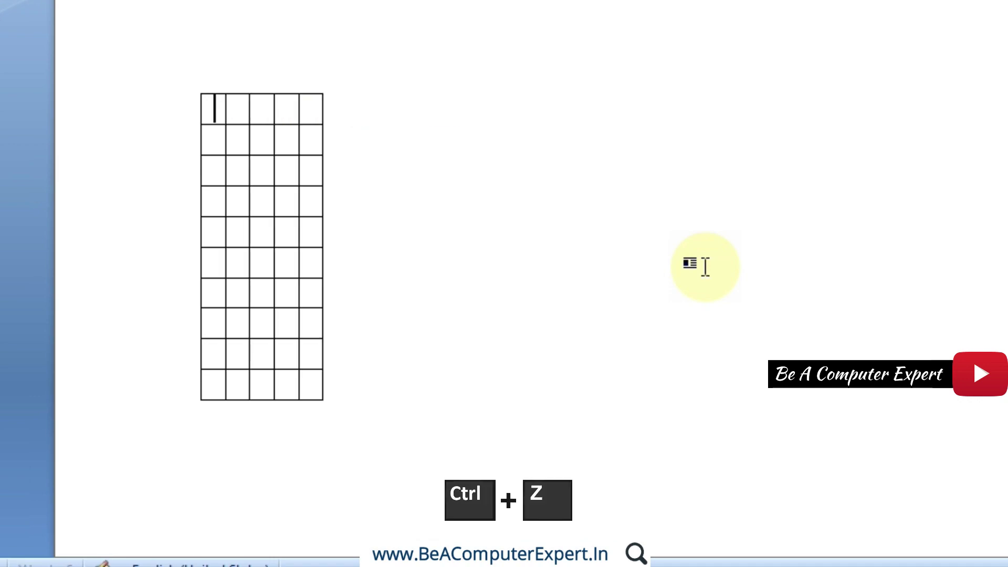
key("ctrl+z")
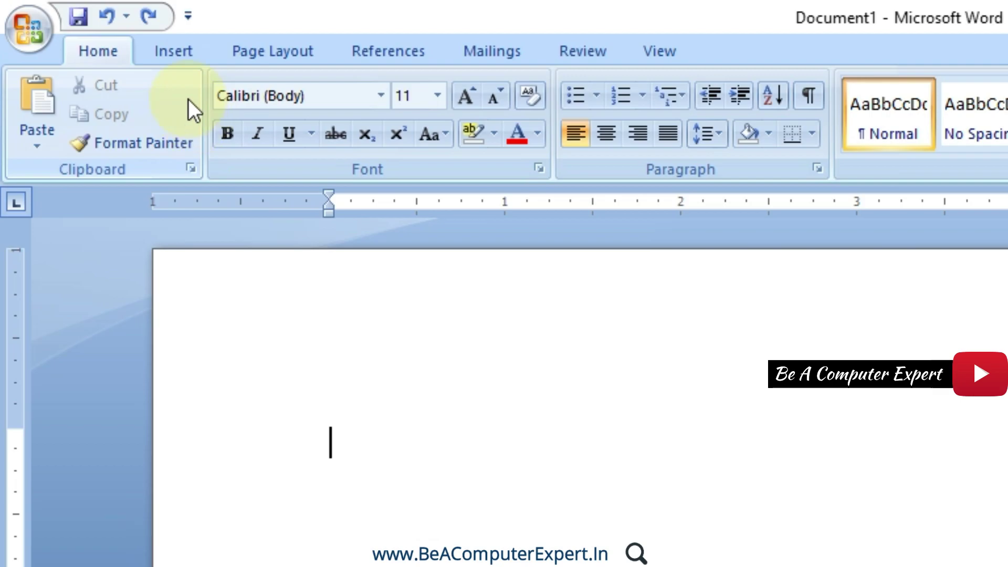
left_click(174, 52)
left_click(220, 147)
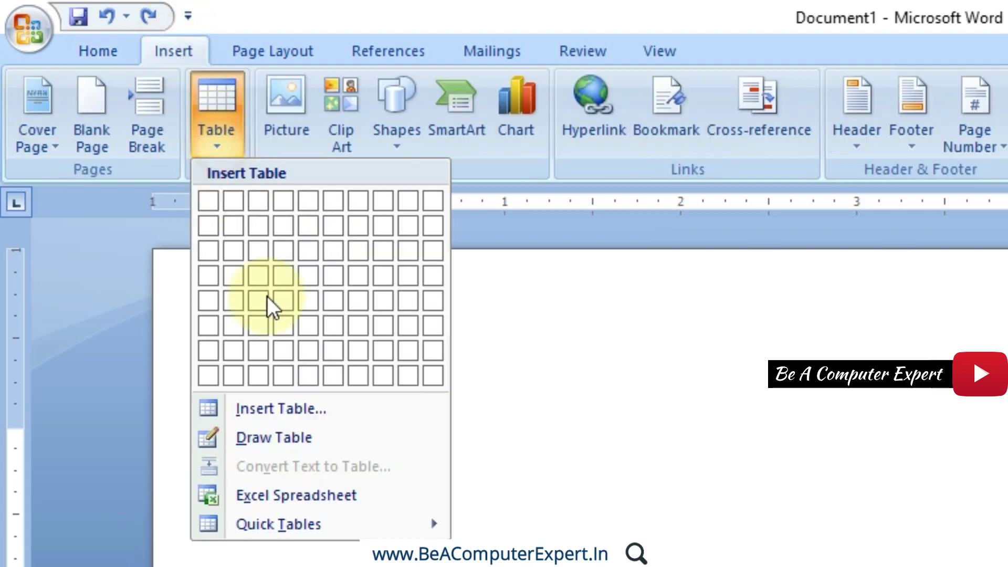
left_click(302, 413)
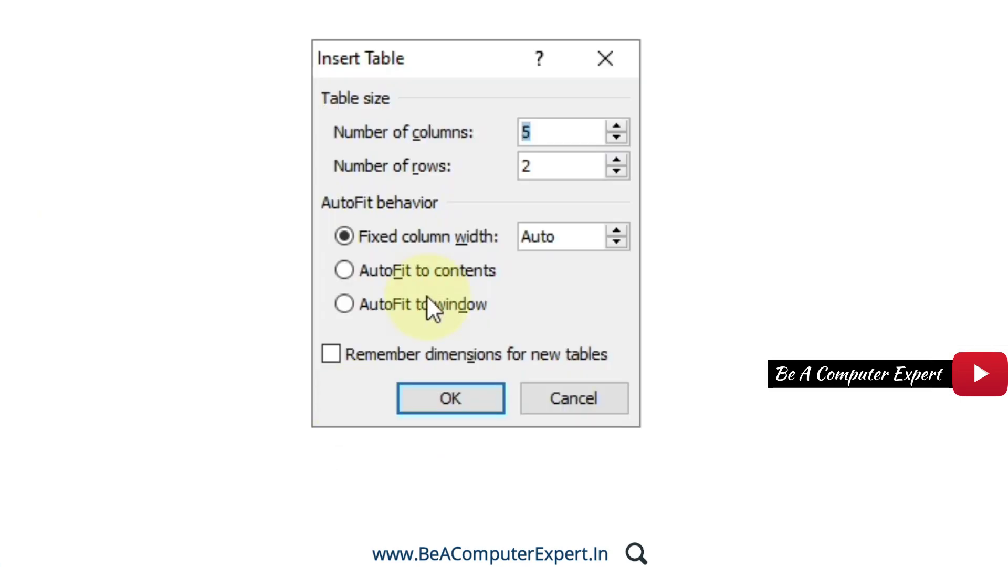
- Insert a 3-column, 12-row table with Remember dimensions for new tables ticked, then undo it
left_click(562, 140)
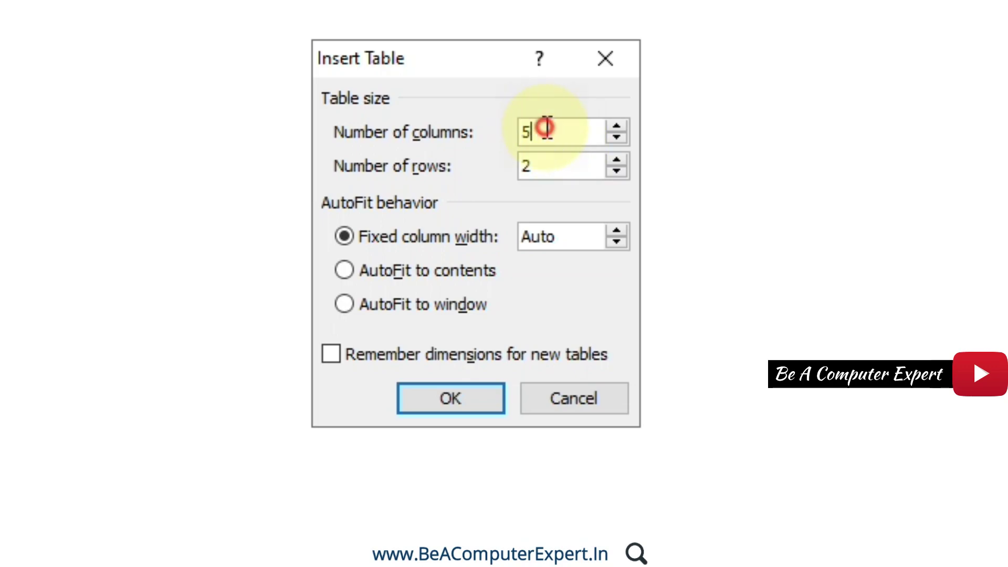
left_click_drag(545, 132, 523, 131)
left_click(551, 168)
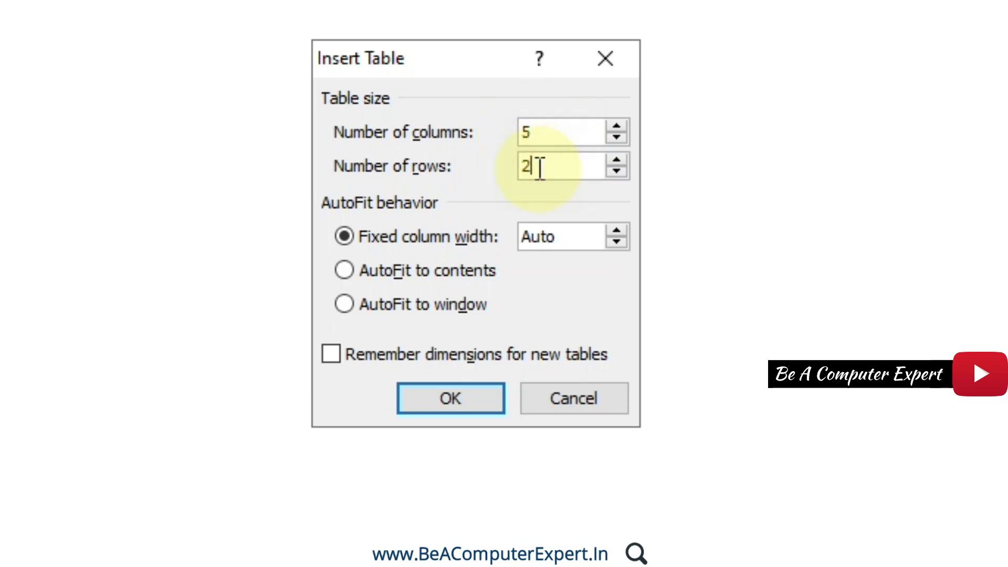
left_click(556, 130)
left_click_drag(556, 130, 517, 126)
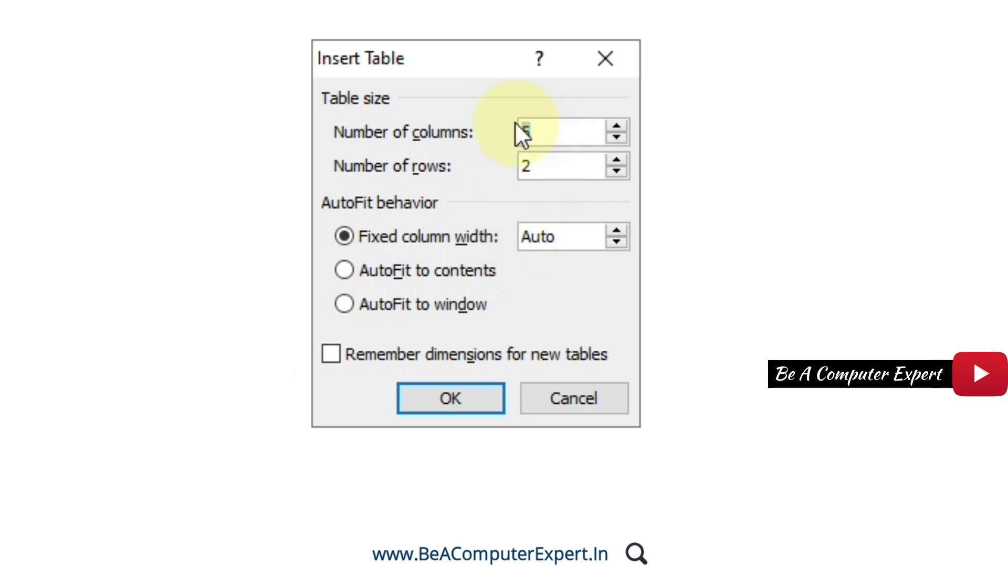
type("3")
left_click(546, 169)
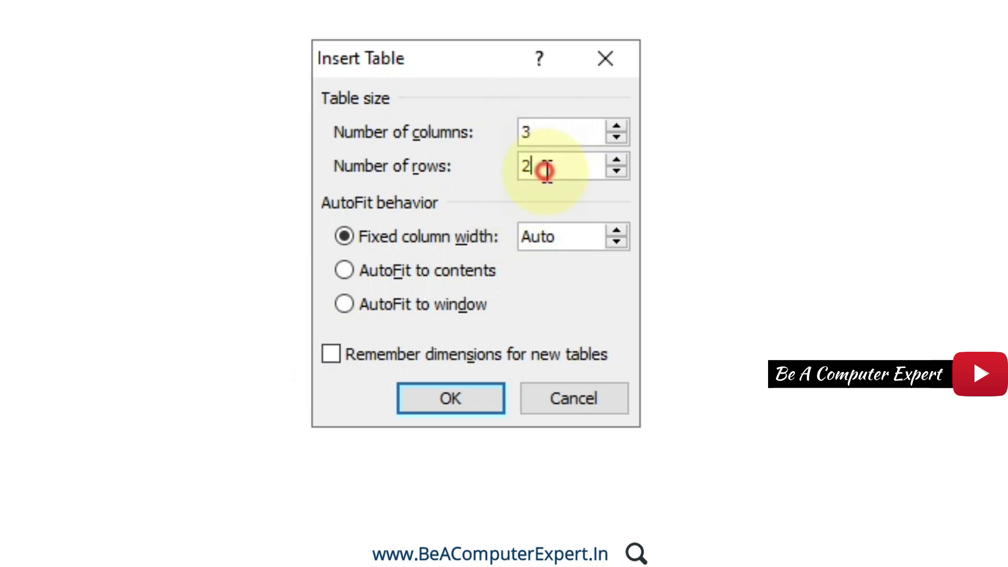
left_click_drag(546, 169, 499, 175)
type("12")
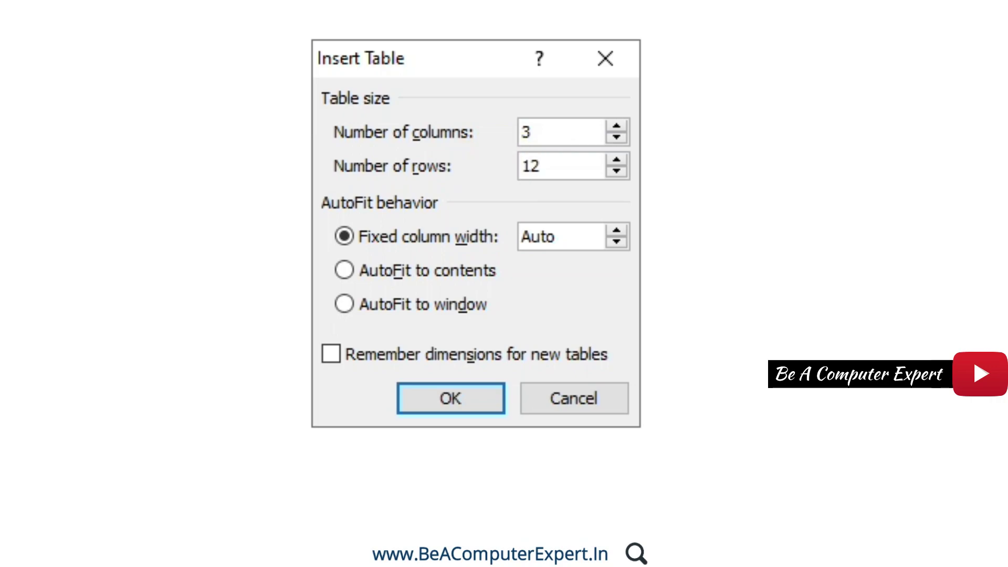
left_click(337, 354)
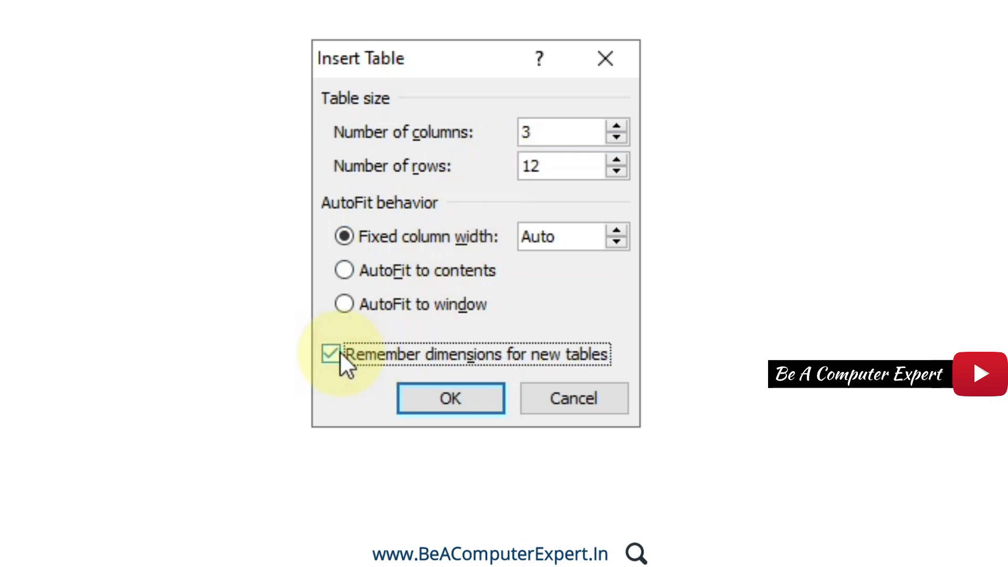
left_click(430, 405)
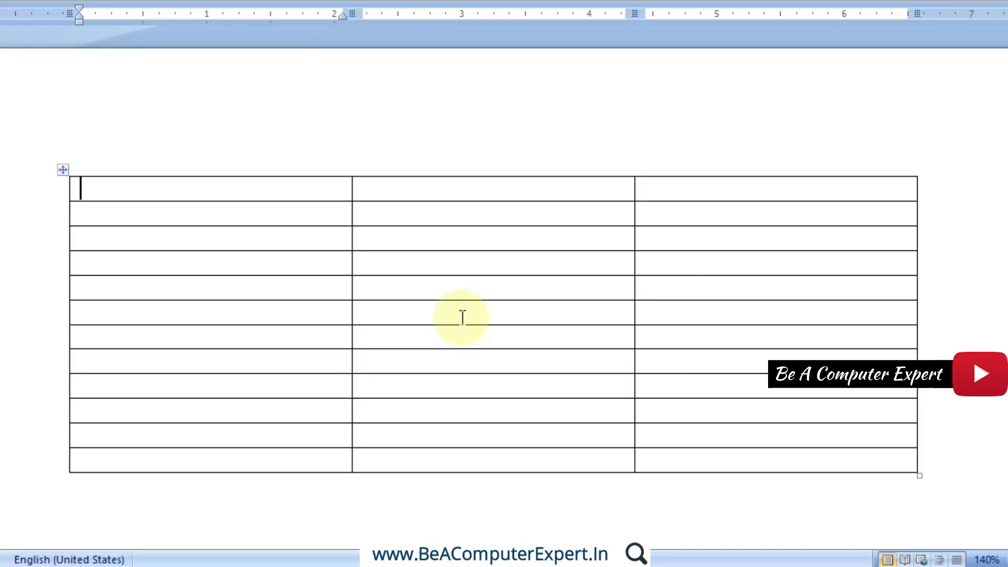
key("ctrl+z")
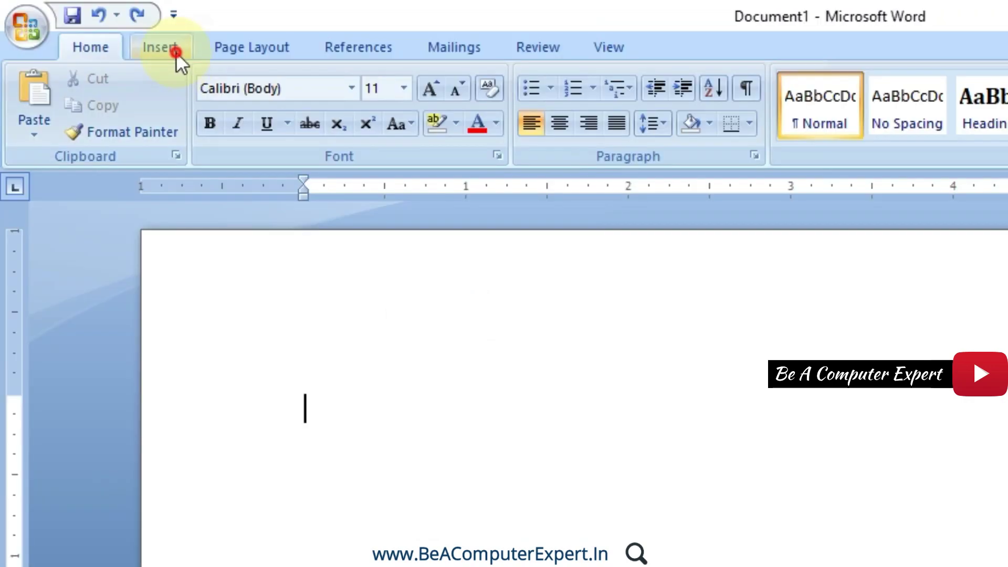
left_click(175, 52)
left_click(210, 140)
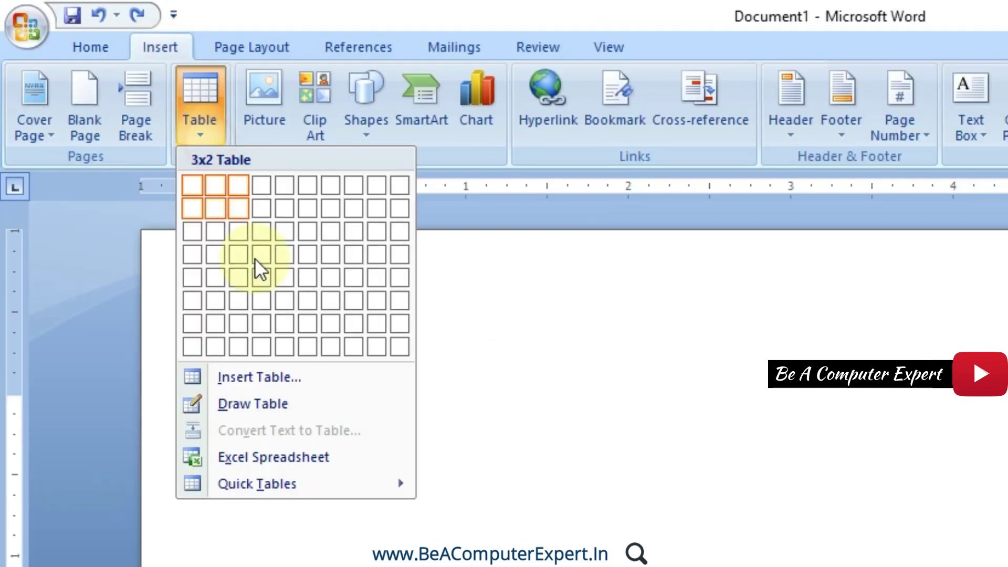
left_click(265, 384)
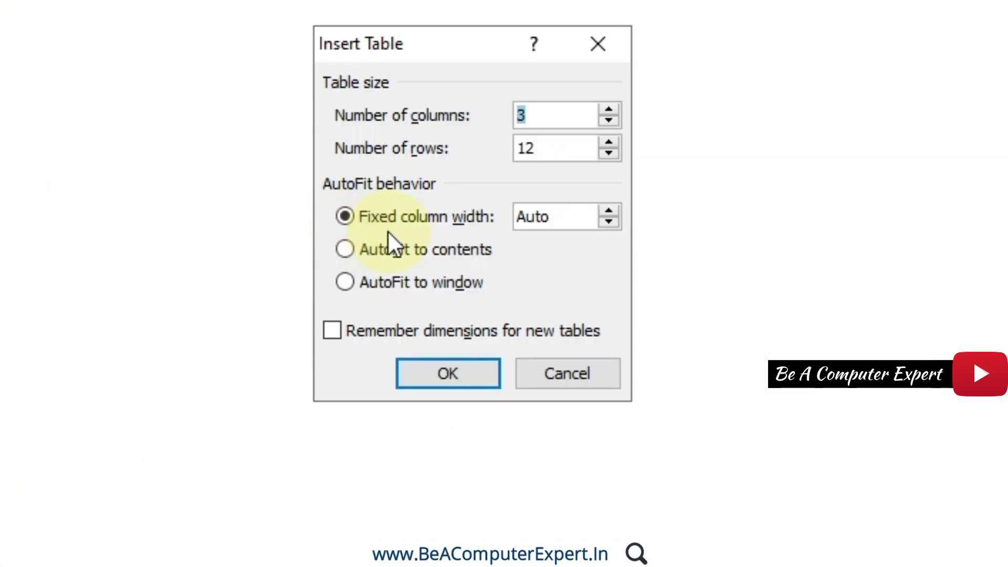
left_click(541, 114)
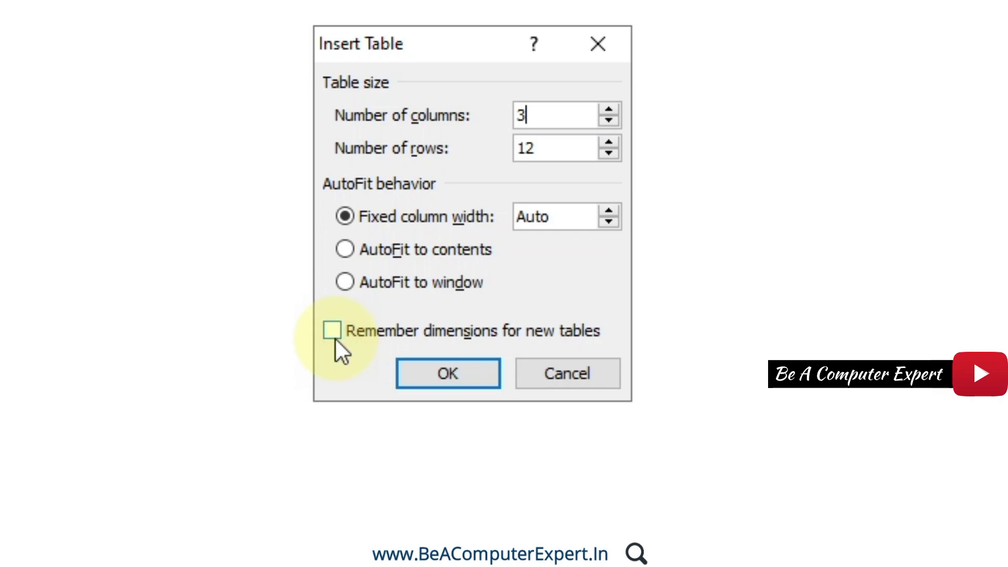
left_click(334, 335)
left_click_drag(529, 116, 489, 118)
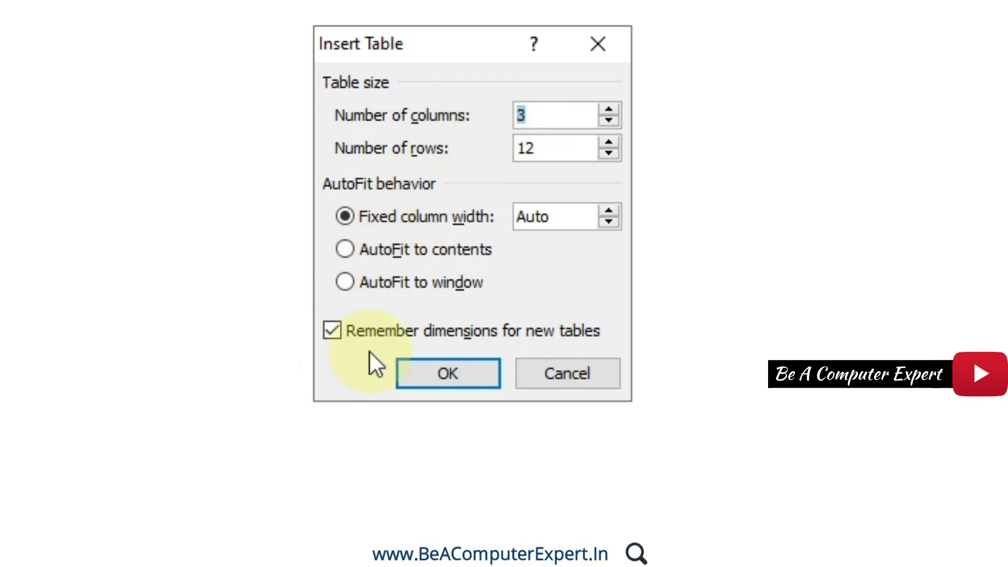
left_click(564, 374)
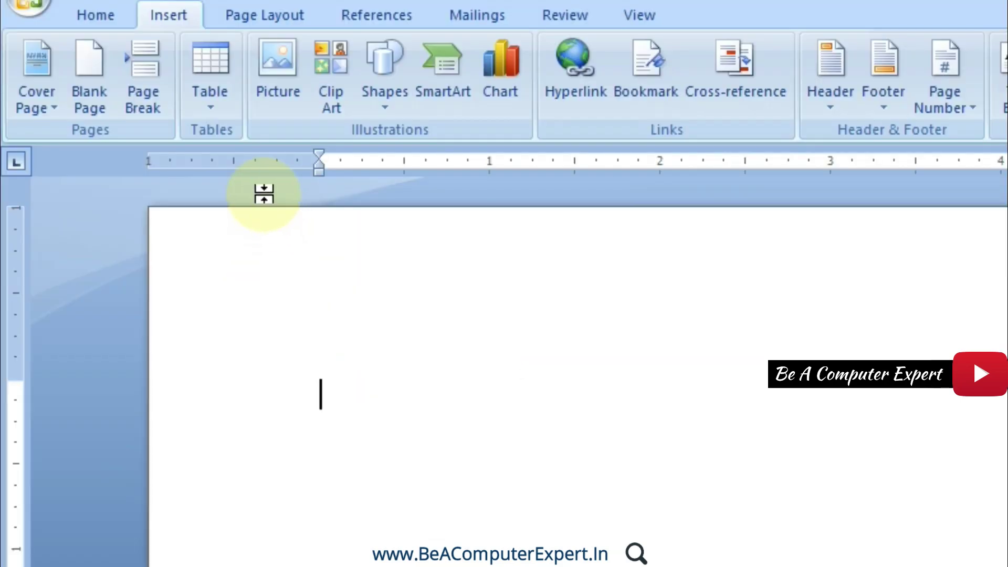
- Turn on Draw Table from the Insert > Table menu
left_click(224, 94)
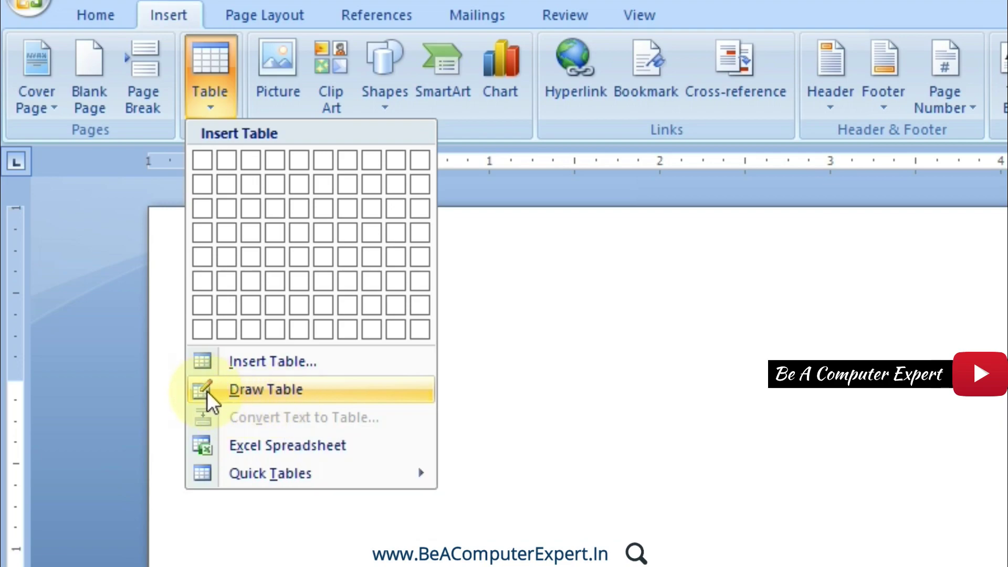
left_click(255, 391)
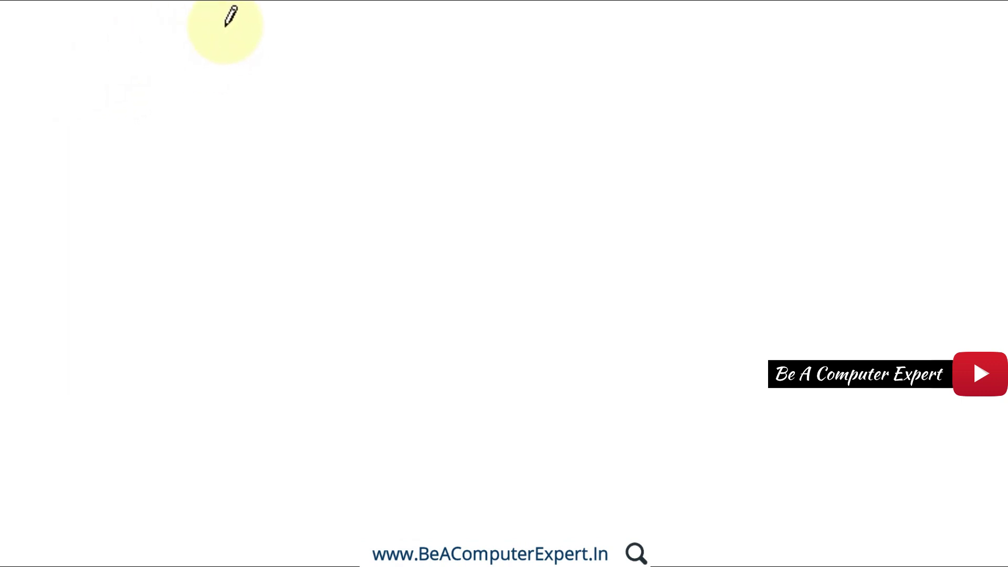
- Draw the table's outer border and three horizontal dividers forming four rows
mouse_move(175, 85)
left_mouse_down()
mouse_move(466, 108)
mouse_move(958, 337)
mouse_move(580, 404)
left_mouse_up()
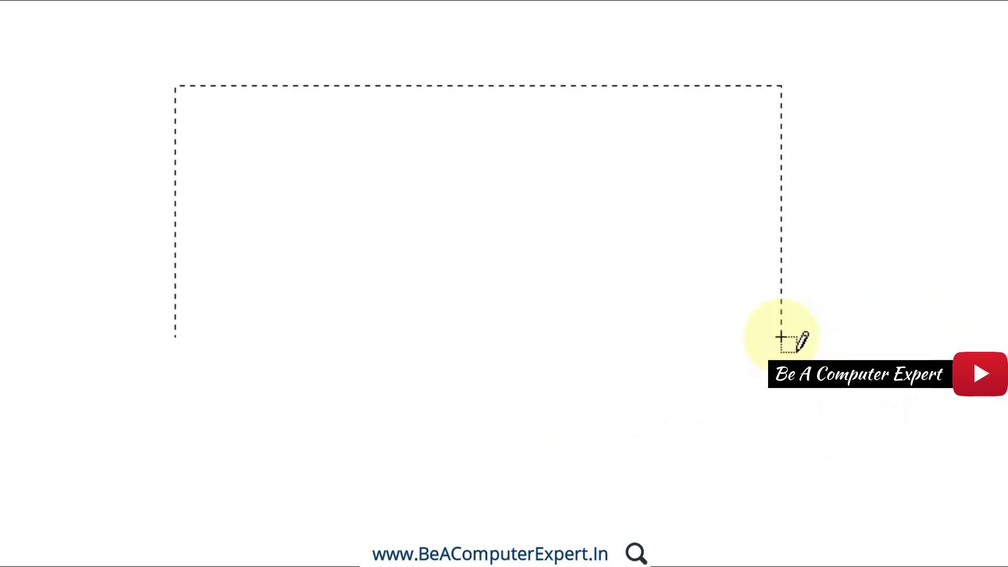
left_click_drag(1007, 315, 779, 335)
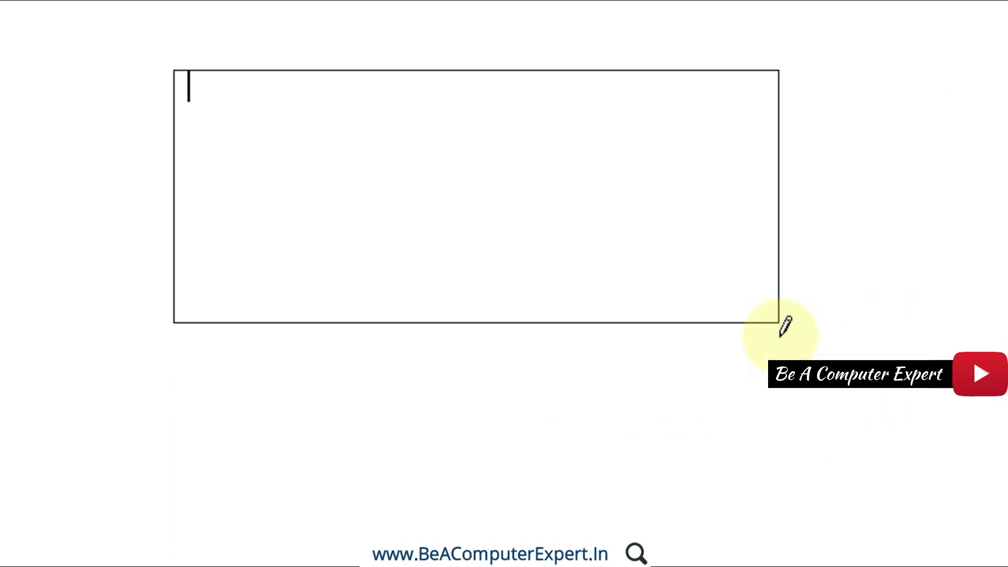
left_click(191, 118)
left_click_drag(190, 119, 576, 110)
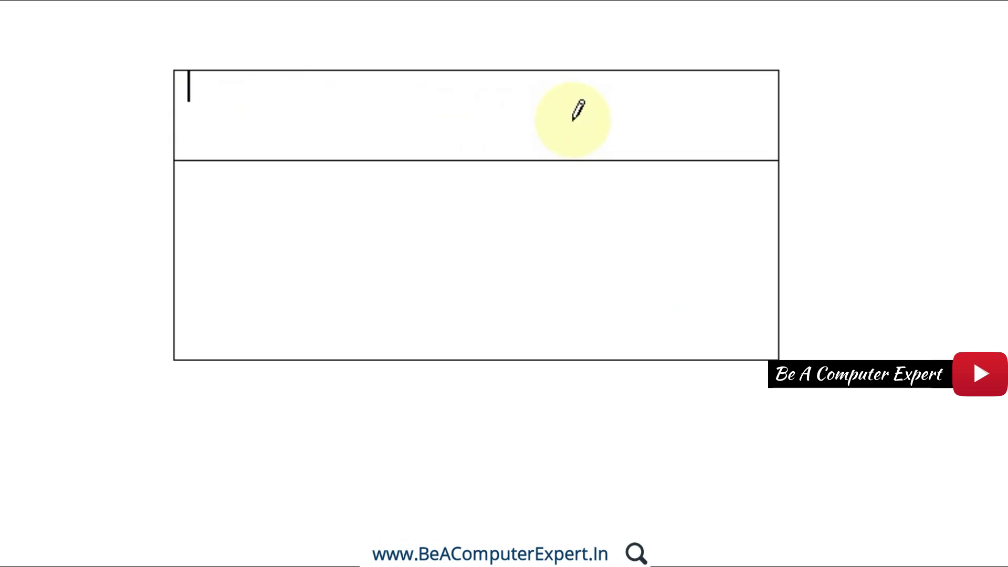
left_click_drag(178, 192, 634, 188)
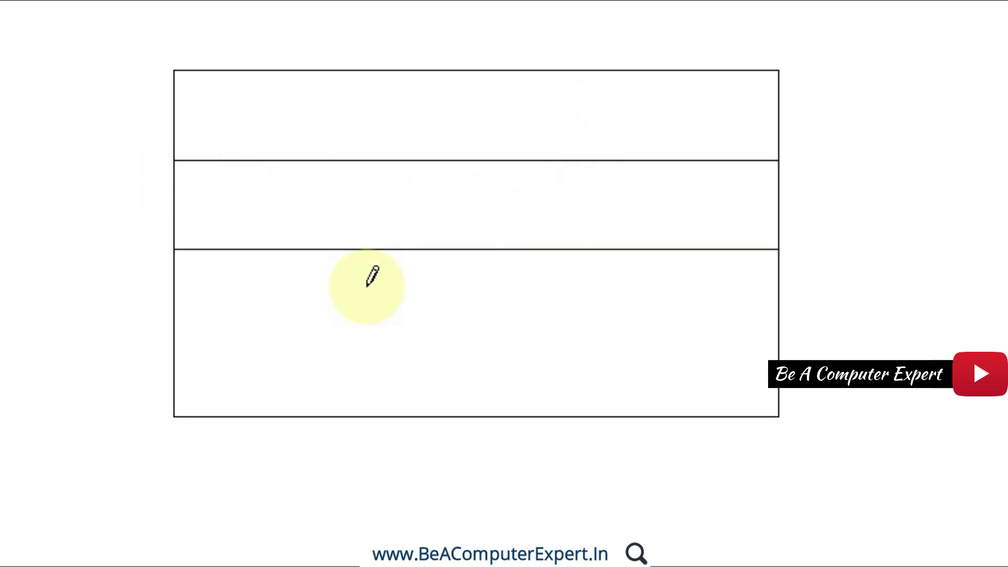
left_click_drag(176, 305, 469, 303)
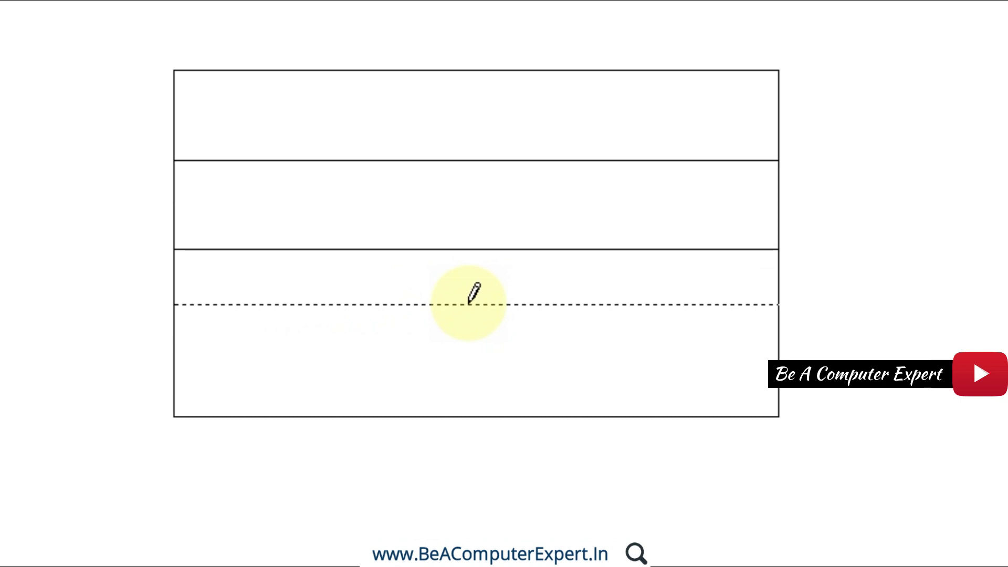
left_click_drag(469, 303, 469, 304)
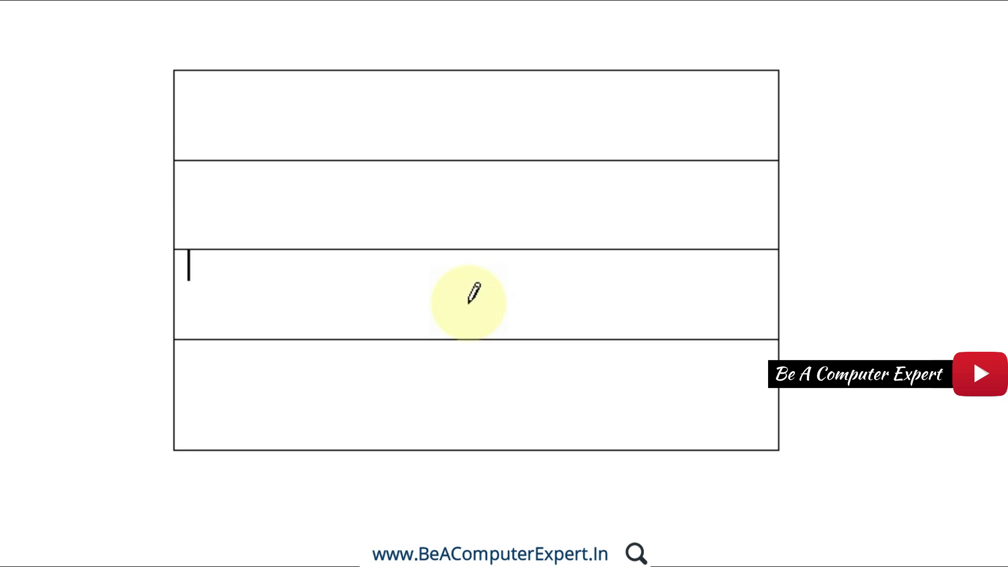
- Draw five vertical dividers to split the table into six columns
mouse_move(355, 74)
left_mouse_down()
mouse_move(345, 156)
mouse_move(370, 408)
left_mouse_up()
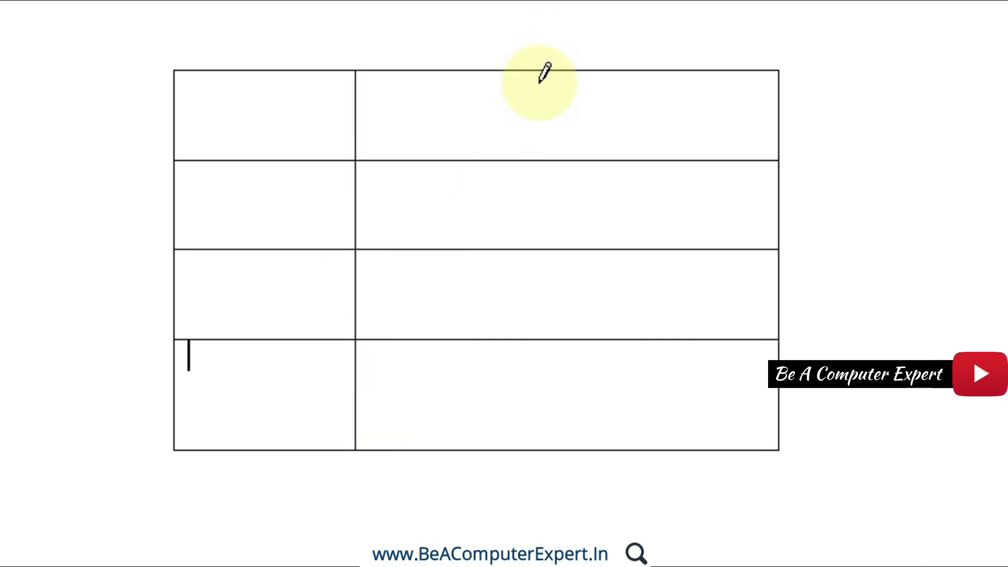
left_click_drag(540, 73, 549, 408)
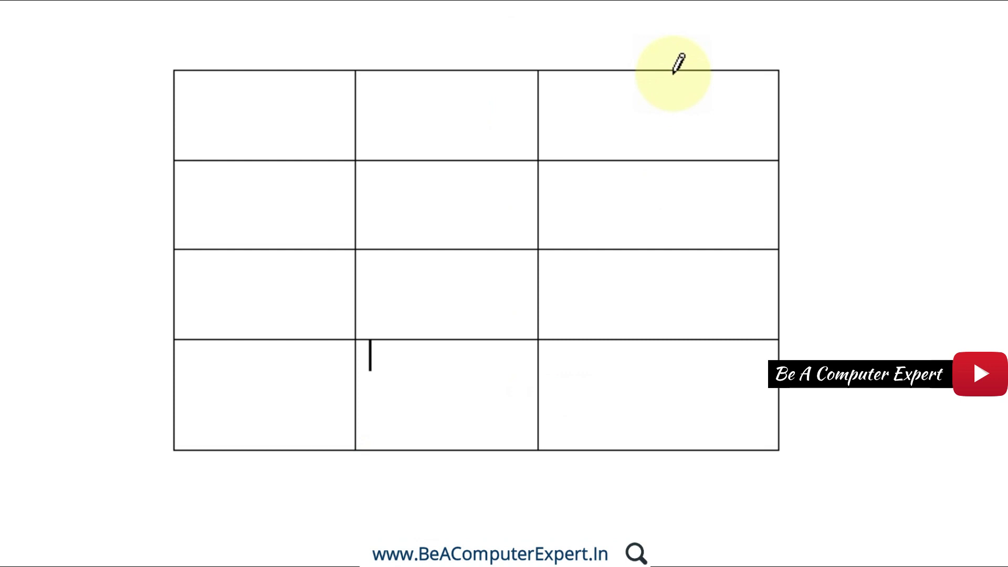
left_click_drag(672, 73, 681, 407)
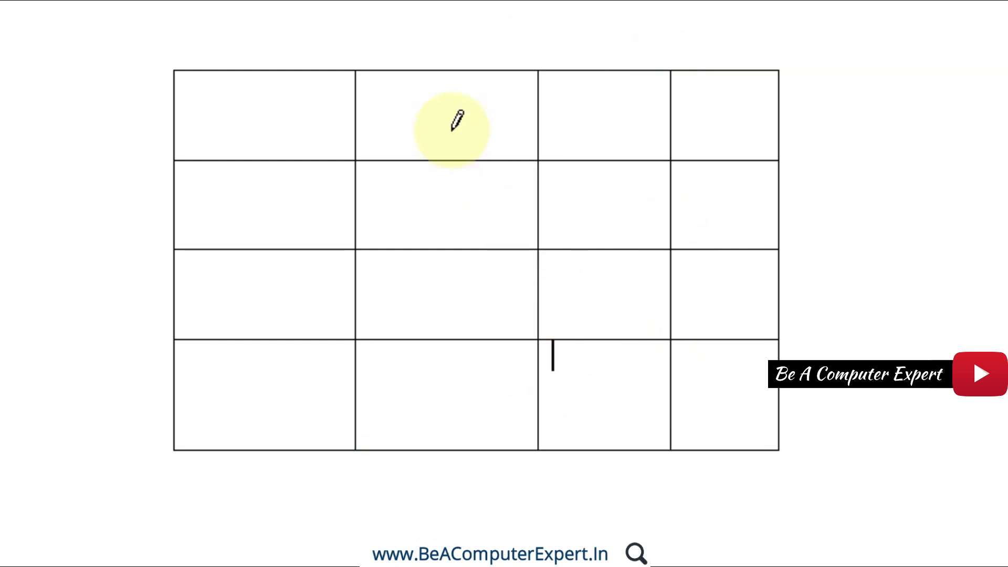
left_click_drag(442, 73, 450, 414)
left_click_drag(265, 71, 293, 409)
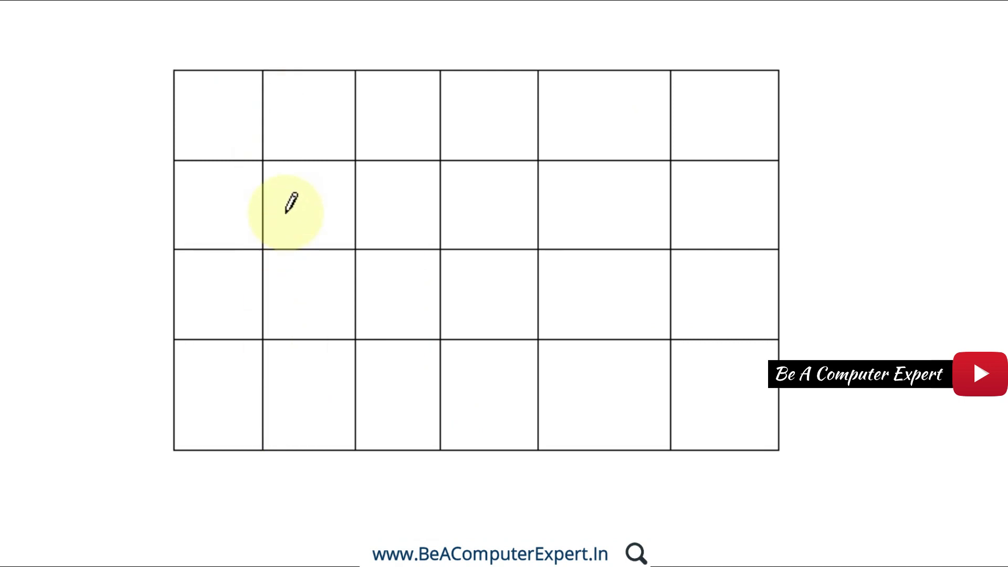
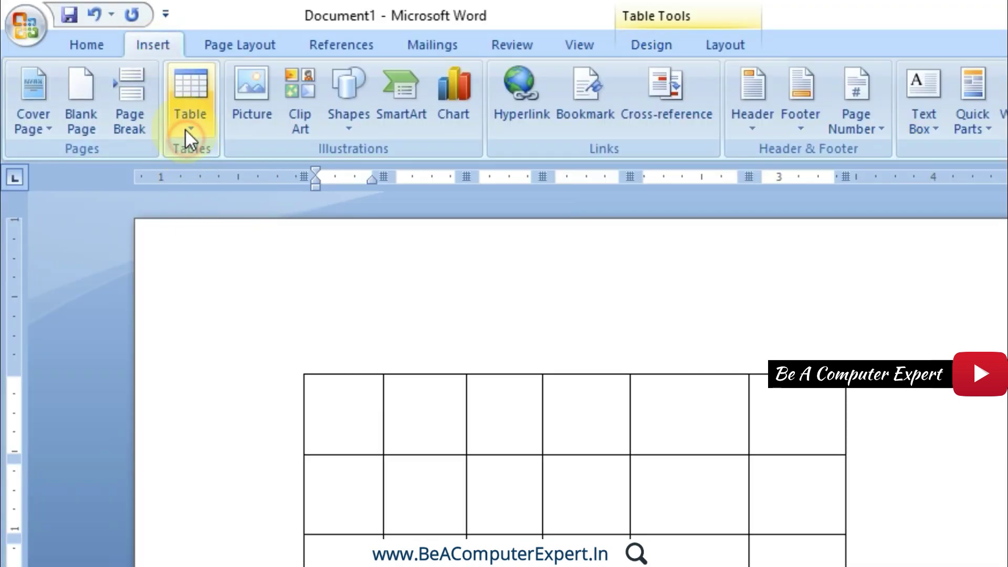
- Undo the hand-drawn table's column lines, leaving it as one column with two rows
left_click(185, 128)
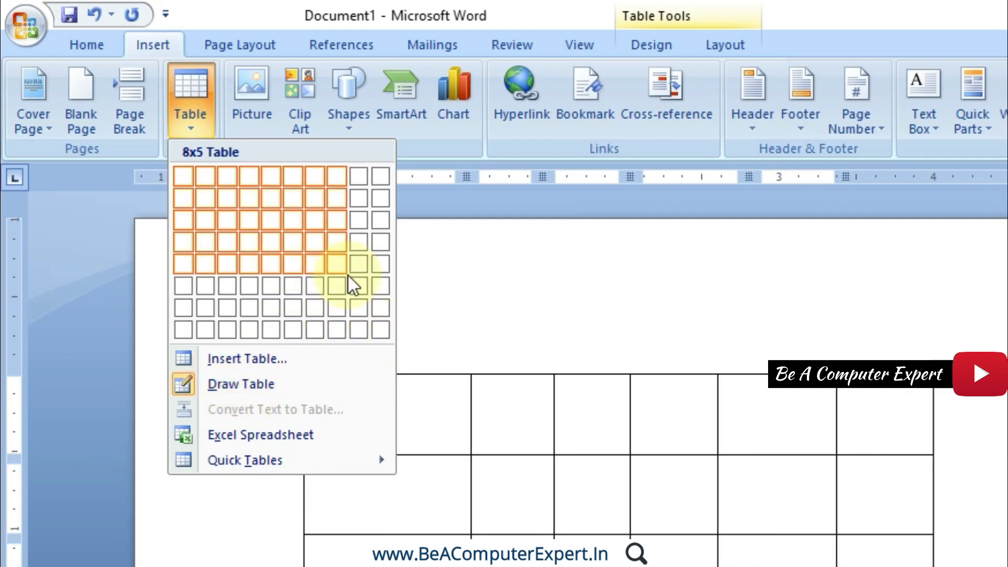
left_click(479, 440)
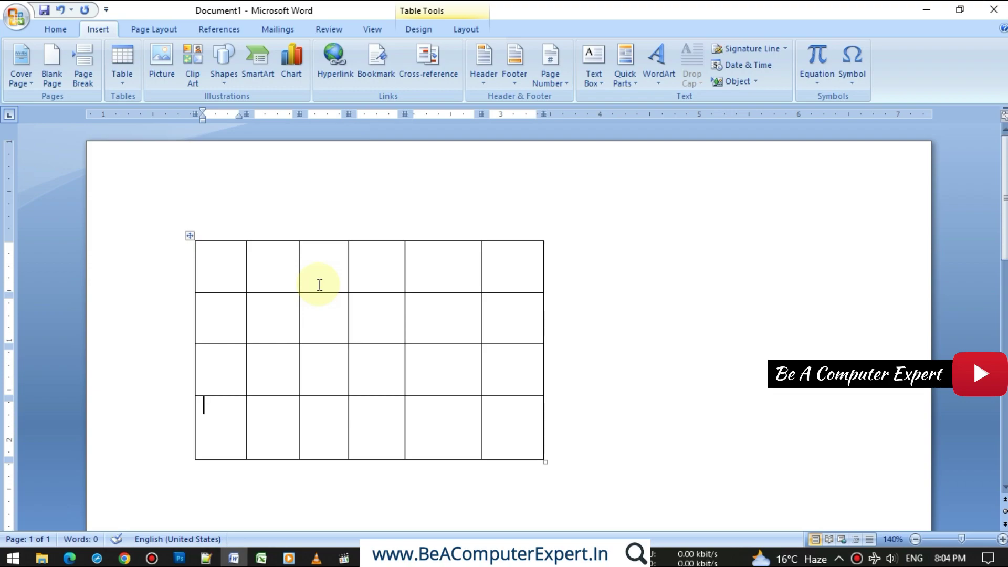
key("ctrl+z")
key("ctrl+z")
key("ctrl+z")
key("ctrl+z")
key("ctrl+z")
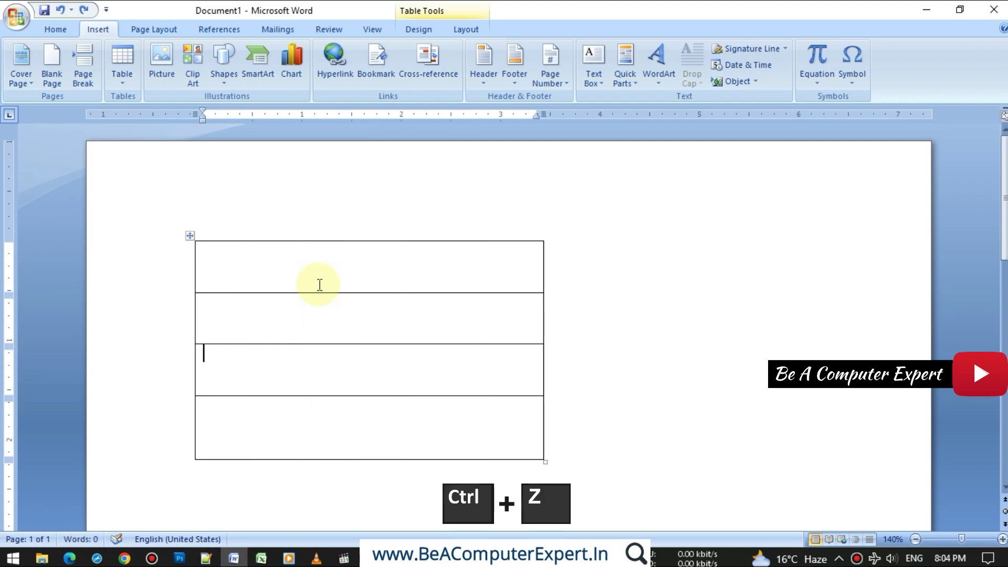
key("ctrl+z")
key("ctrl+z")
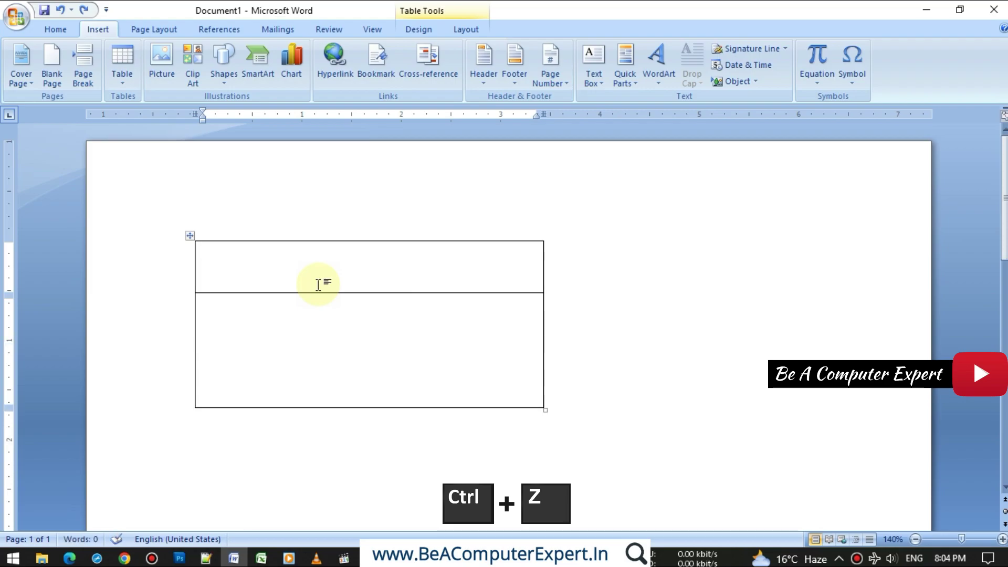
key("ctrl+z")
key("ctrl+z")
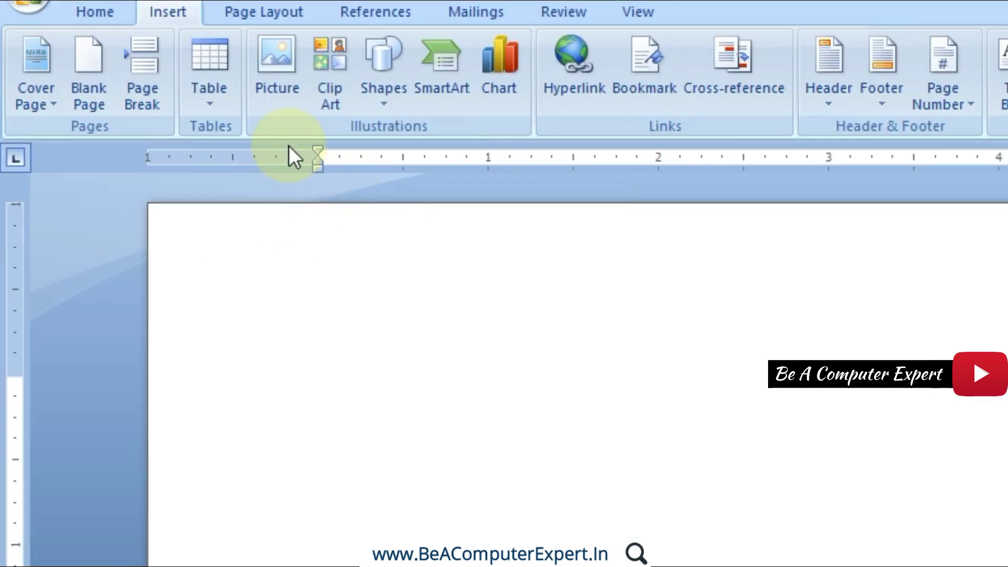
left_click(126, 83)
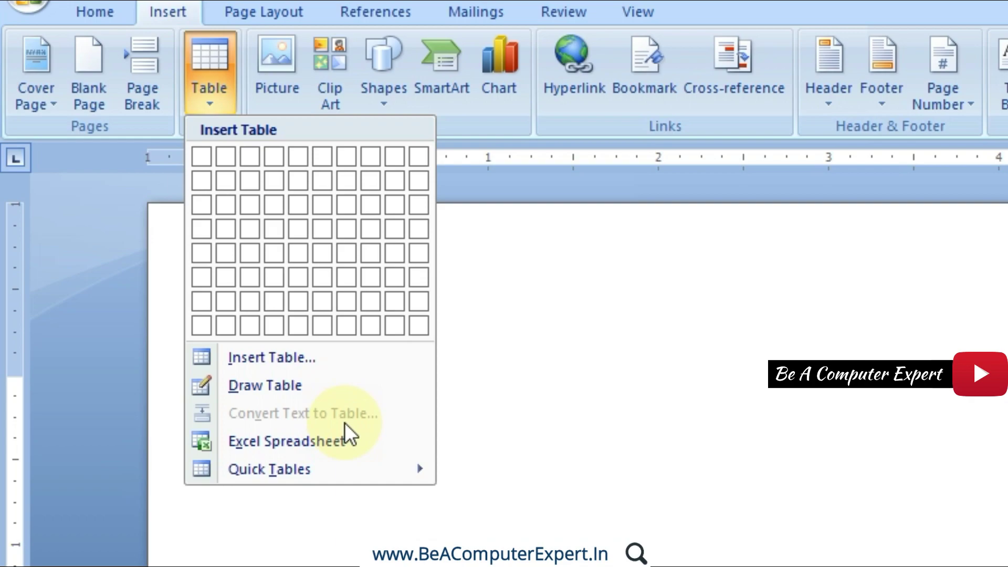
left_click(556, 379)
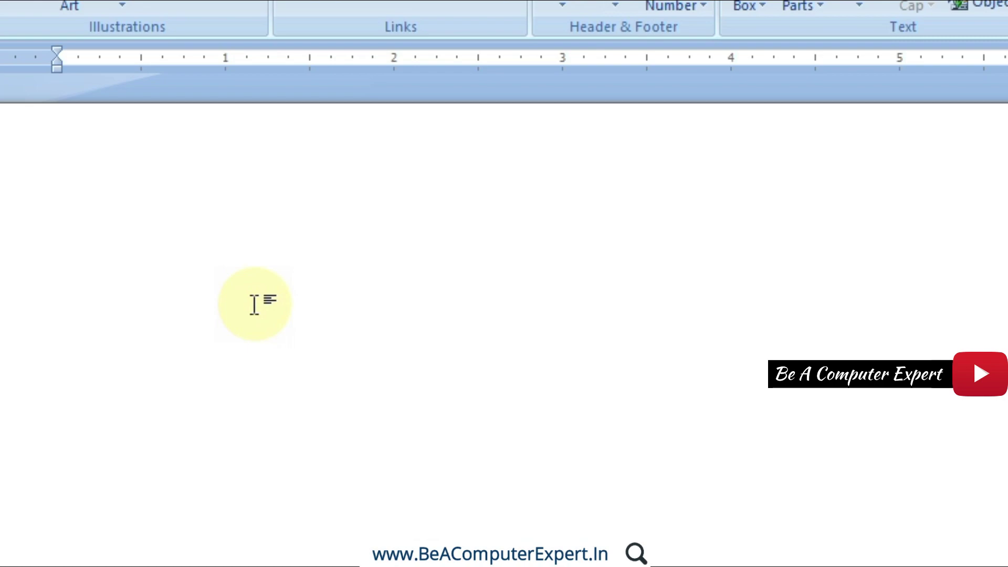
- Type the 'Name' heading followed by tab spacing to the next column
type("Name")
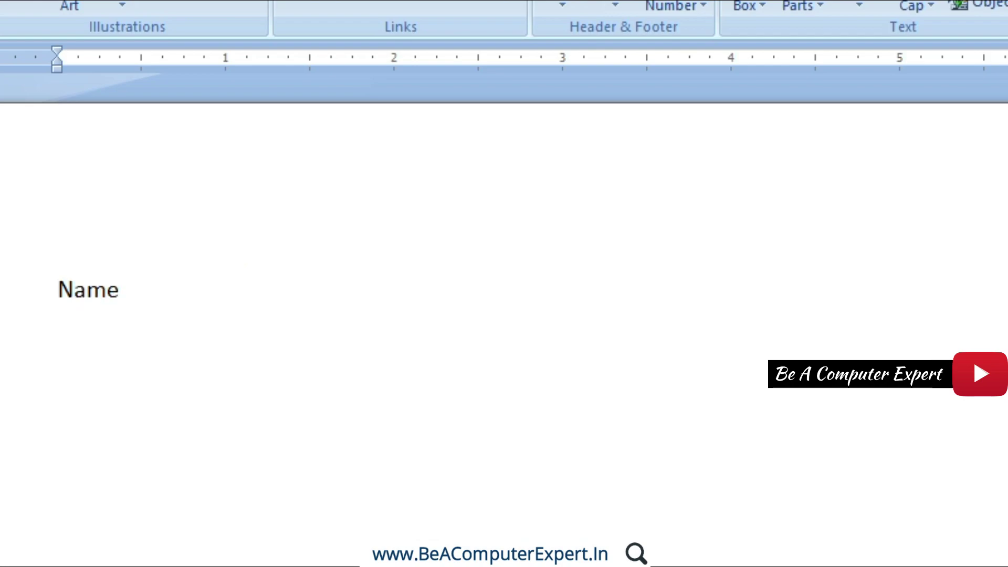
key("Tab")
key("Tab")
key("Tab")
key("BackSpace")
key("BackSpace")
key("BackSpace")
key("BackSpace")
key("BackSpace")
key("BackSpace")
key("BackSpace")
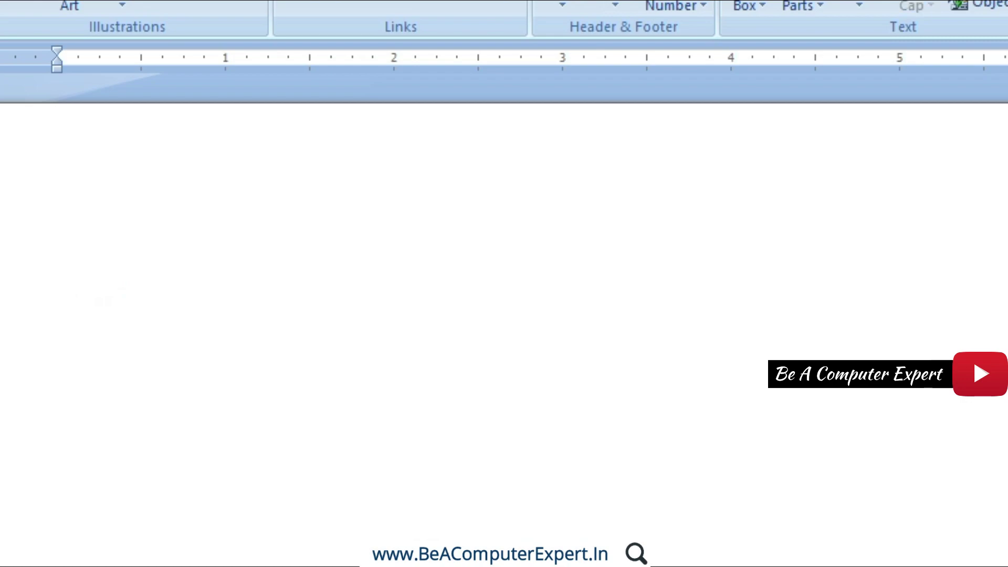
type("Name")
key("Tab")
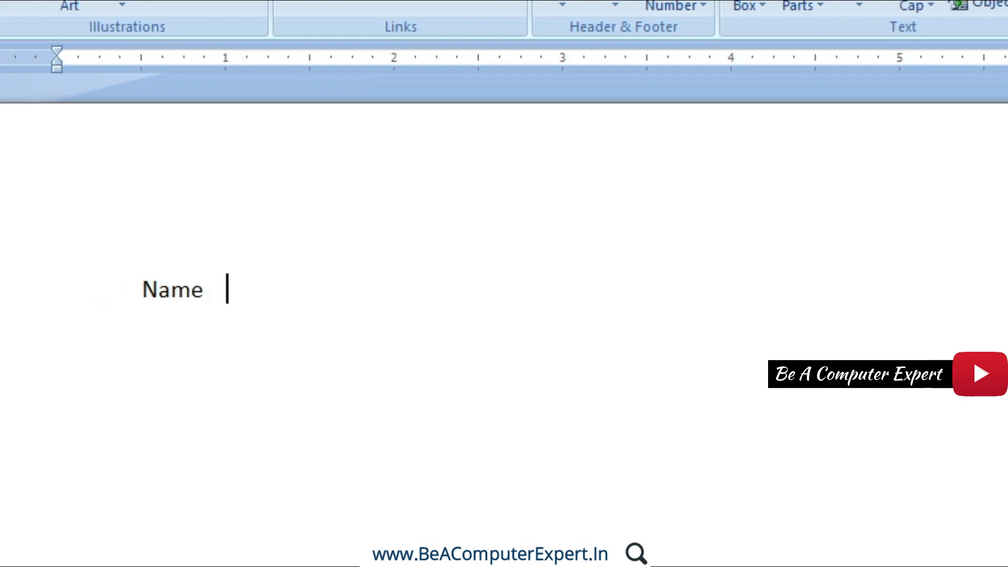
key("Tab")
- Add tab-separated 'Marks', 'Class' and 'Remarks' headings, then begin a new line
type("Marks")
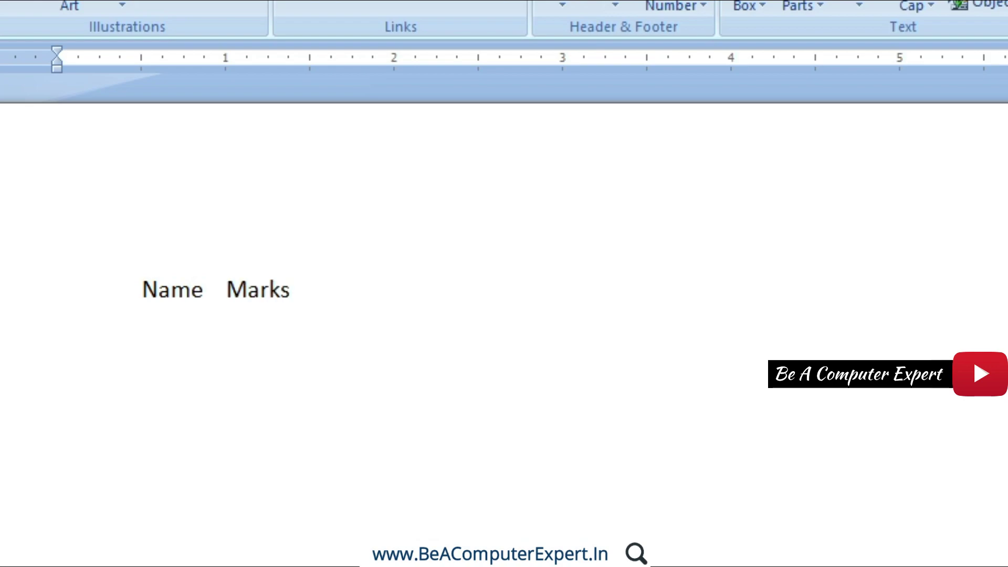
key("Tab")
type("Cl")
type("ass")
key("Tab")
type("R")
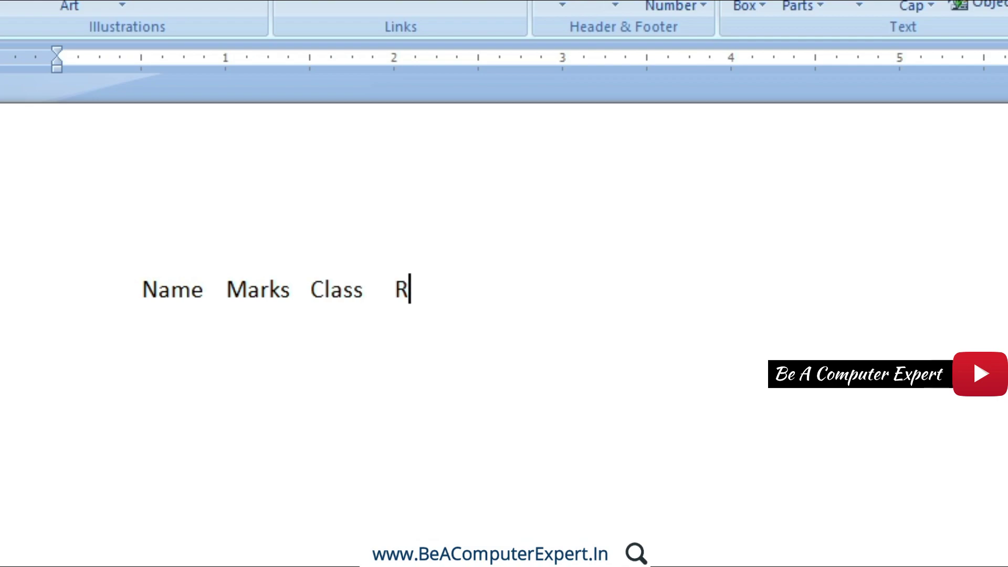
type("emark")
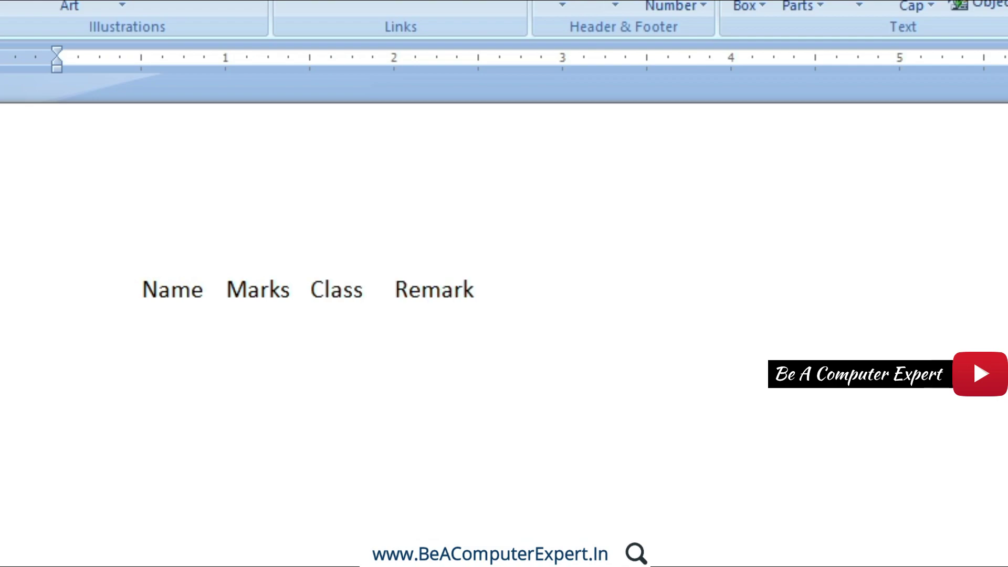
type("s")
key("Return")
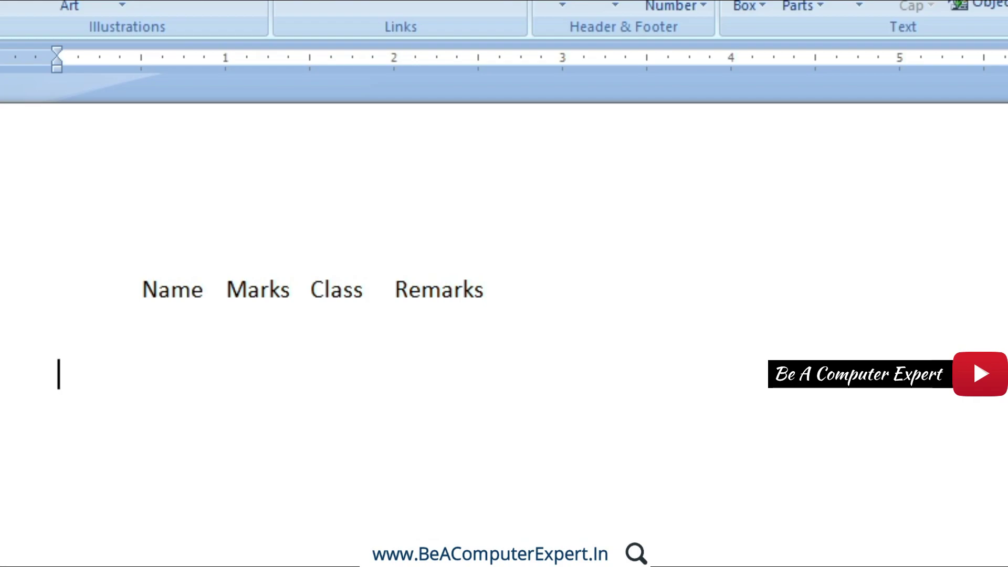
- Enter the first student's name and 56 marks under the headings
key("Tab")
type("Rame")
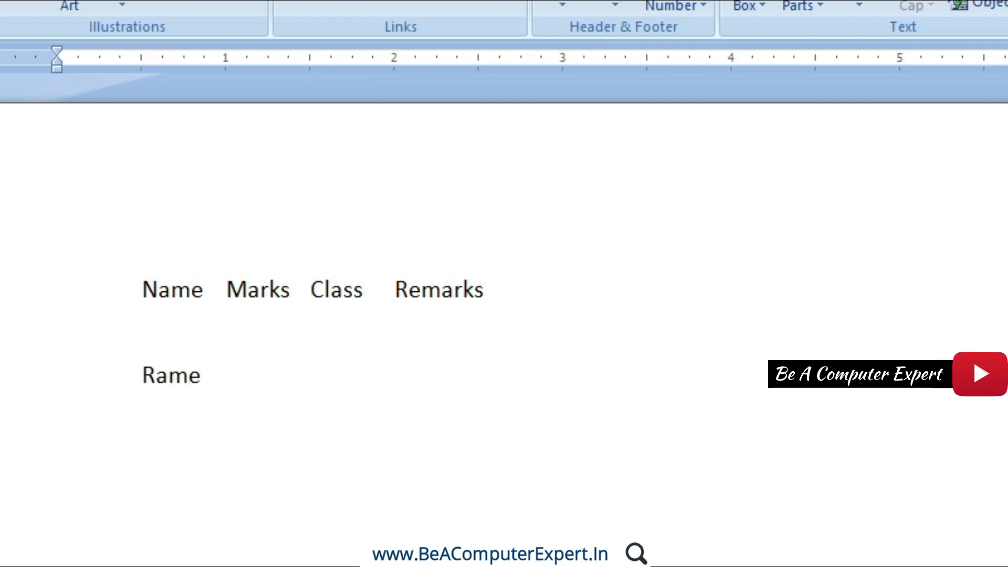
type("sg")
key("BackSpace")
type("h\t")
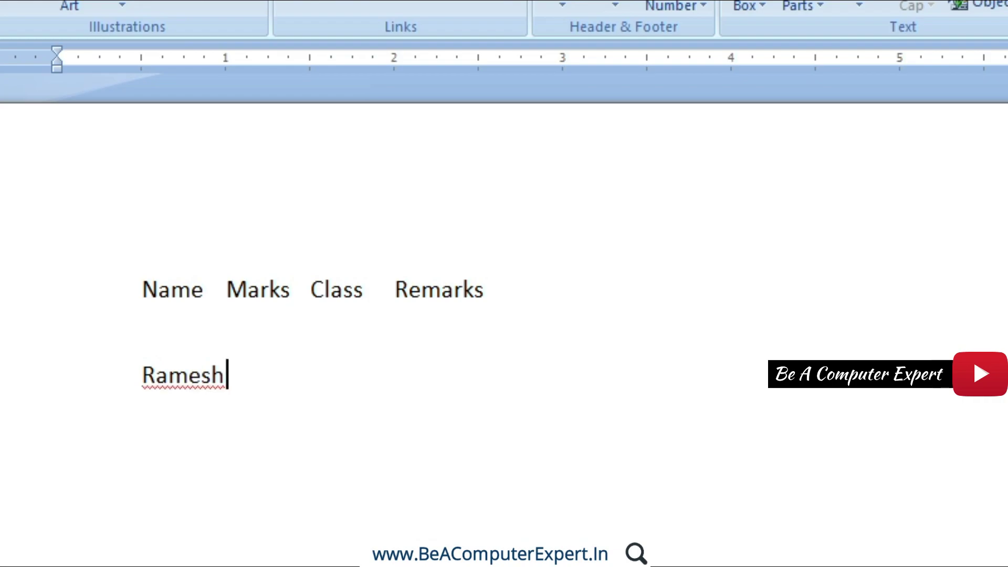
type("56")
key("Tab")
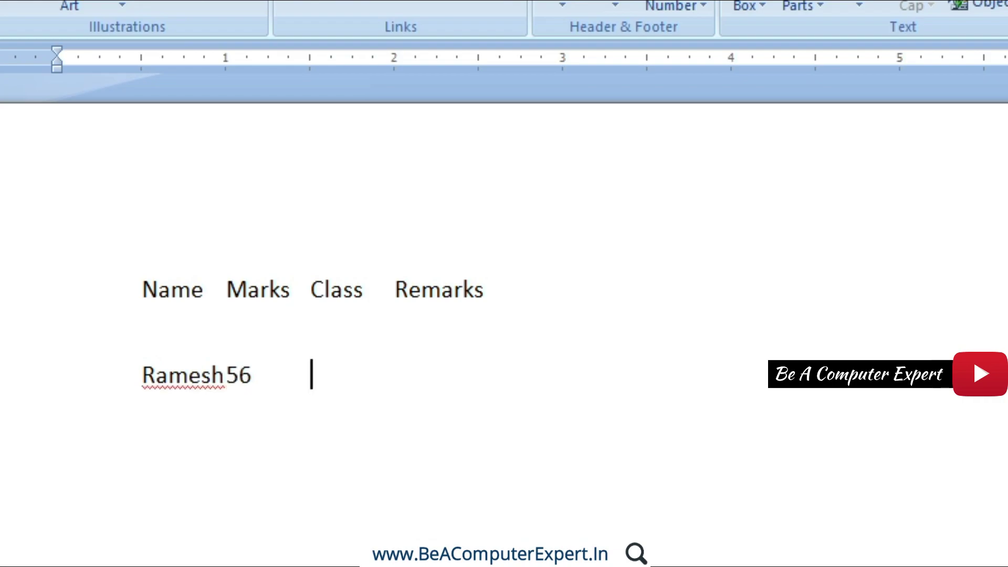
- Ignore the spelling flag on the name, then complete the row with 12th and ok
right_click(167, 378)
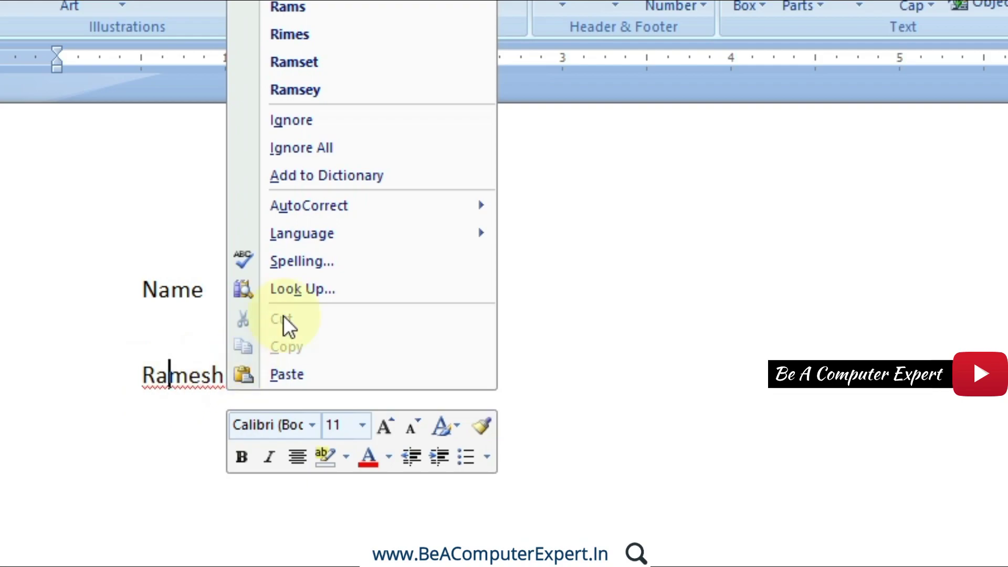
left_click(311, 151)
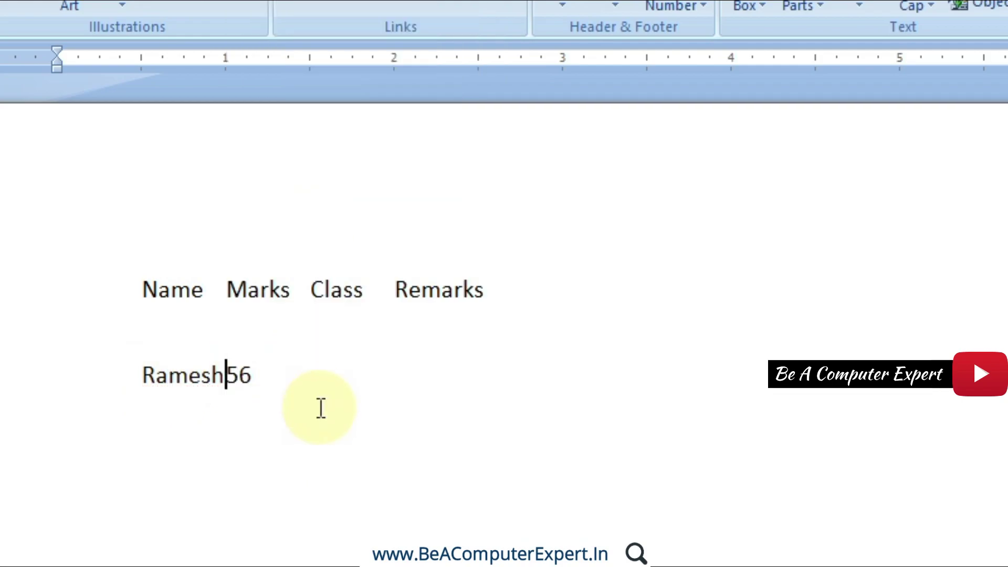
left_click(273, 375)
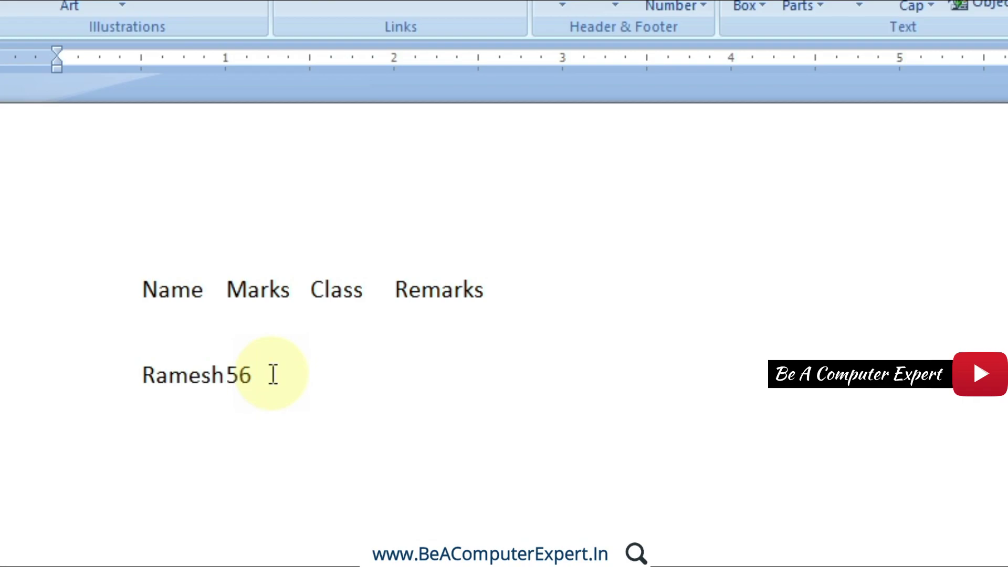
key("Tab")
type("12t")
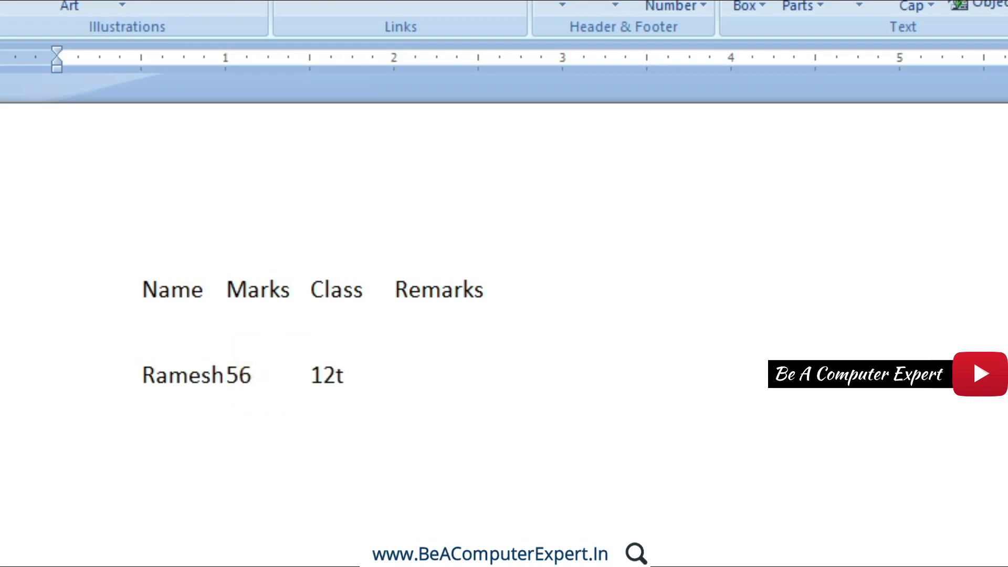
type("h ")
type("ok")
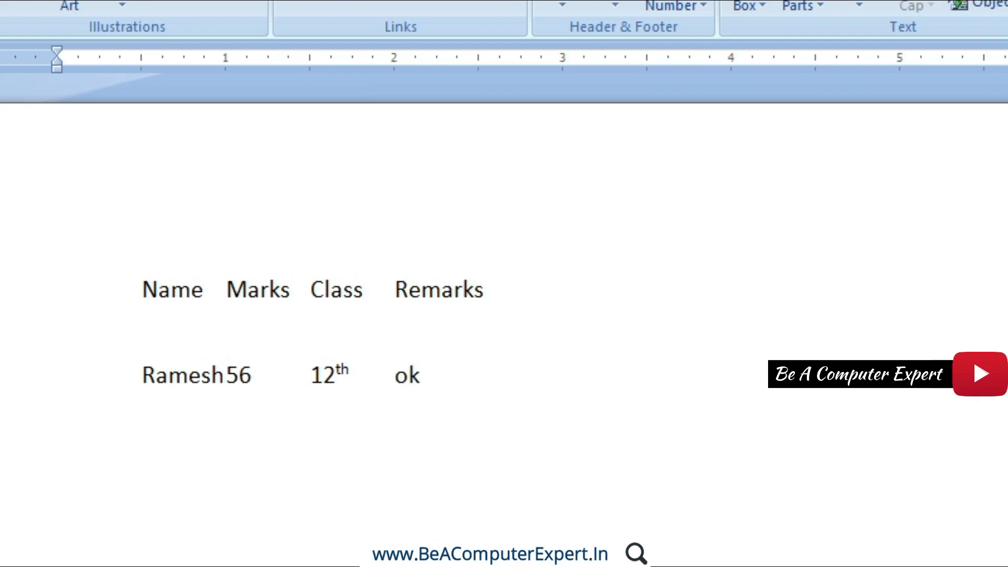
- Add a second student row with 67 marks, class 12th and remark ok
key("Return")
key("Return")
type("Ami")
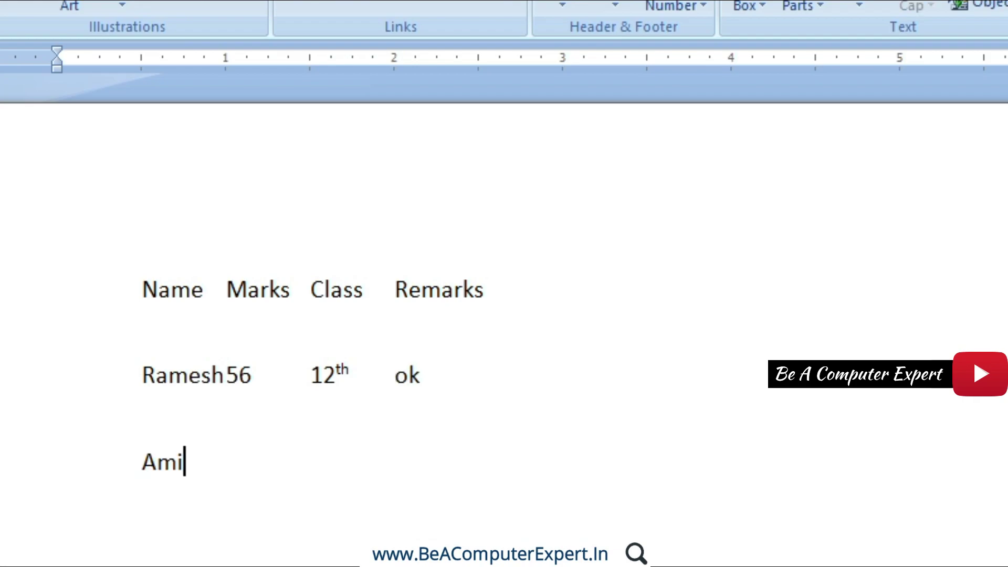
type("t")
key("Tab")
type("67")
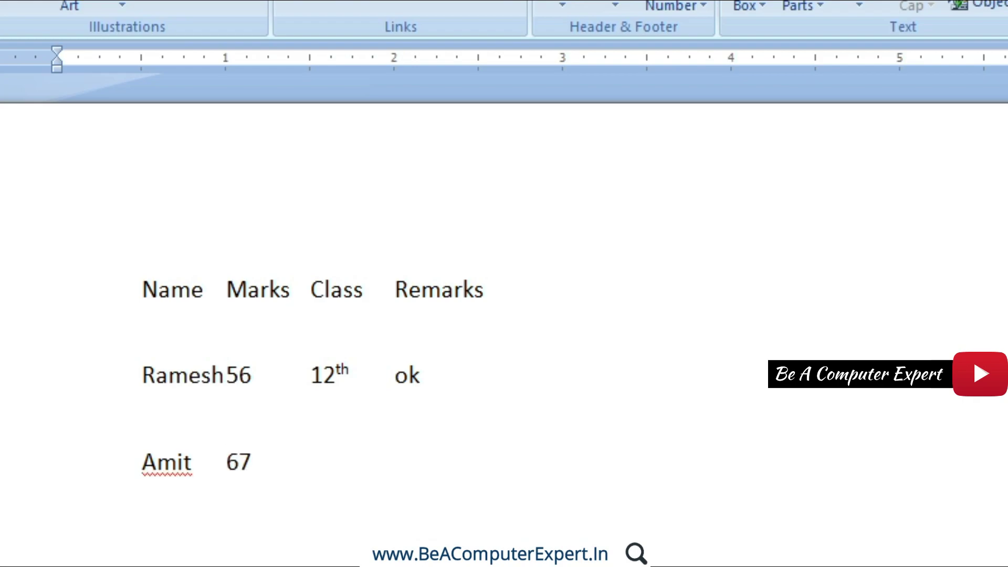
key("Tab")
type("1")
type("2th")
key("Tab")
type("o")
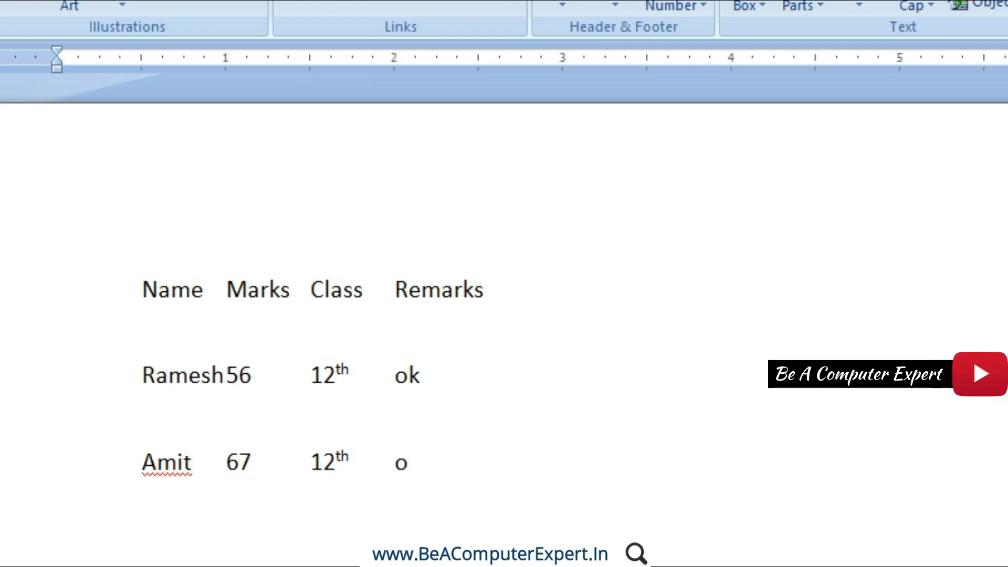
type("k")
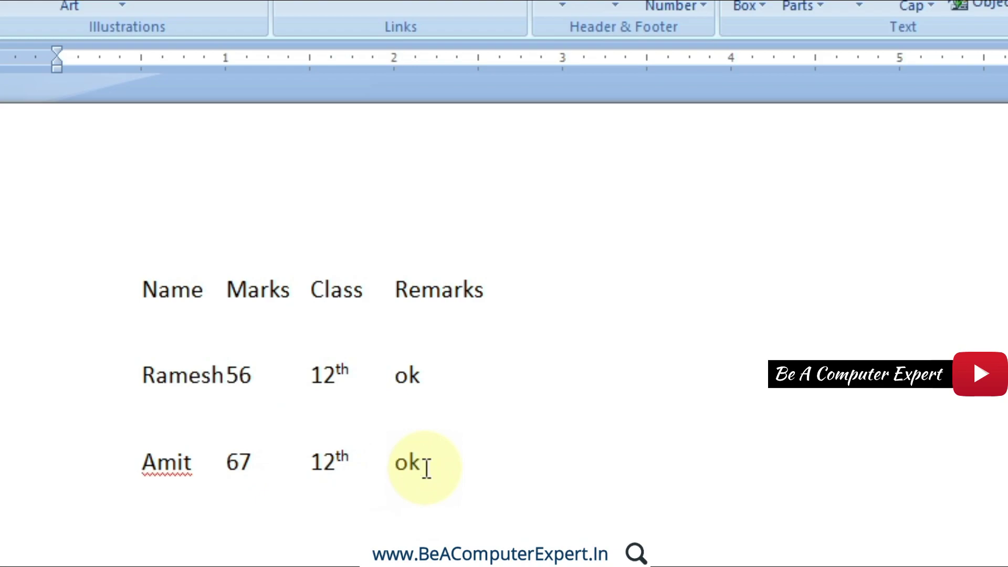
- Select all three lines and open Convert Text to Table, proposing 5 columns, 3 rows, tab-separated
mouse_move(444, 462)
left_mouse_down()
mouse_move(180, 378)
mouse_move(6, 302)
left_mouse_up()
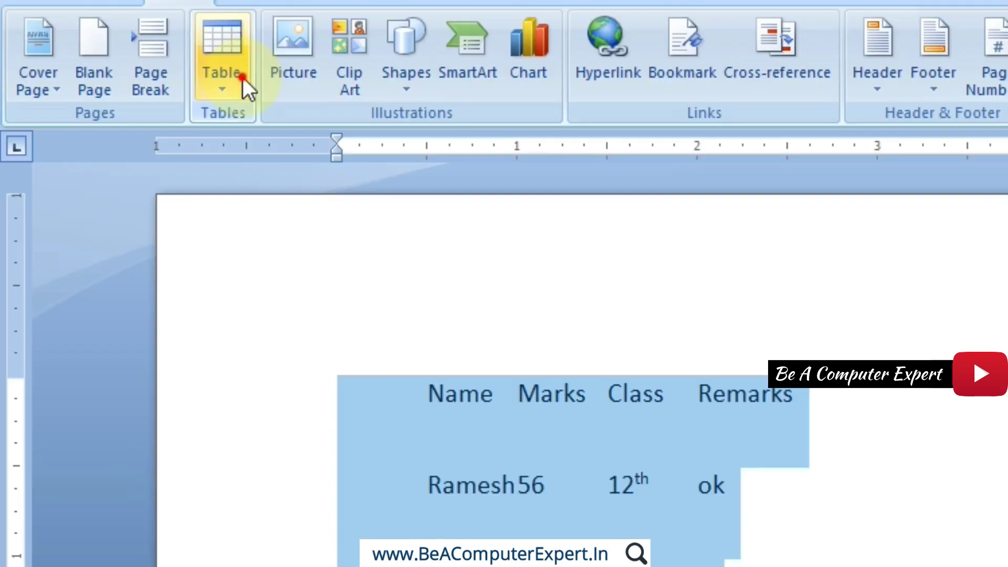
left_click(243, 78)
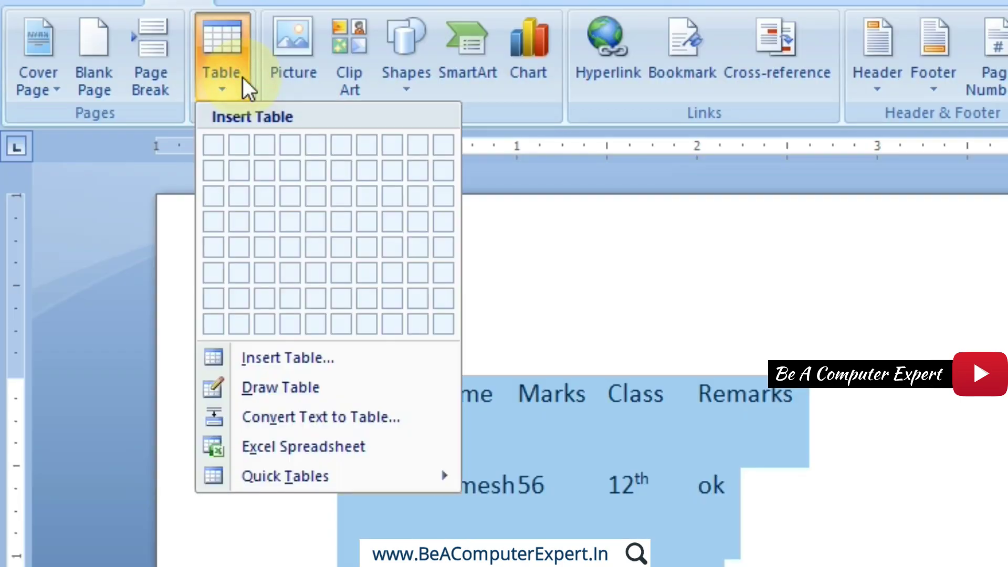
left_click(291, 418)
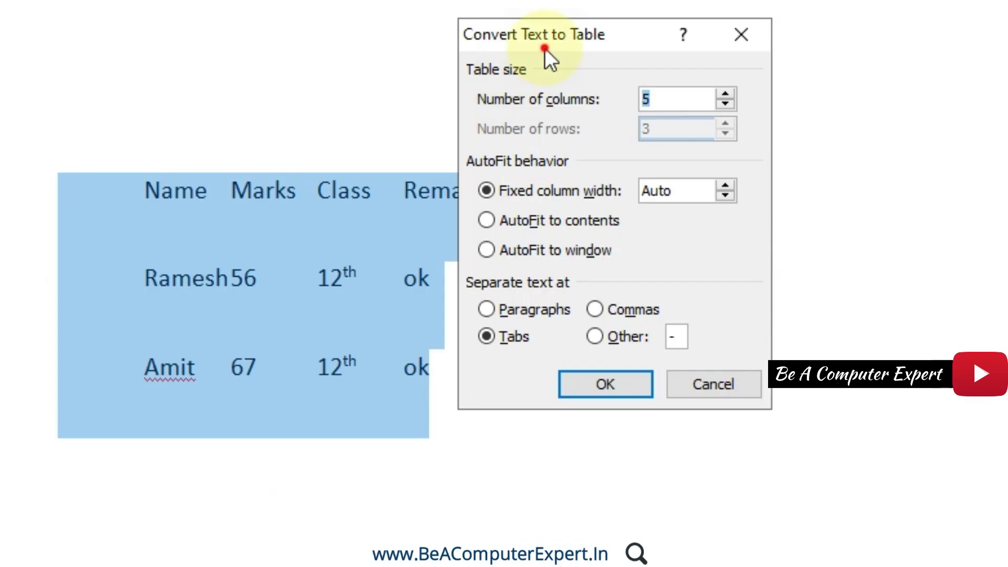
left_click_drag(544, 48, 415, 56)
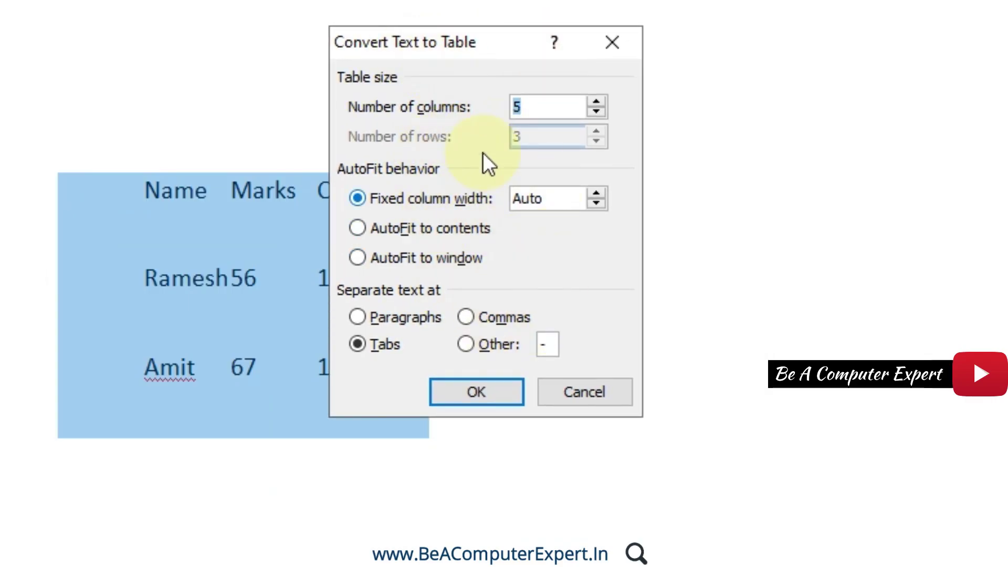
left_click_drag(454, 57, 593, 49)
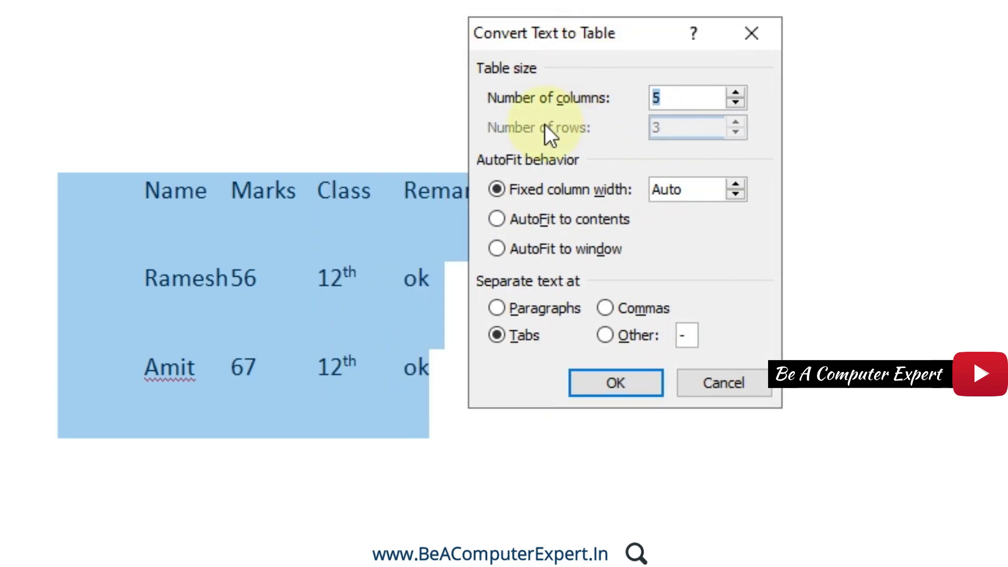
left_click(671, 101)
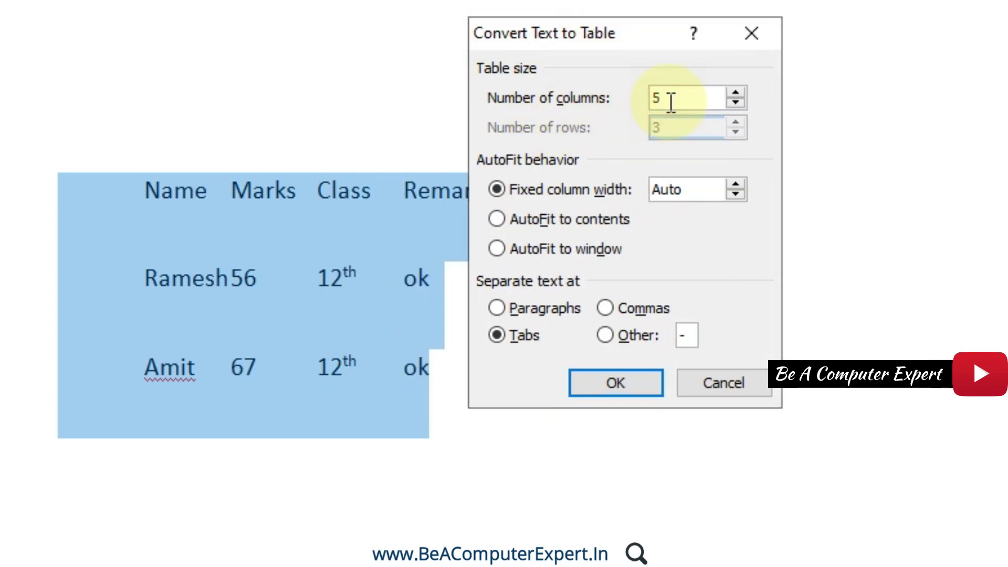
left_click_drag(576, 37, 636, 37)
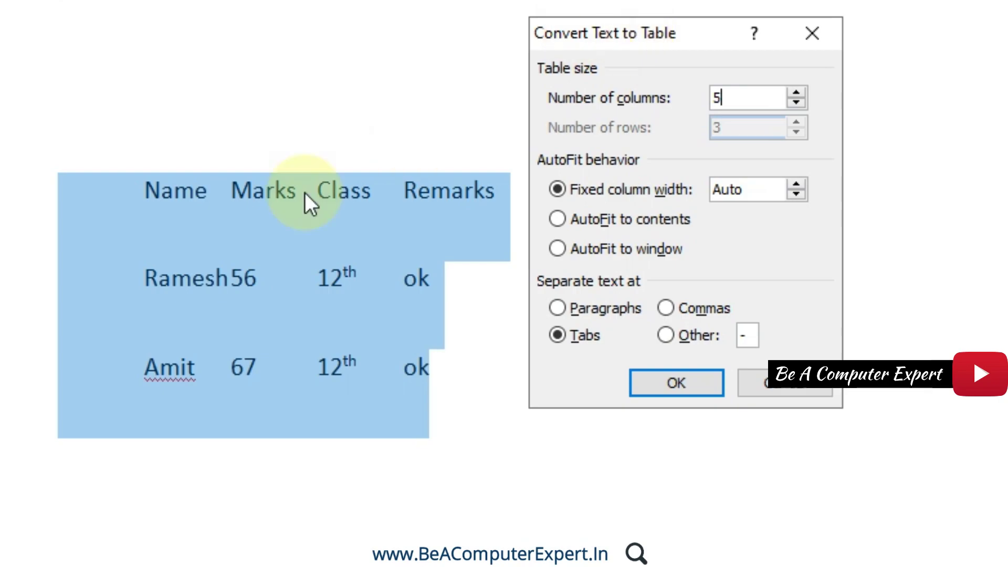
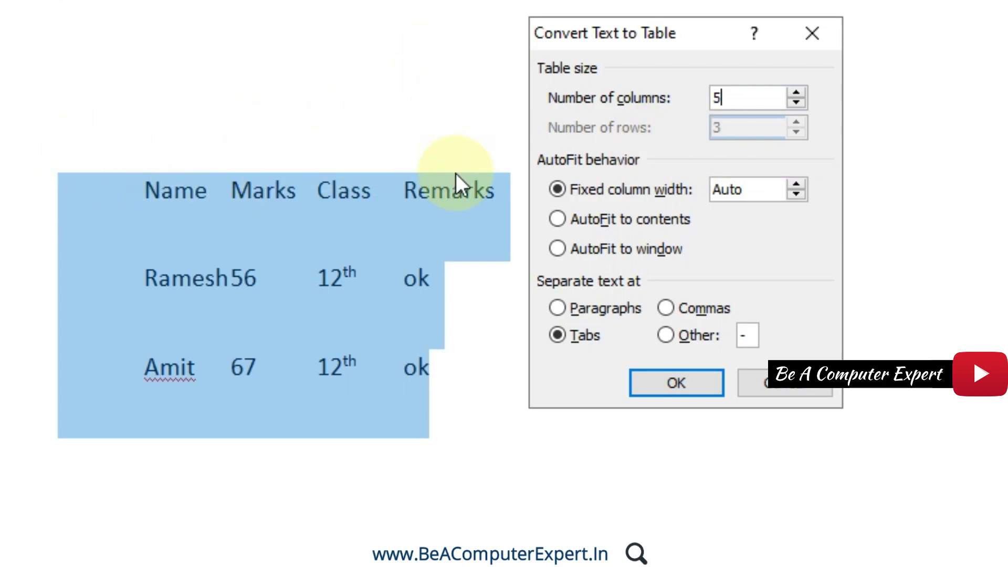
- Convert the tab-separated list into a 5-column table, separating text at tabs
left_click(748, 100)
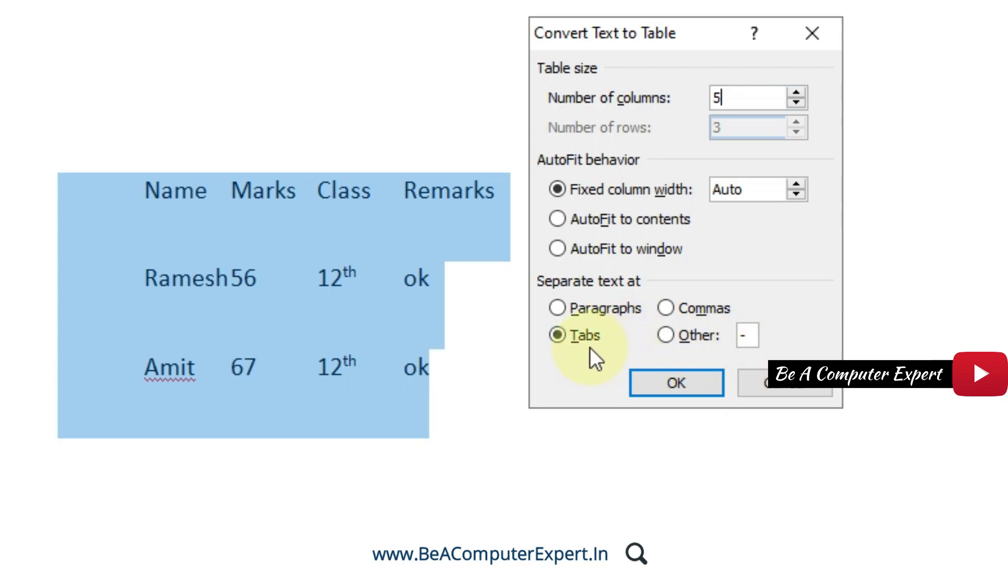
left_click(654, 379)
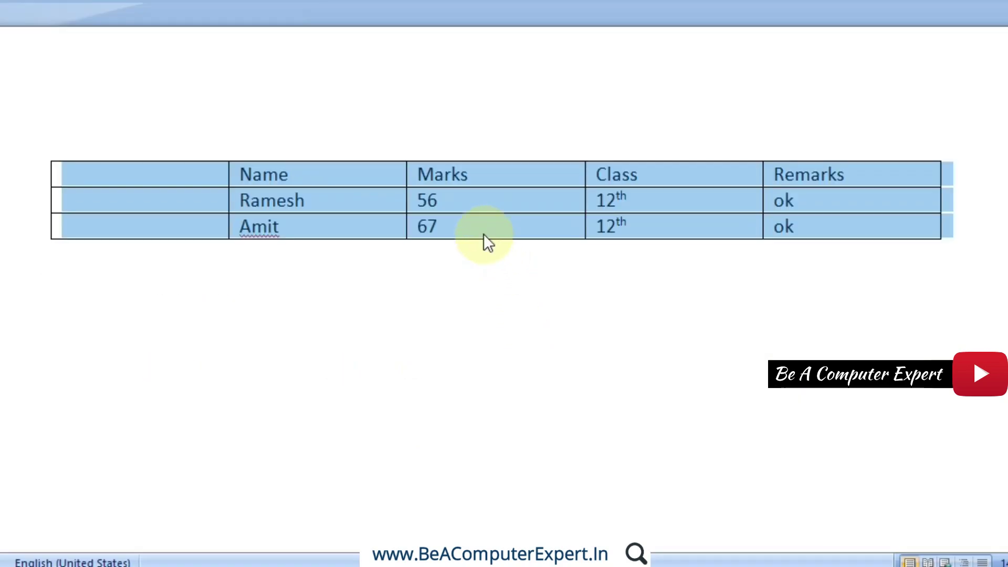
- Delete the empty first column so the four columns run Name, Marks, Class, Remarks
left_click(463, 205)
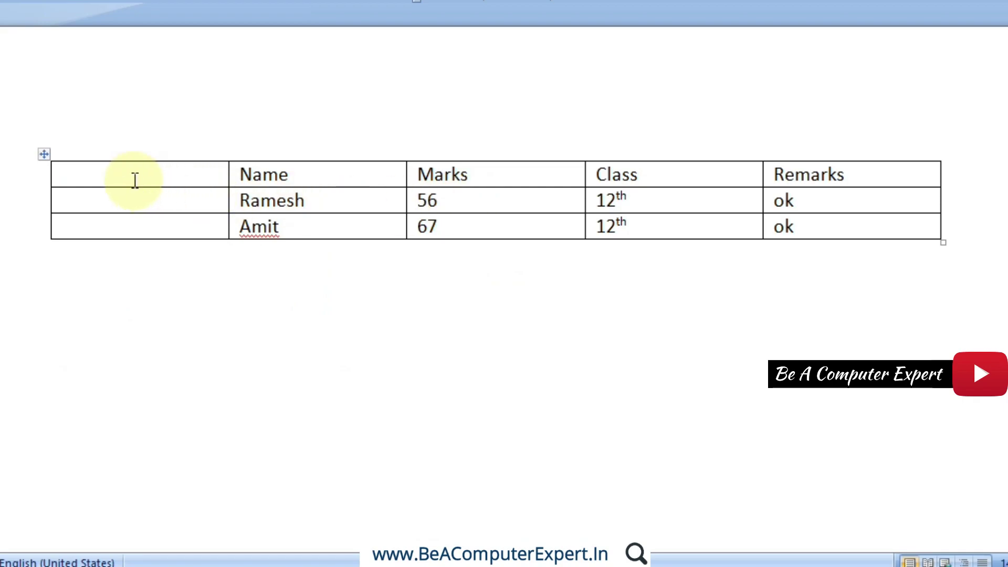
left_click(121, 174)
left_click(117, 199)
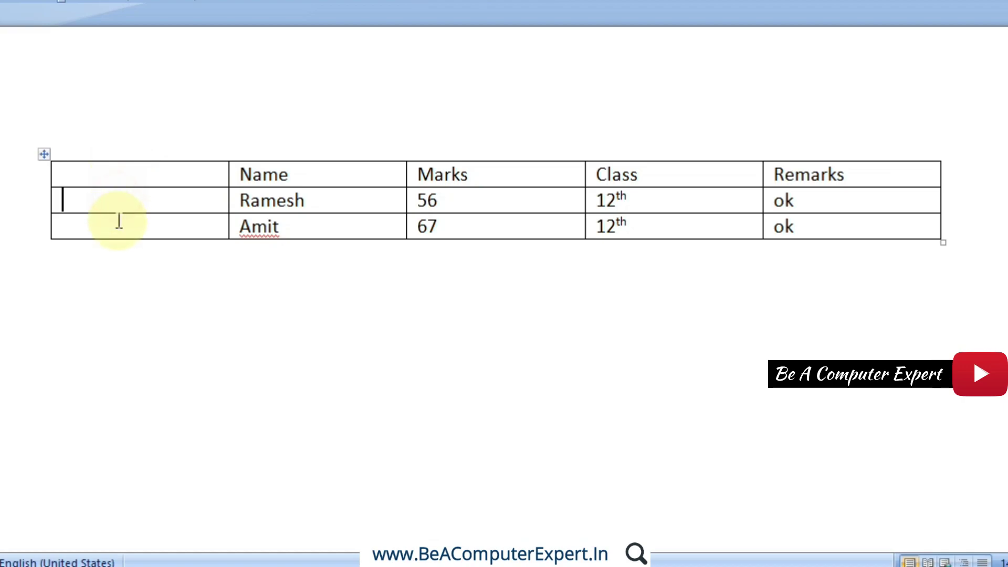
left_click(117, 221)
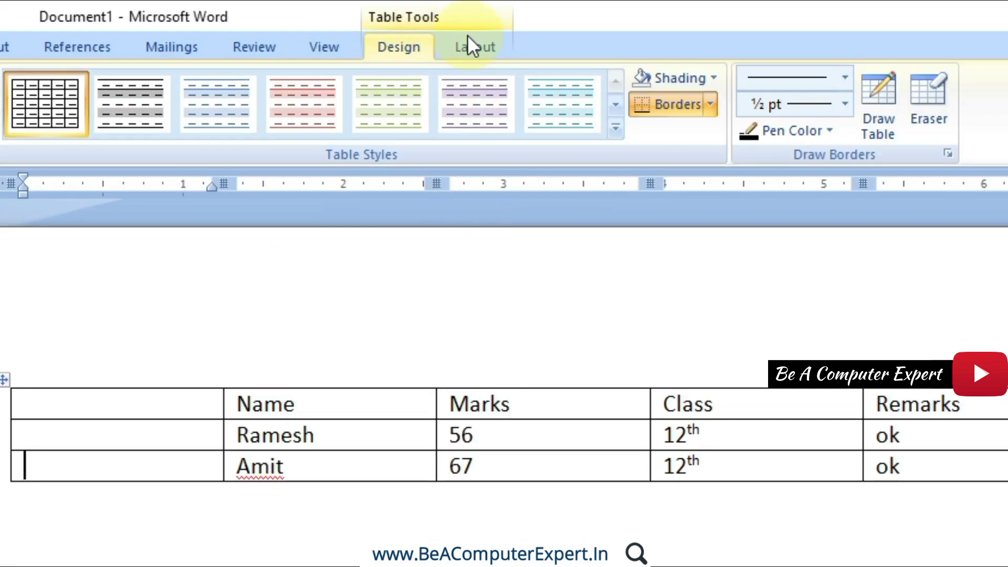
left_click(480, 46)
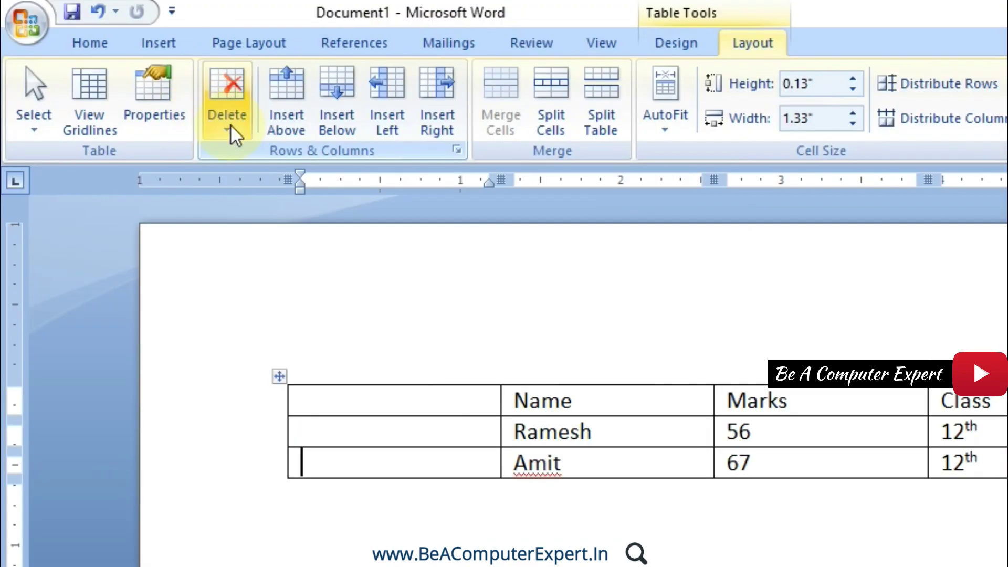
left_click(232, 125)
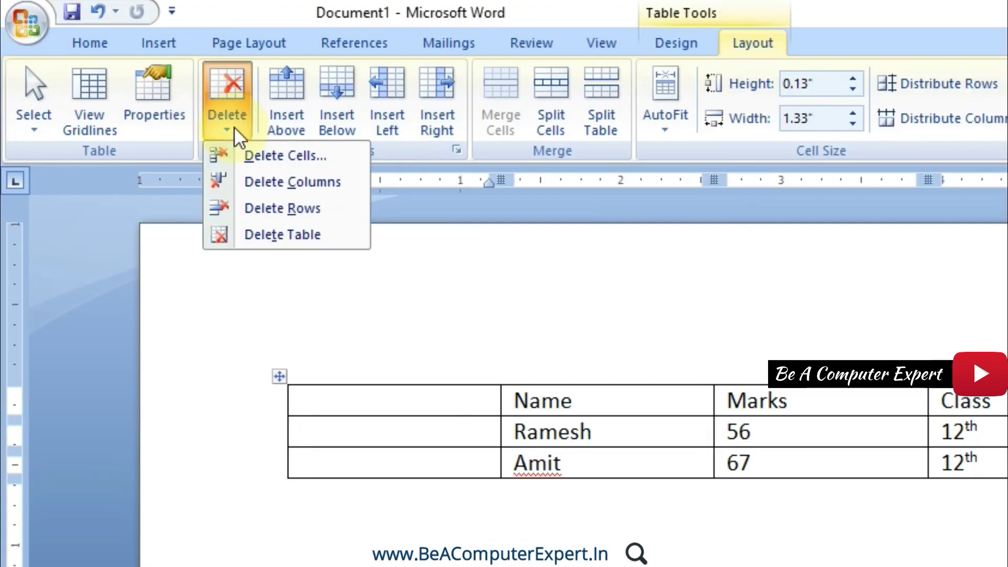
left_click(260, 182)
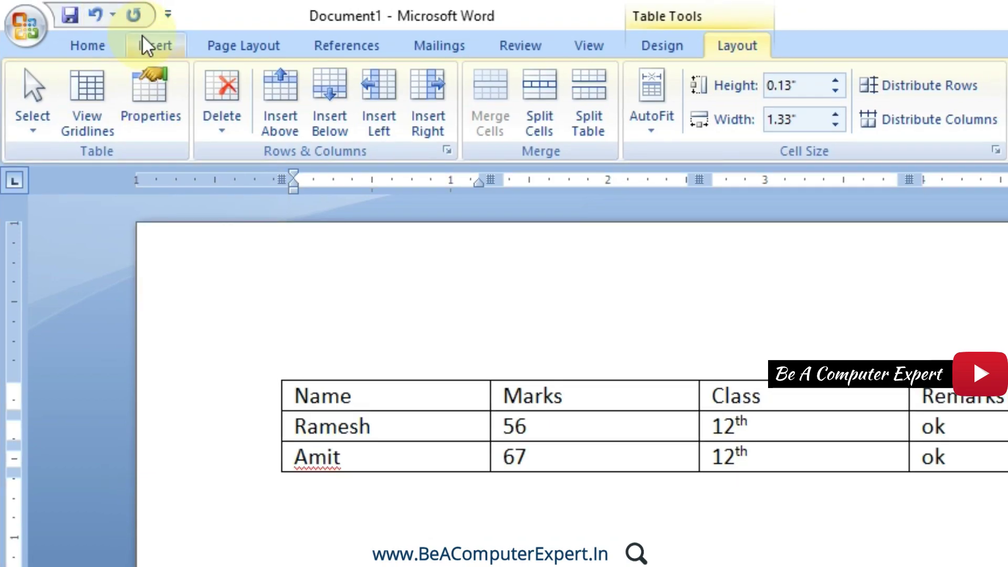
- Undo the table conversion back to a blank page, then bring up the Insert Table menu
left_click(144, 43)
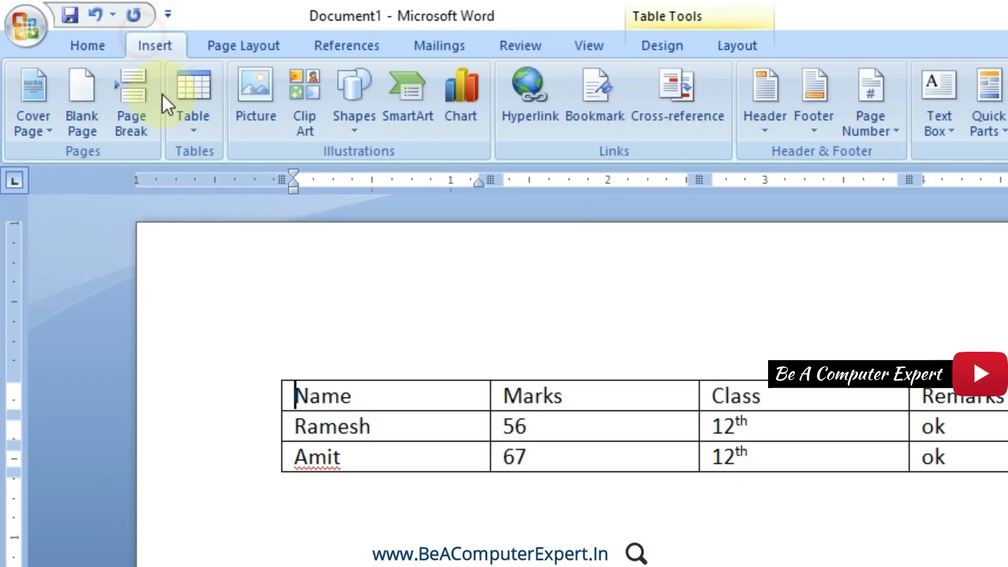
left_click(189, 128)
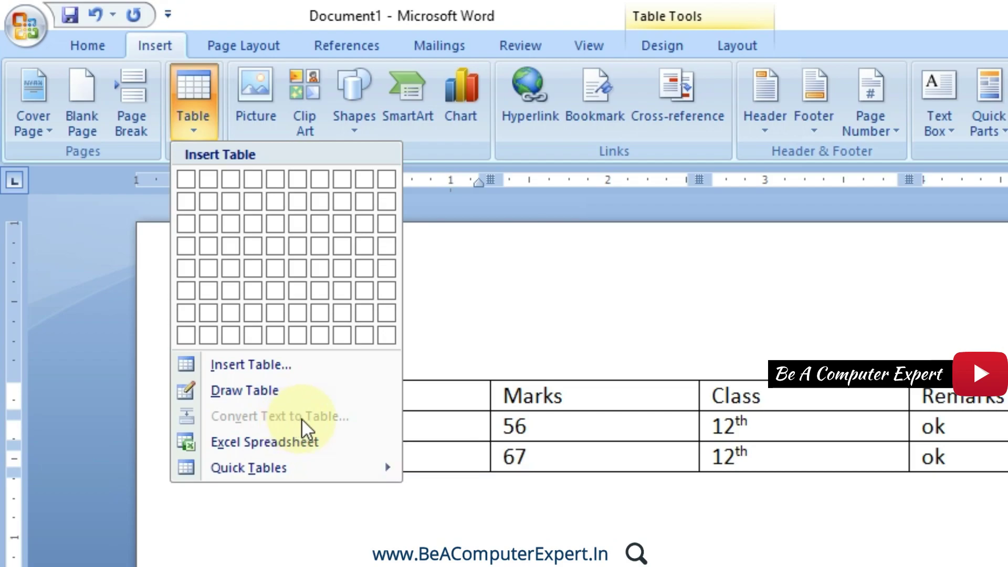
left_click(434, 405)
key("ctrl+z")
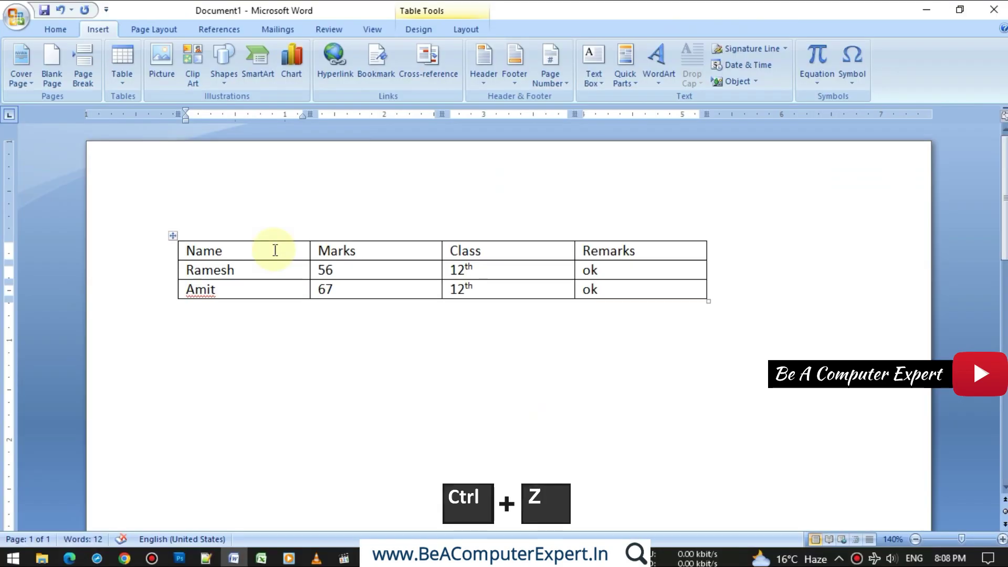
key("ctrl+z")
key("ctrl+z")
key("ctrl+z")
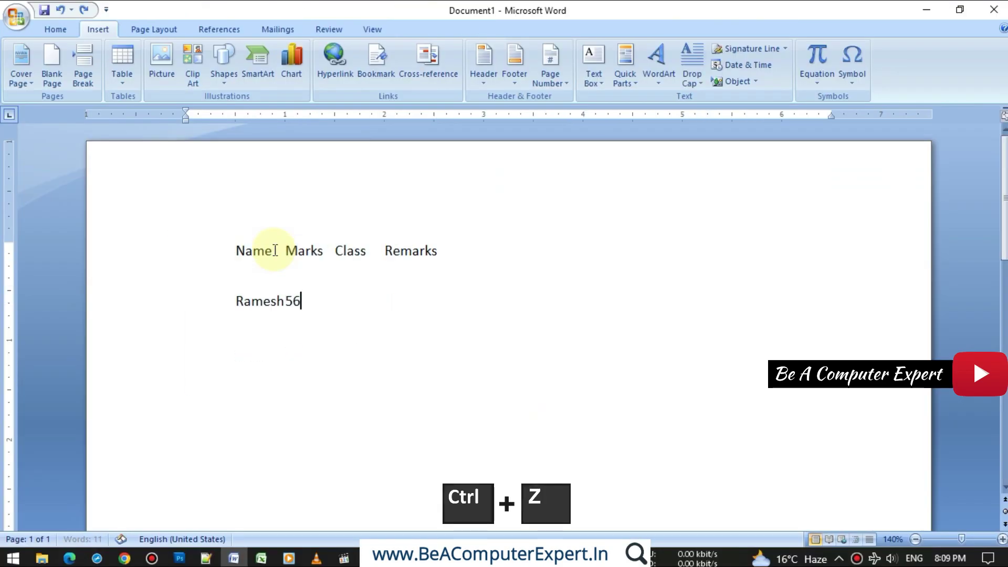
key("ctrl+z")
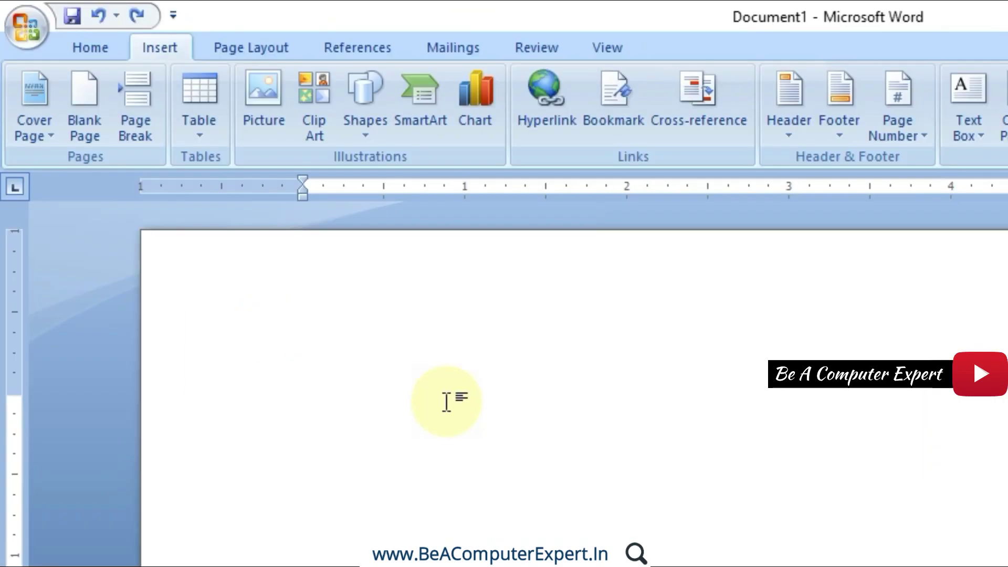
left_click(194, 127)
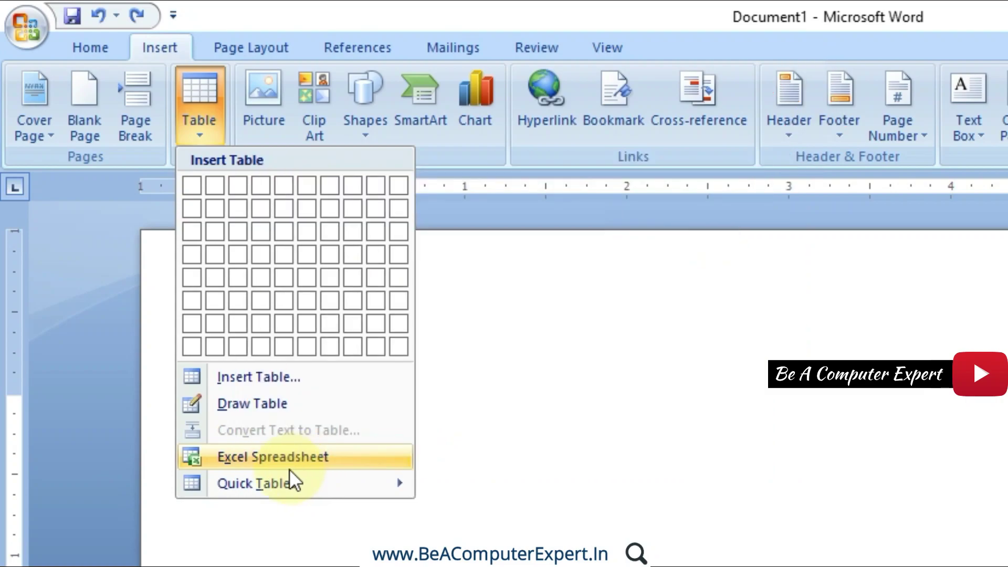
- Embed an Excel spreadsheet and enter 'Sr. No.' as the heading in cell A1
left_click(278, 457)
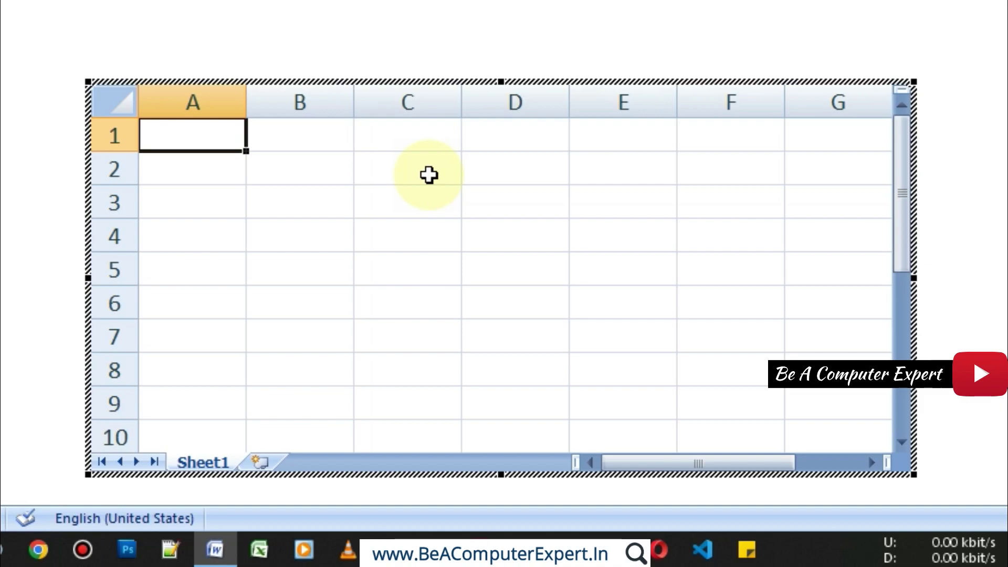
type("S")
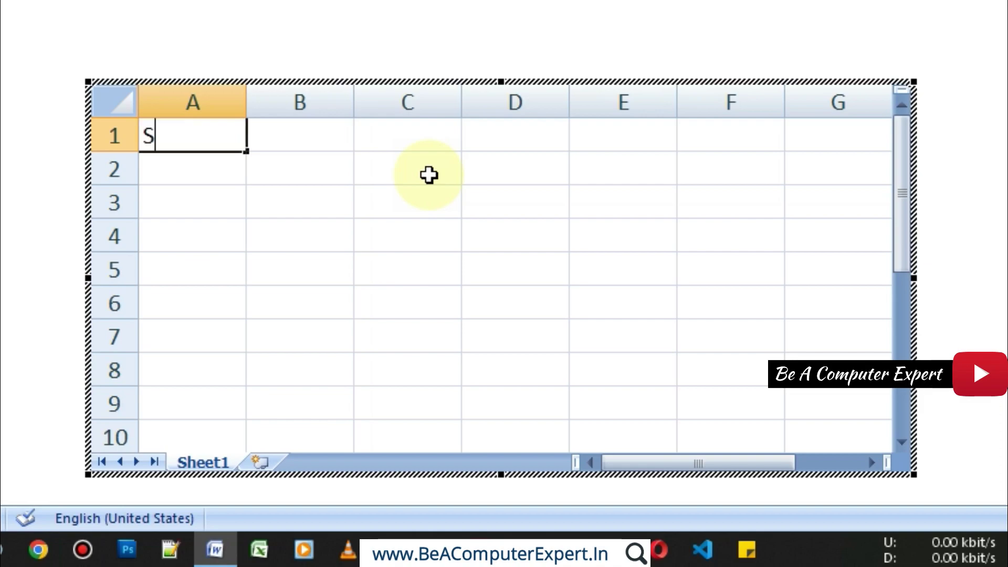
type("r. N")
type("o.")
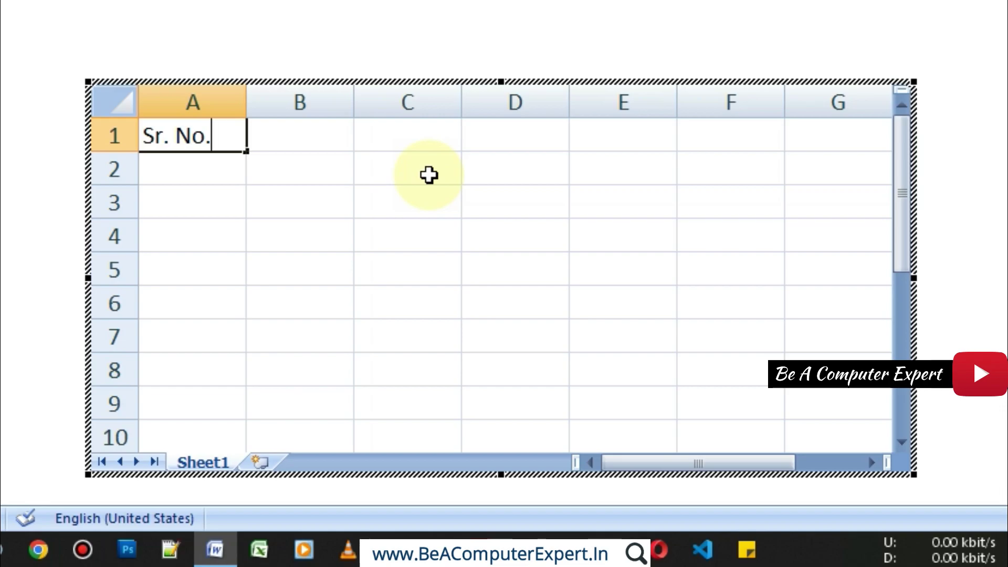
key("Return")
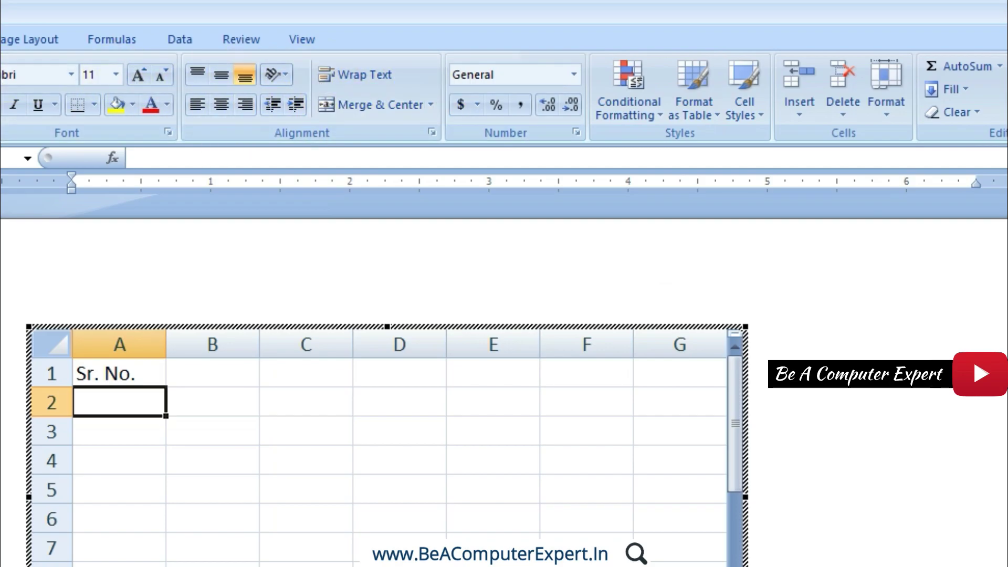
- Enter 1 and 2 in A2:A3 and fill the series down to 6 in A7
left_click(49, 31)
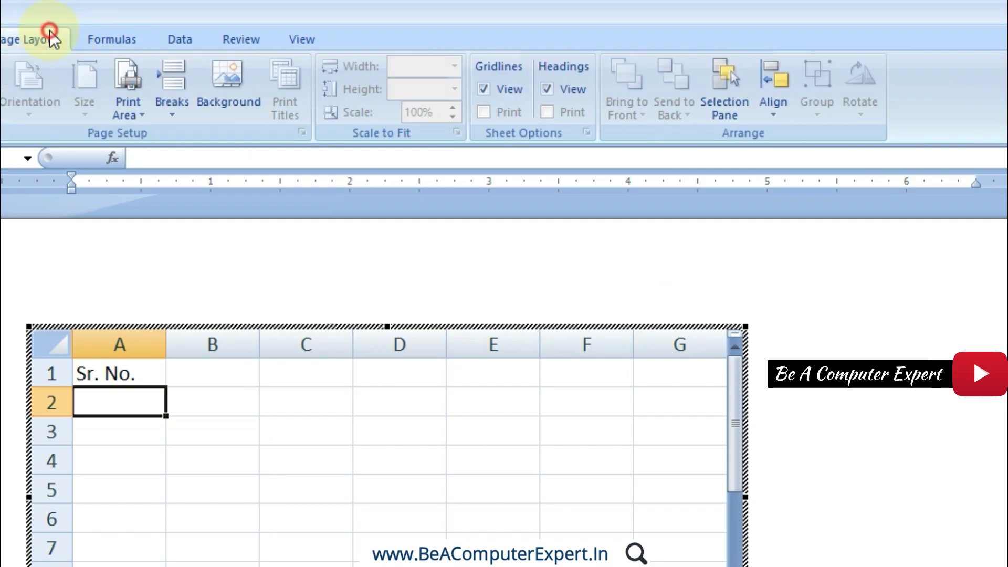
left_click(116, 38)
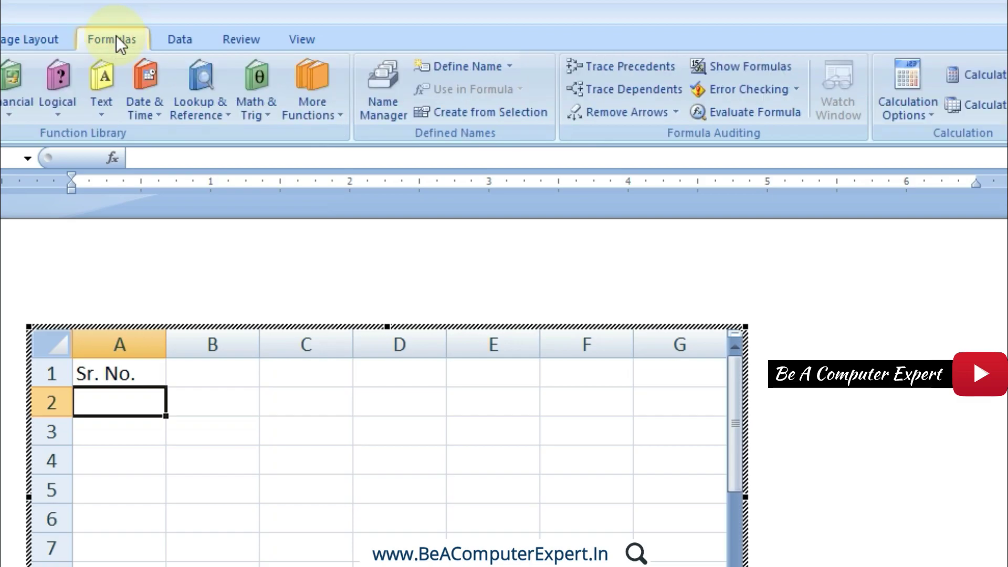
left_click(3, 39)
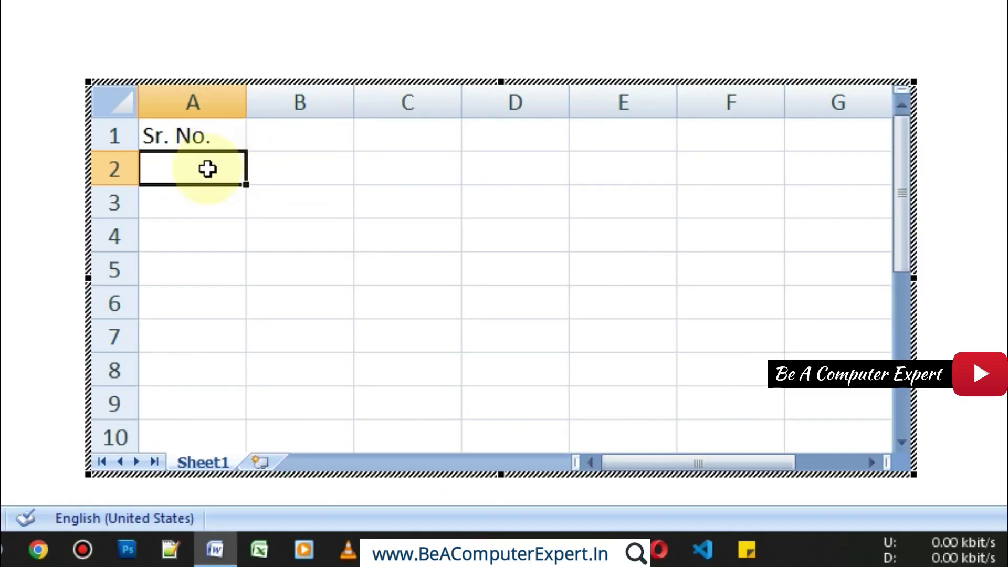
left_click(207, 168)
type("1")
key("Return")
type("2")
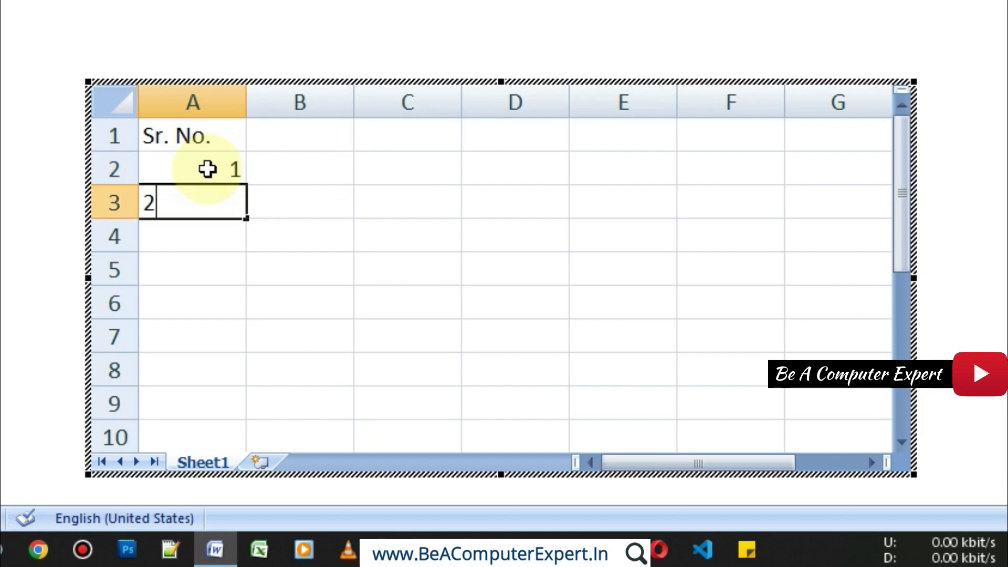
key("Return")
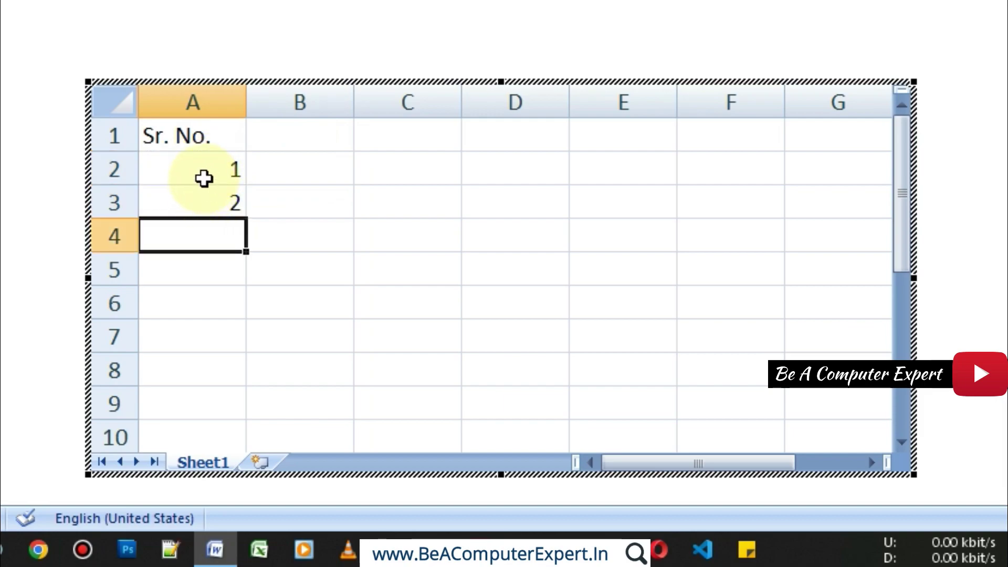
left_click_drag(195, 167, 195, 196)
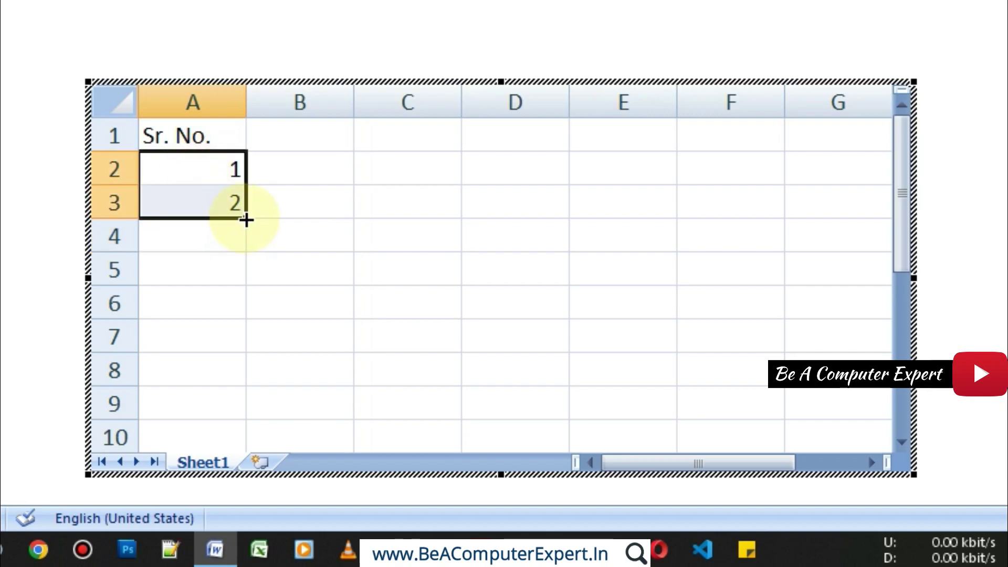
left_click_drag(247, 220, 252, 361)
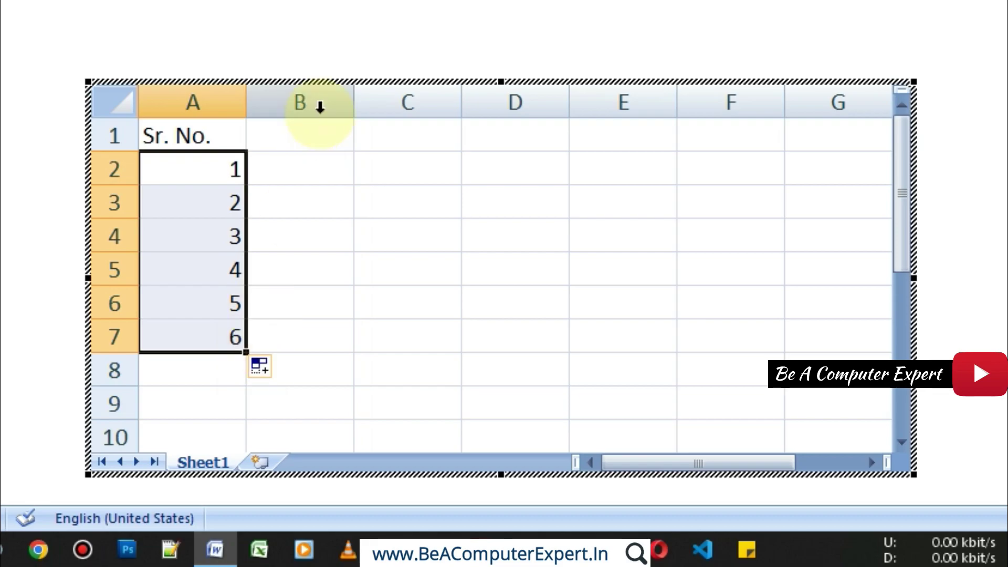
- Type the Name heading in B1 followed by Ramesh, Kapil and Sonu
left_click(306, 141)
type("Name")
key("Return")
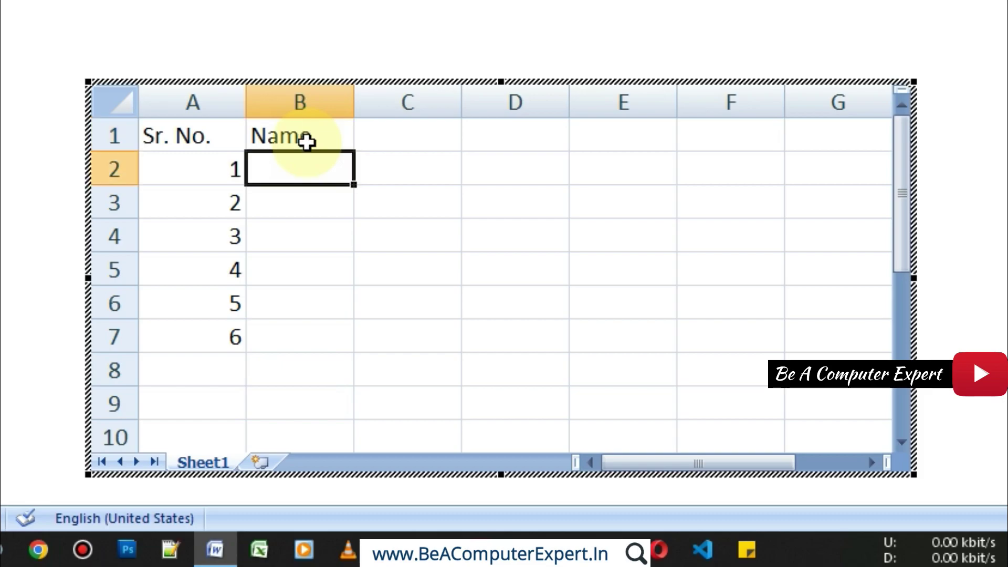
type("Ramesh")
key("Return")
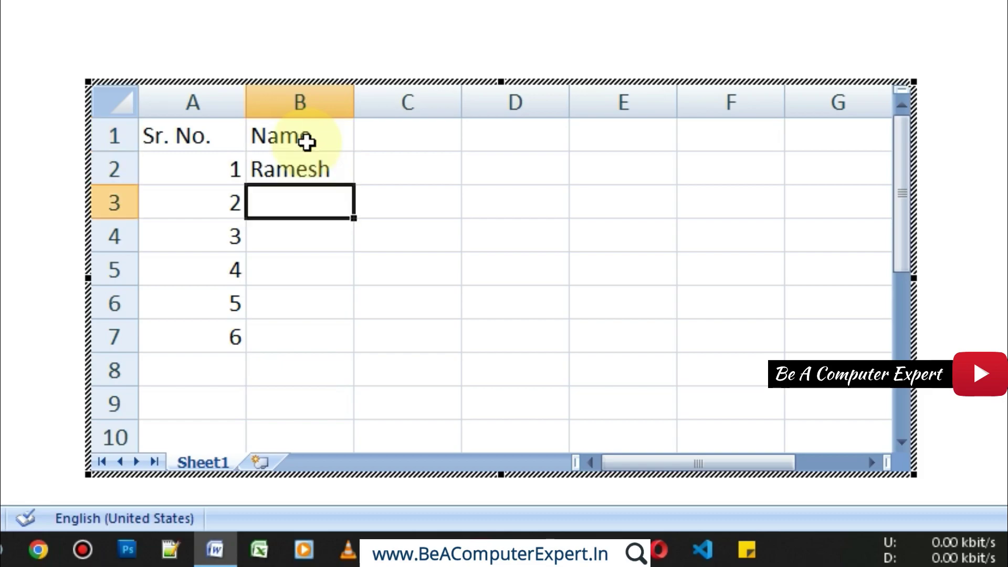
type("Kapil")
key("Return")
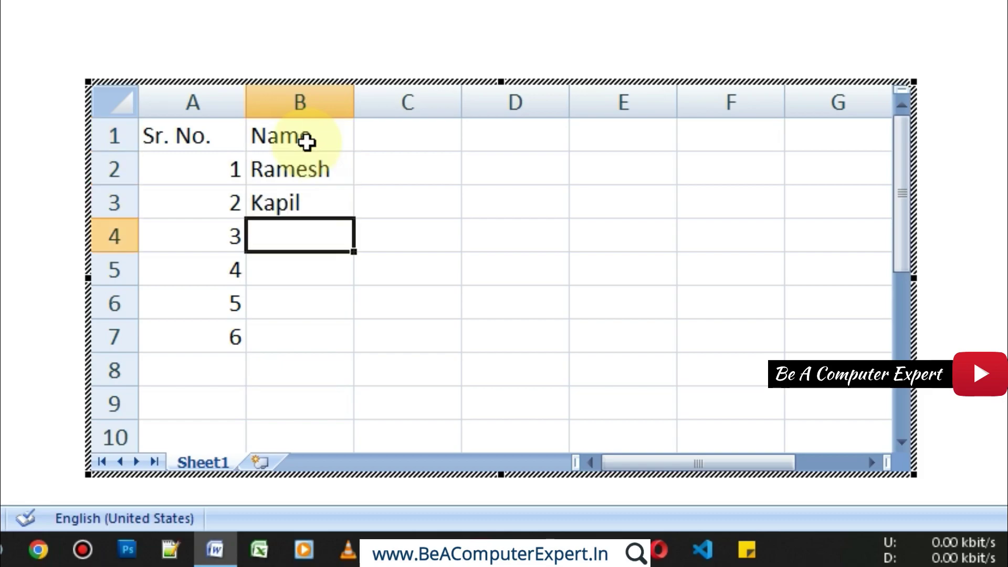
type("Sonu")
key("Return")
- Finish the name list with Kapil, Satish and Deepak in B5:B7
type("Kapil")
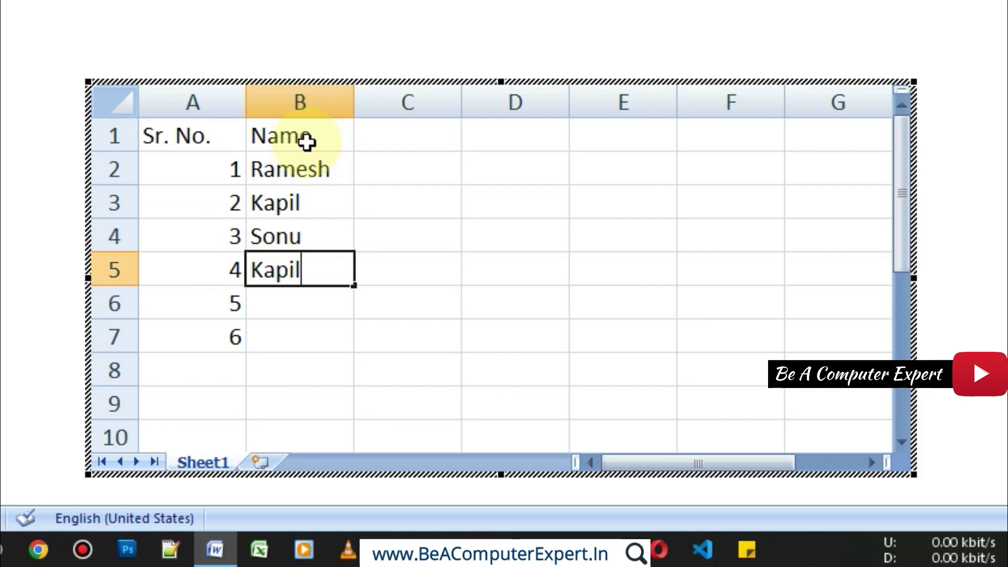
key("Return")
type("S")
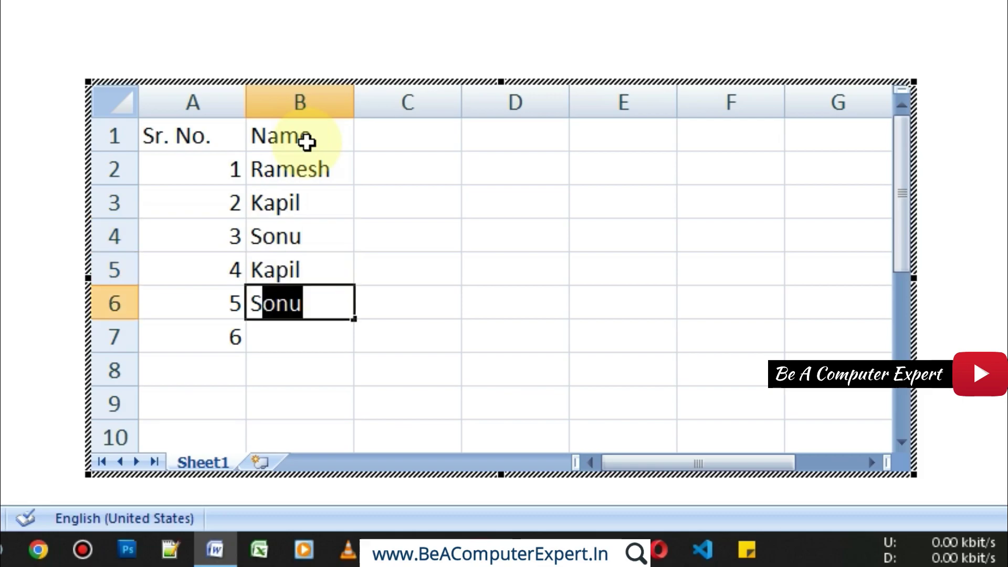
type("atish")
key("Return")
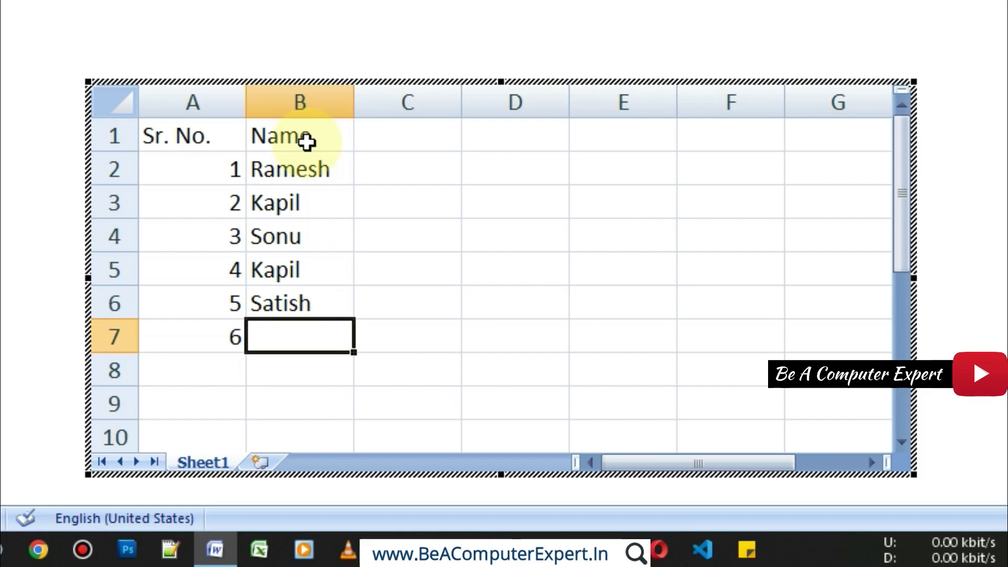
type("D")
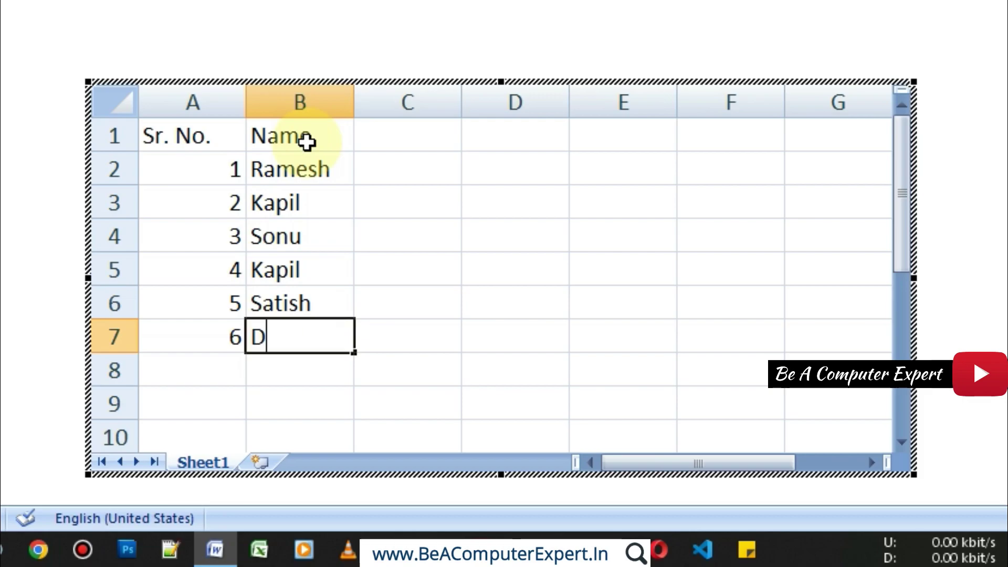
type("eepak")
key("Return")
key("Right")
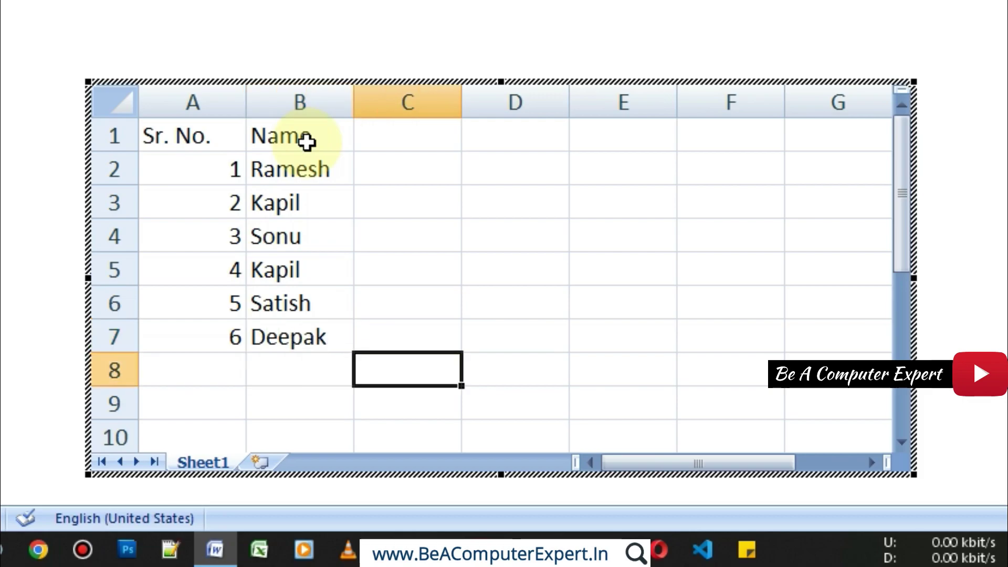
key("Up")
key("Up")
key("Up")
key("Up")
key("Up")
key("Up")
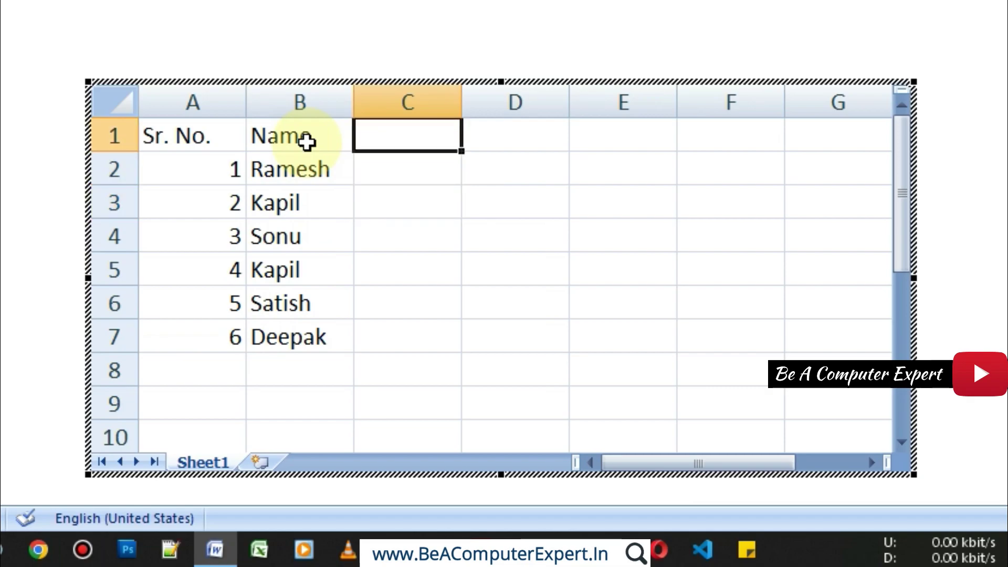
- Enter the Marks heading in C1 with marks 56, 76, 45 and 34
type("Mar")
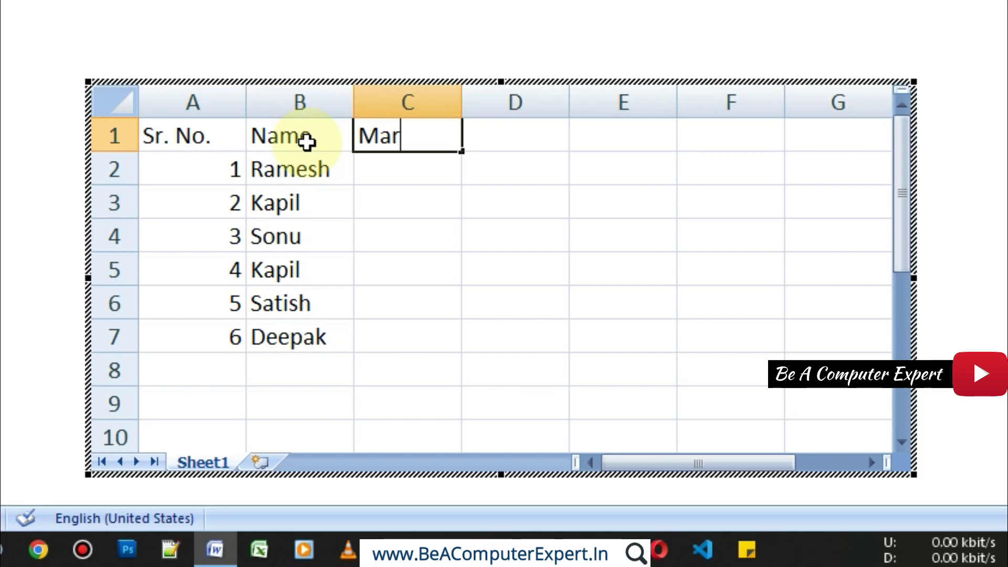
type("ks")
key("Return")
type("56")
key("Return")
type("7")
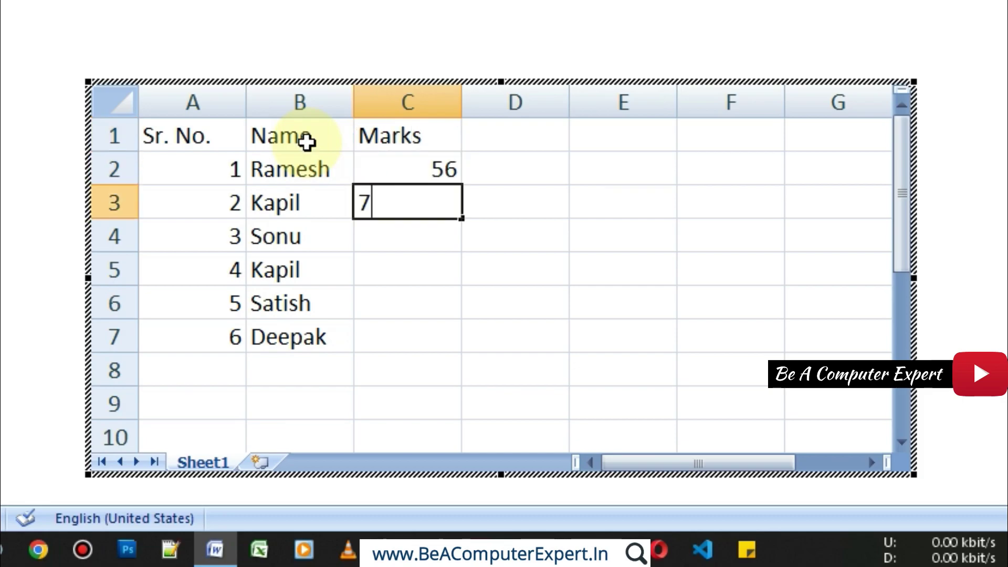
type("6")
key("Return")
type("45 34")
key("Return")
- Add marks 54 and 46, then clear the stray 56 from C8
type("54")
key("Return")
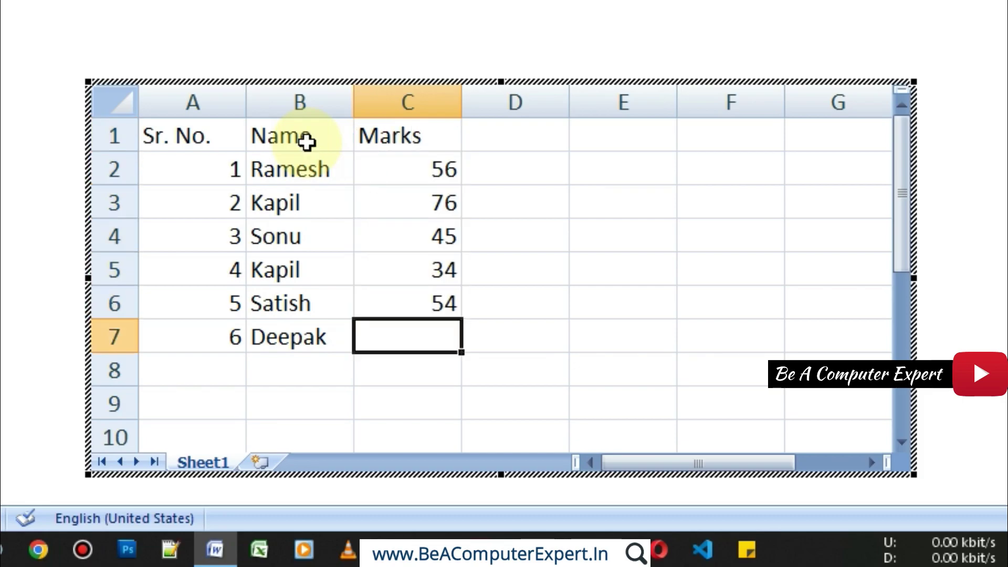
type("46 56")
key("Return")
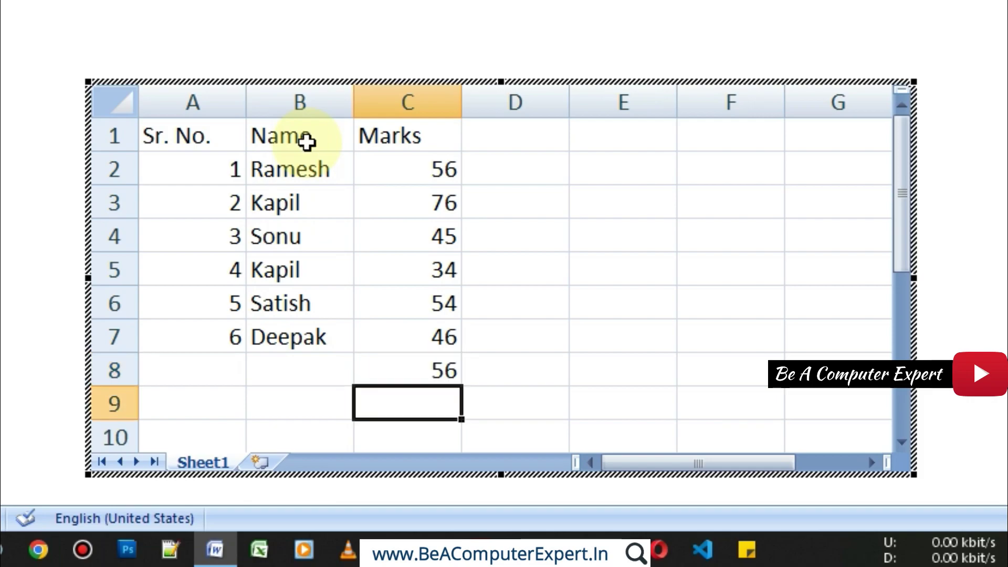
key("Up")
key("Delete")
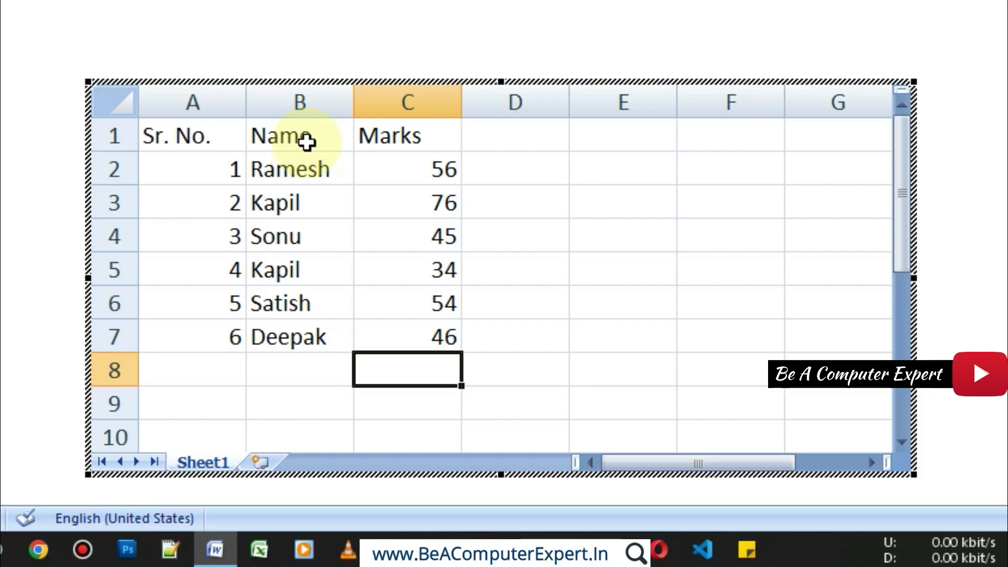
- AutoSum the marks in C8 to 311 and shrink the embedded sheet to columns A–D
key("alt+equal")
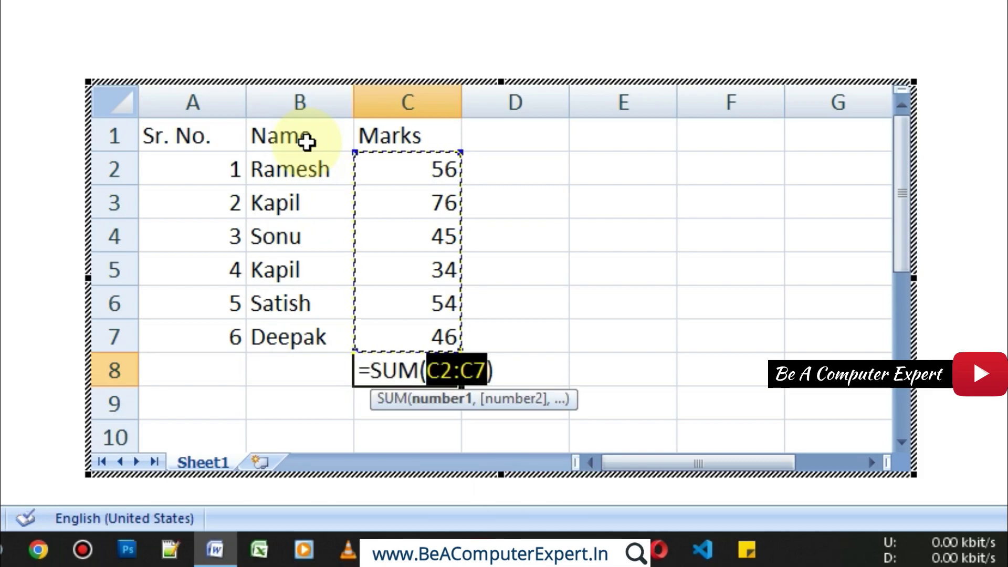
key("Return")
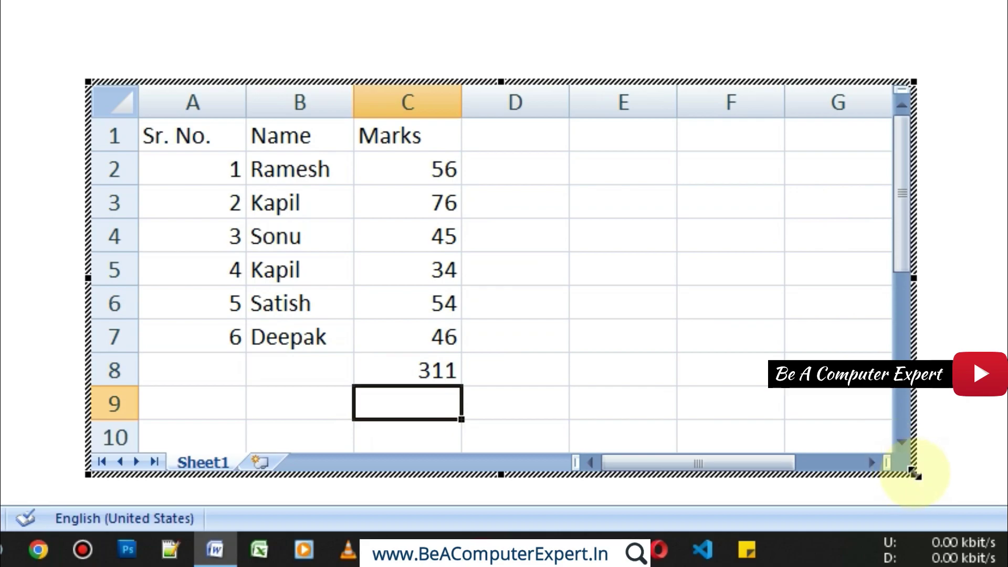
mouse_move(914, 474)
left_mouse_down()
mouse_move(728, 450)
mouse_move(519, 398)
mouse_move(561, 399)
mouse_move(595, 451)
left_mouse_up()
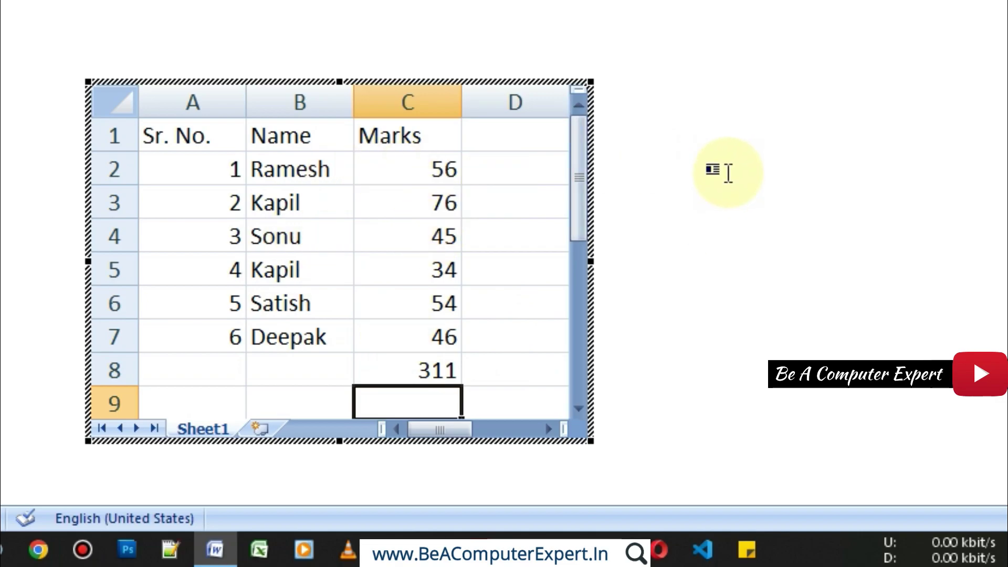
- Apply All Borders to A1:D9 of the embedded sheet, return to the page, then undo
left_click(748, 187)
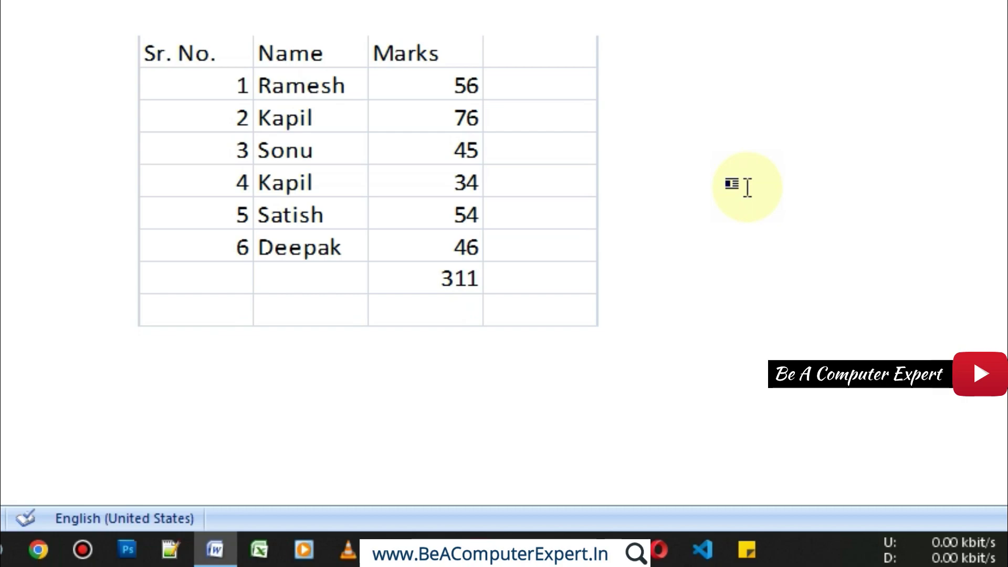
left_click(438, 152)
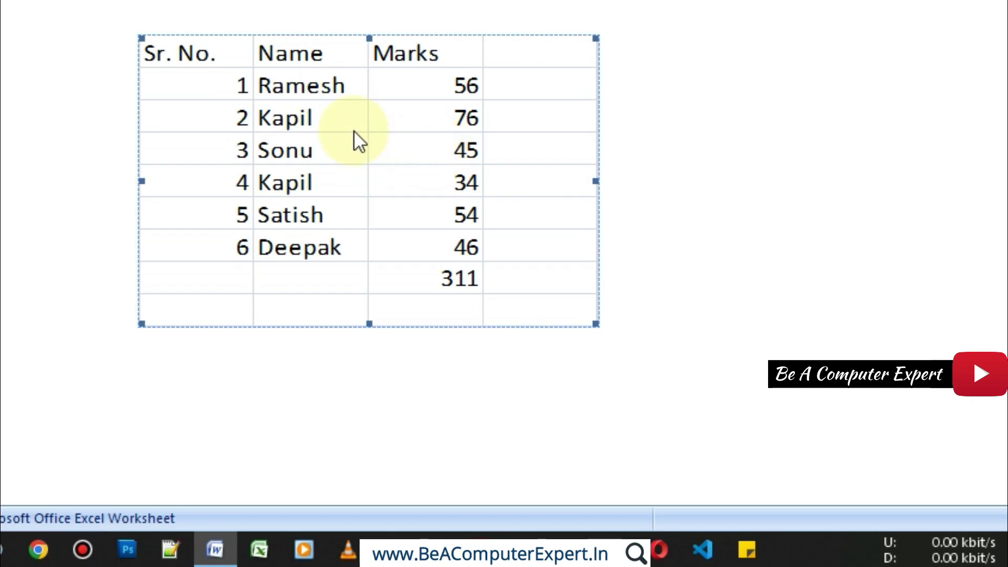
double_click(379, 154)
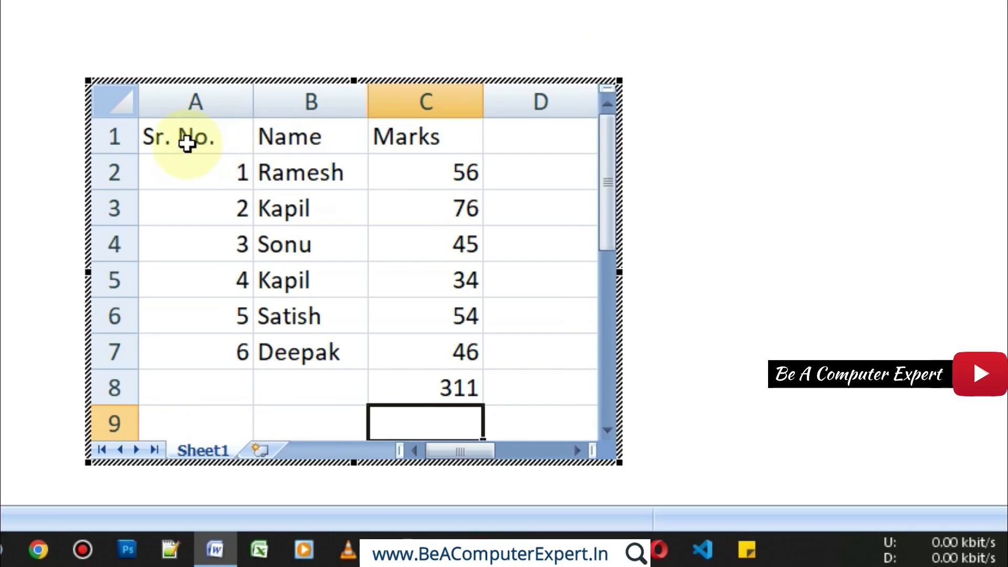
left_click_drag(187, 143, 475, 371)
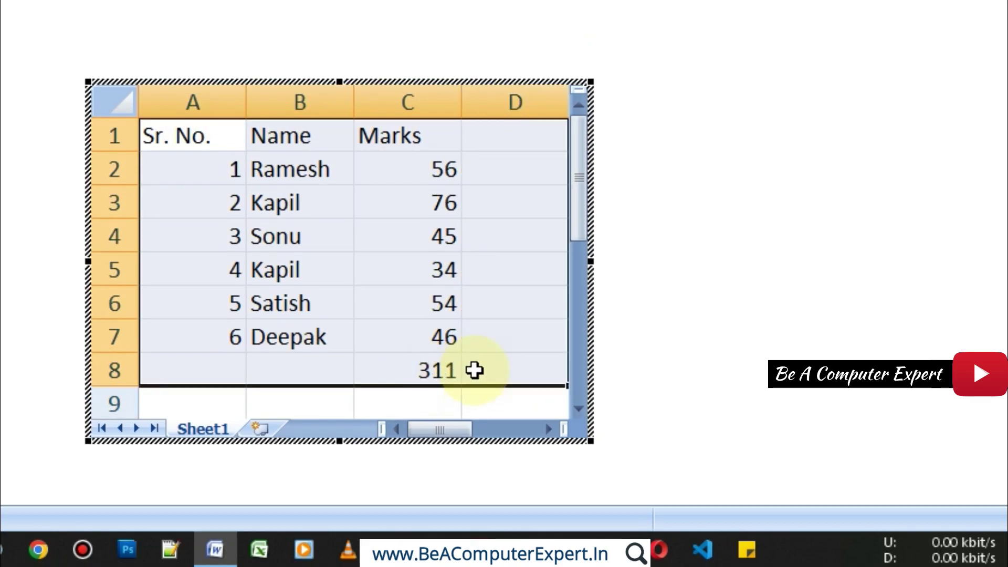
left_click_drag(475, 370, 488, 398)
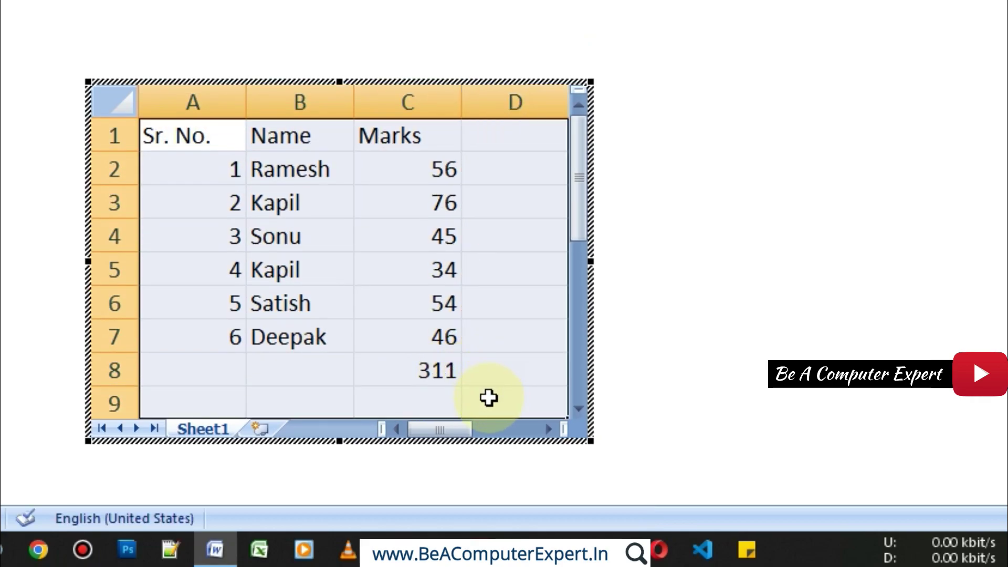
left_click(150, 1)
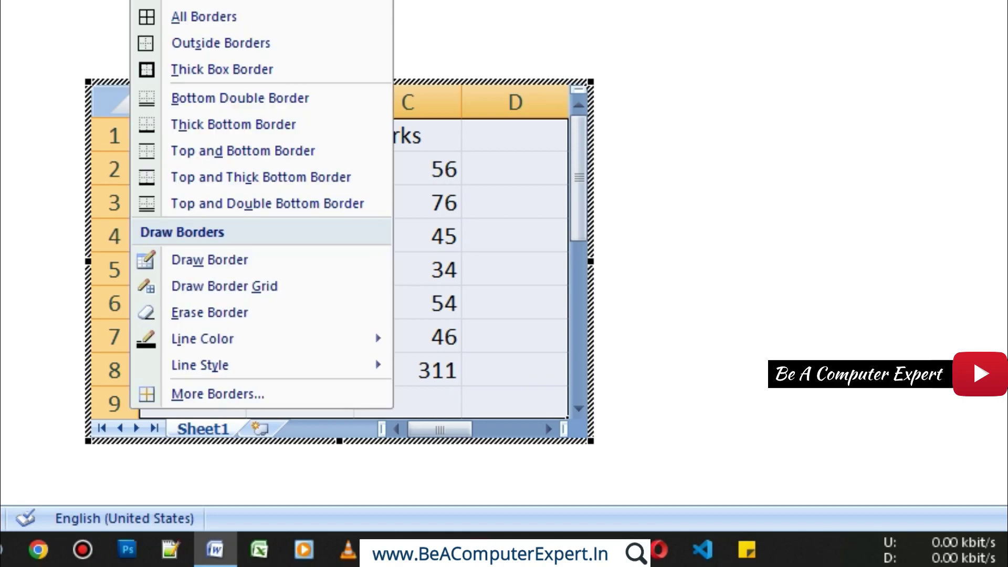
left_click(185, 17)
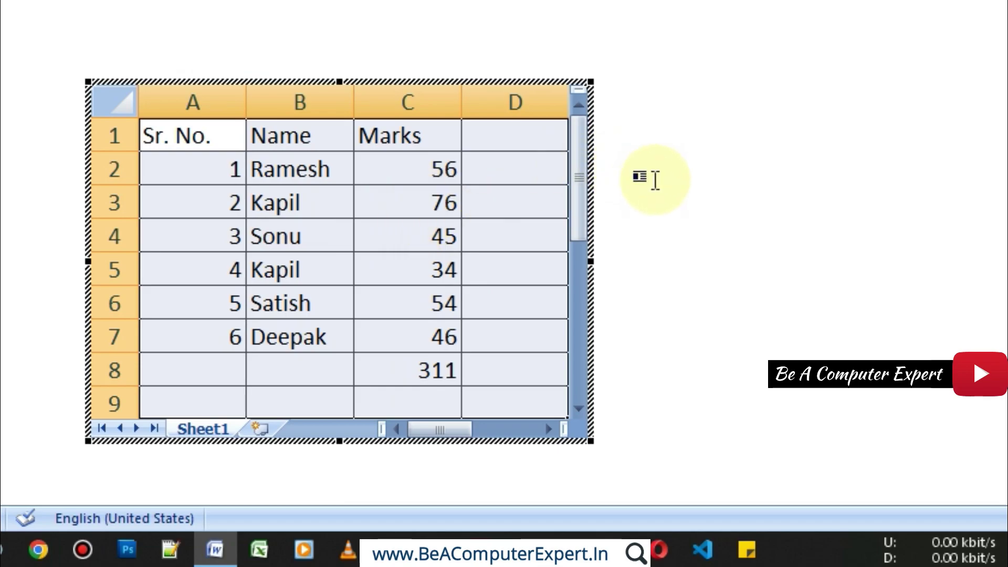
left_click(655, 180)
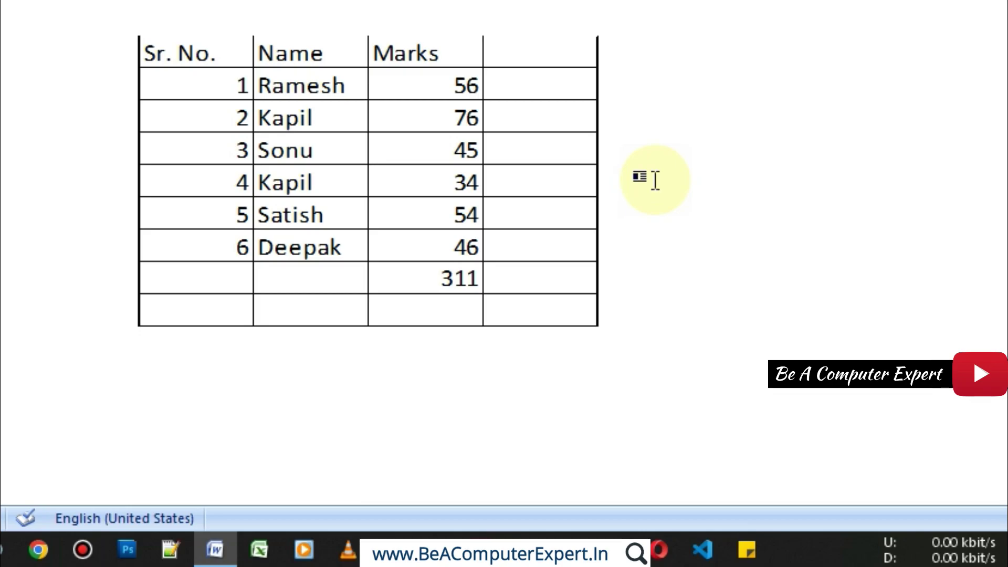
key("ctrl+z")
key("ctrl+z")
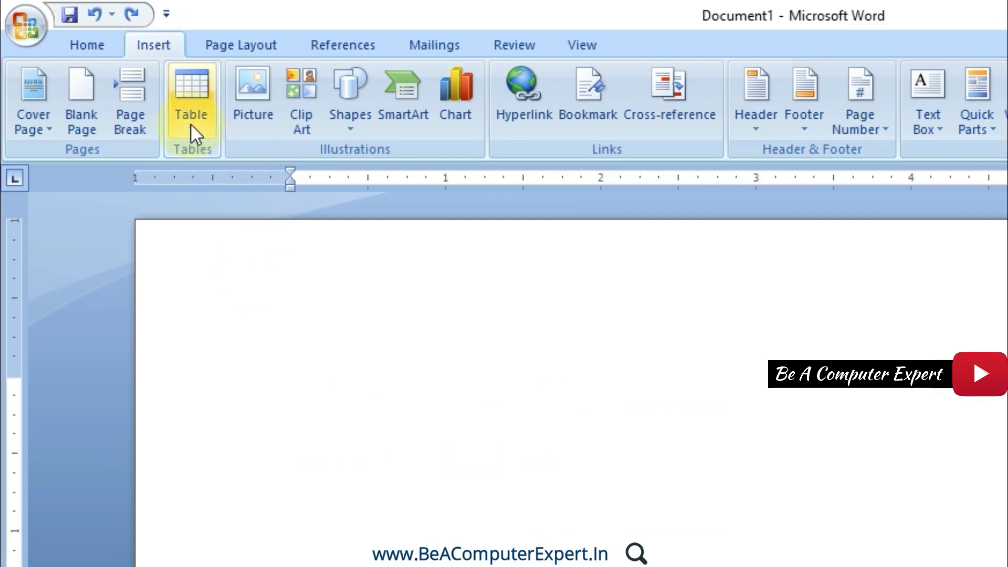
- Insert the Tabular List quick table from the Quick Tables gallery
left_click(190, 125)
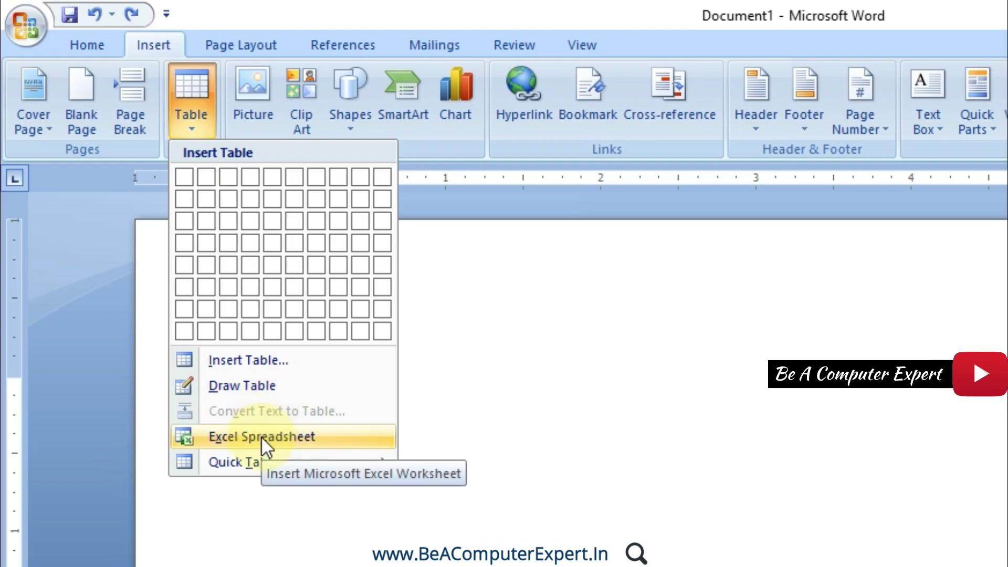
mouse_move(262, 153)
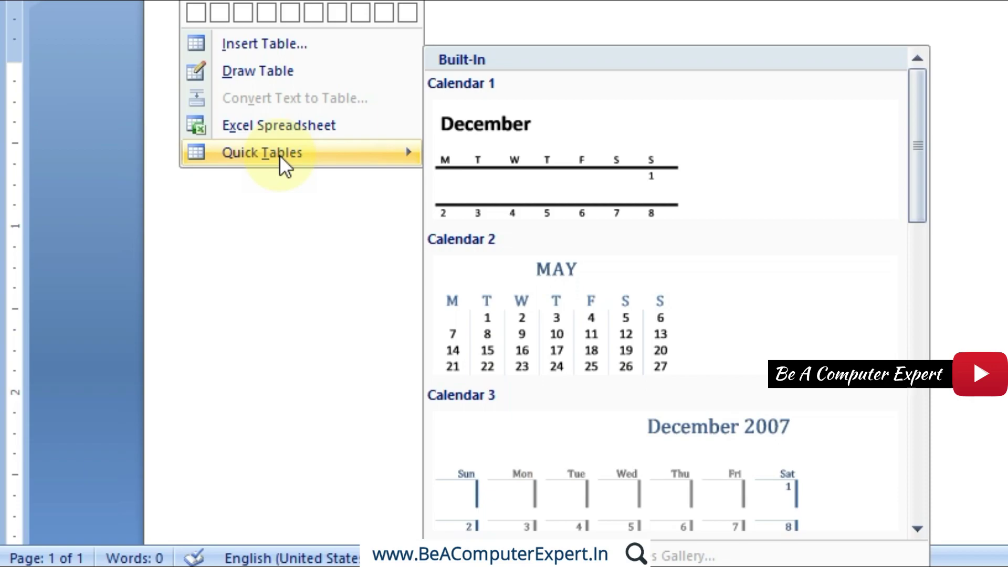
left_click(919, 164)
left_click_drag(918, 164, 918, 455)
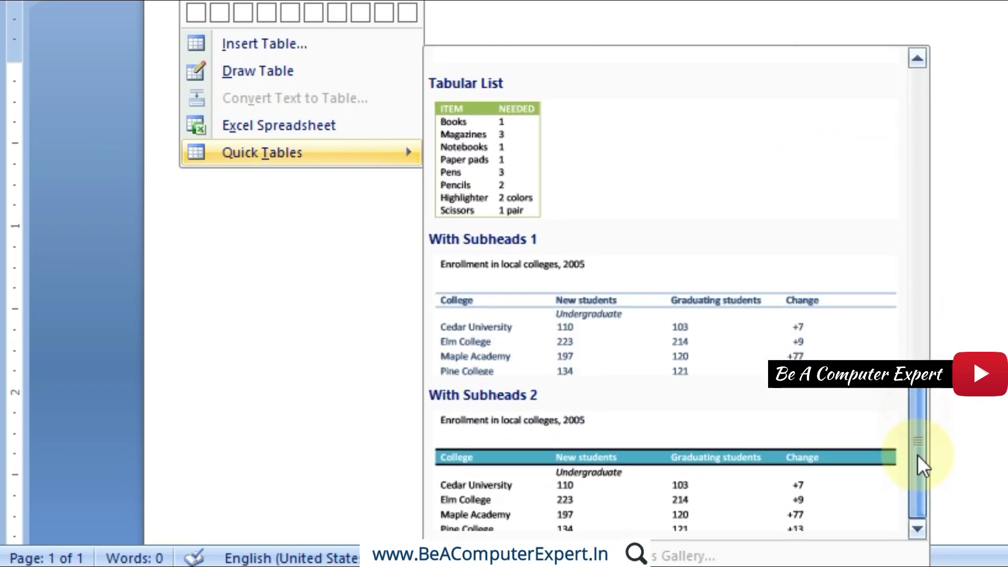
left_click(512, 139)
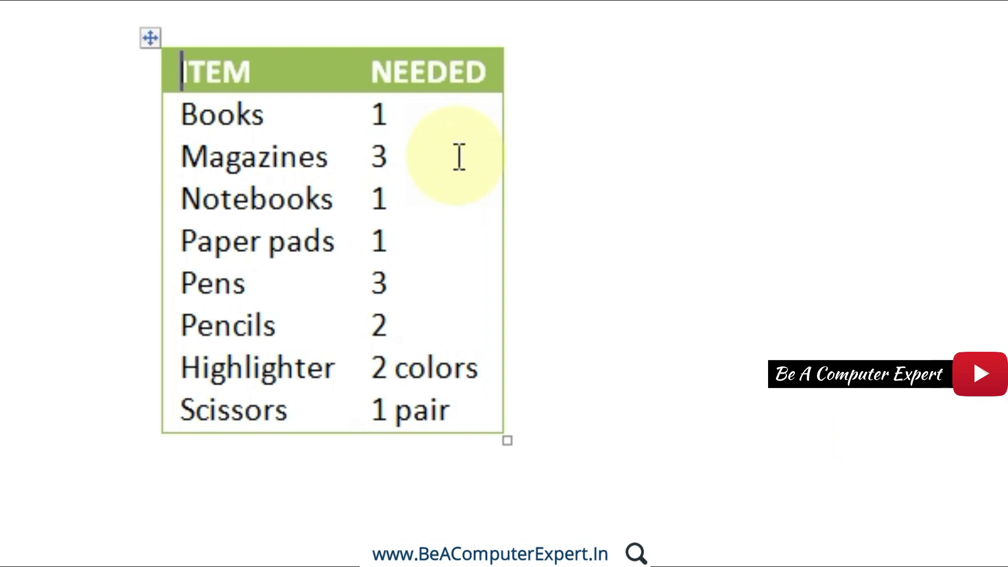
- Change the ITEM header to Product and replace Books with CPU
left_click(252, 68)
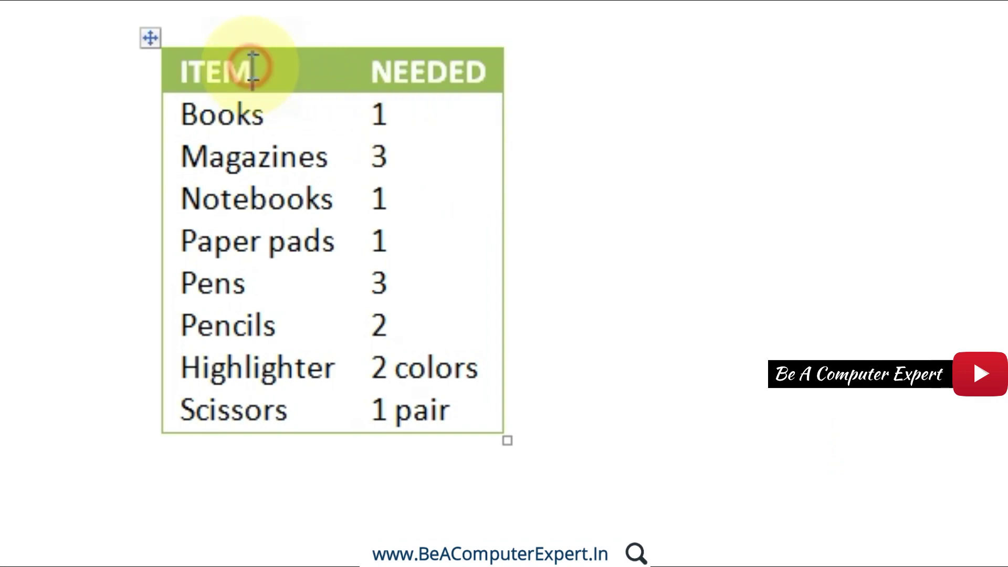
key("BackSpace")
key("BackSpace")
key("BackSpace")
key("BackSpace")
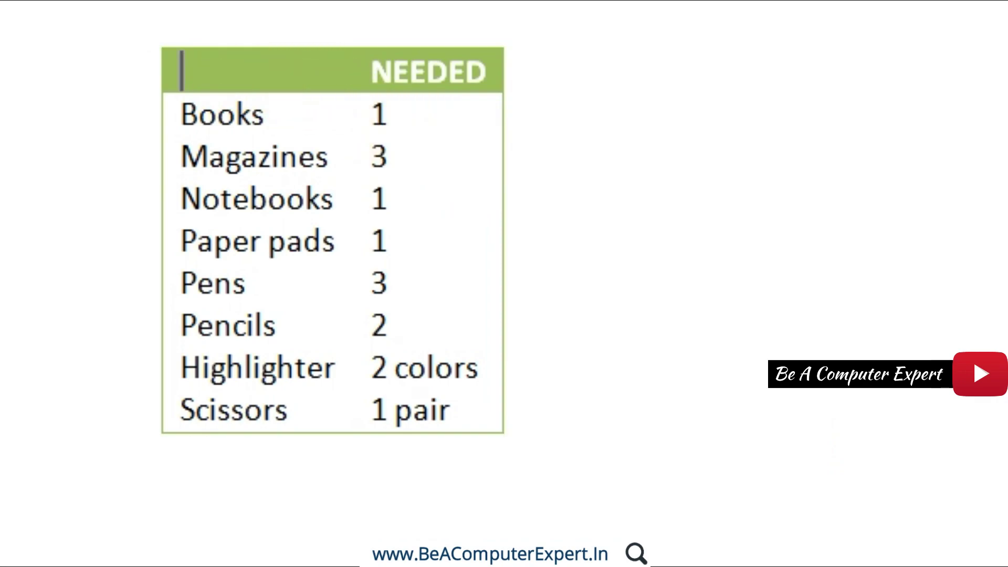
type("Produ")
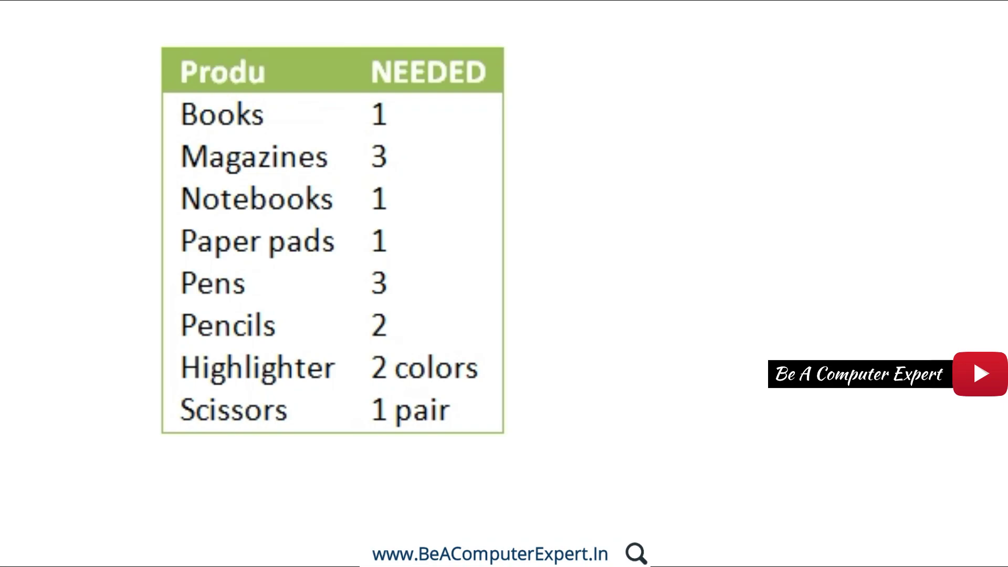
type("ct")
double_click(239, 105)
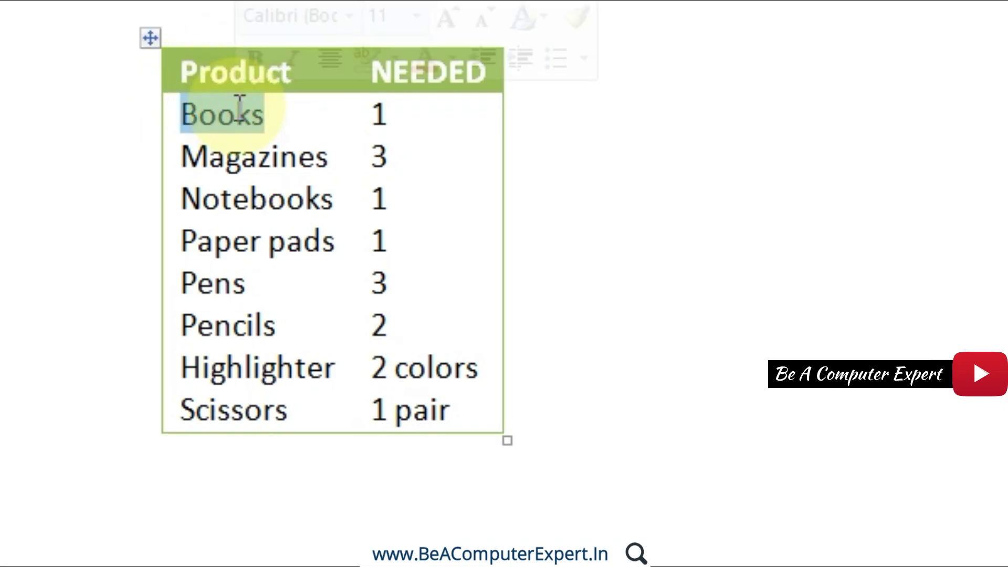
type("CPU")
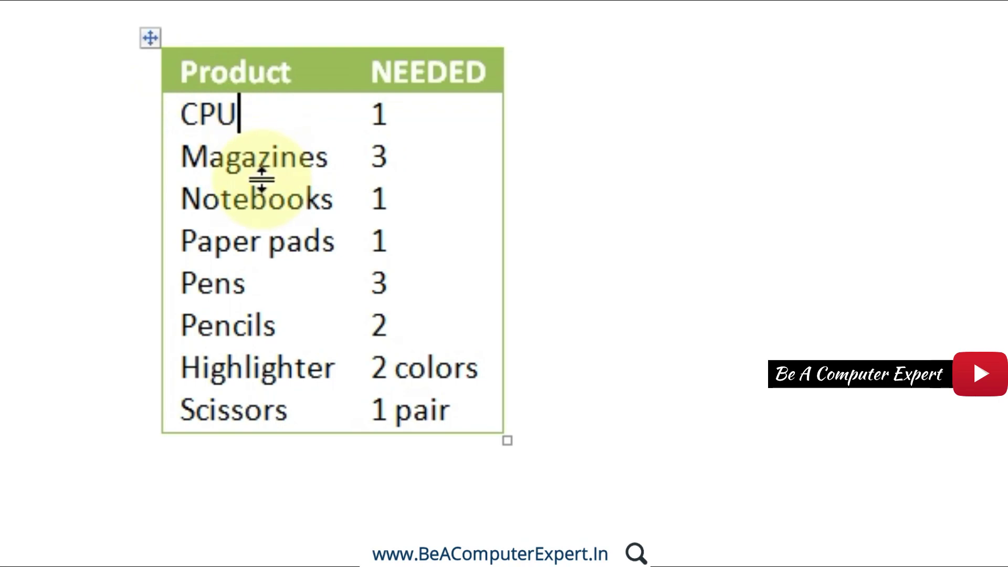
- Replace Magazines with Monitor, then undo that change with Ctrl+Z
double_click(260, 158)
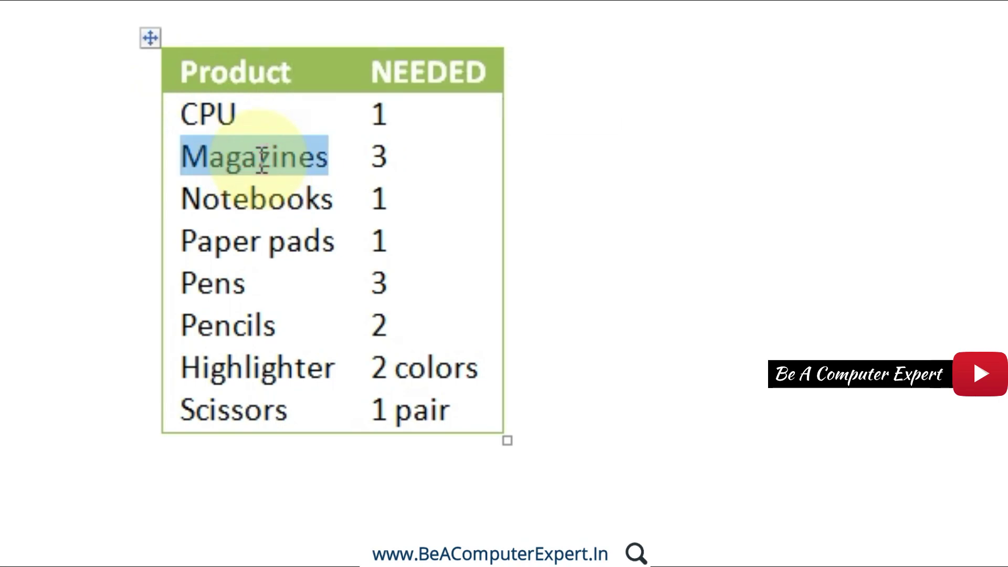
key("BackSpace")
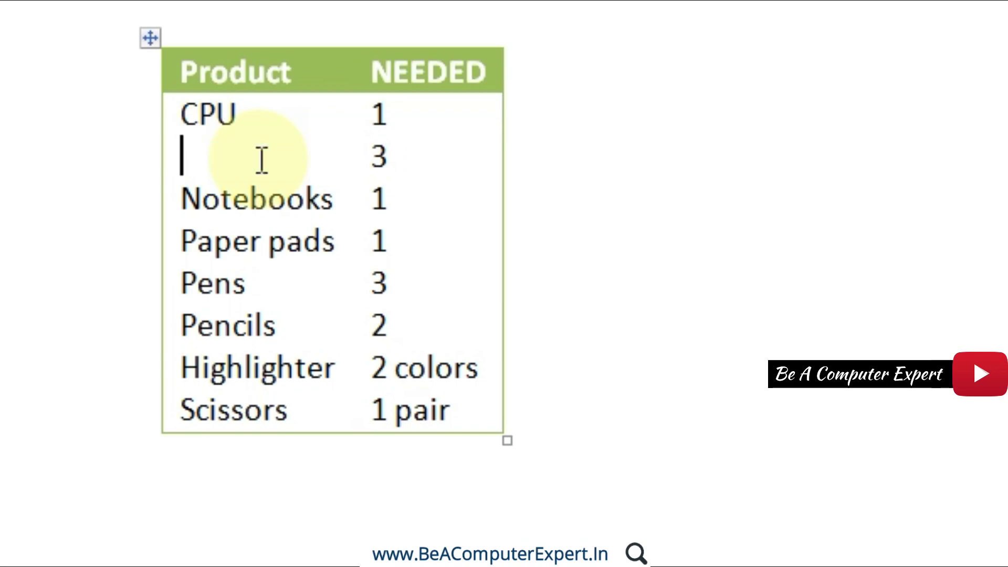
type("Monitor")
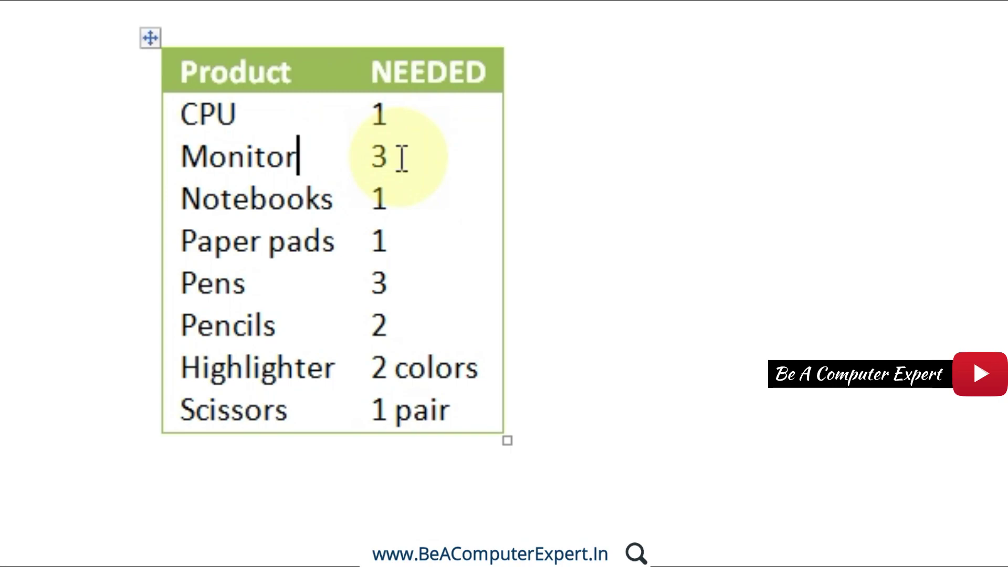
key("ctrl+z")
key("ctrl+z")
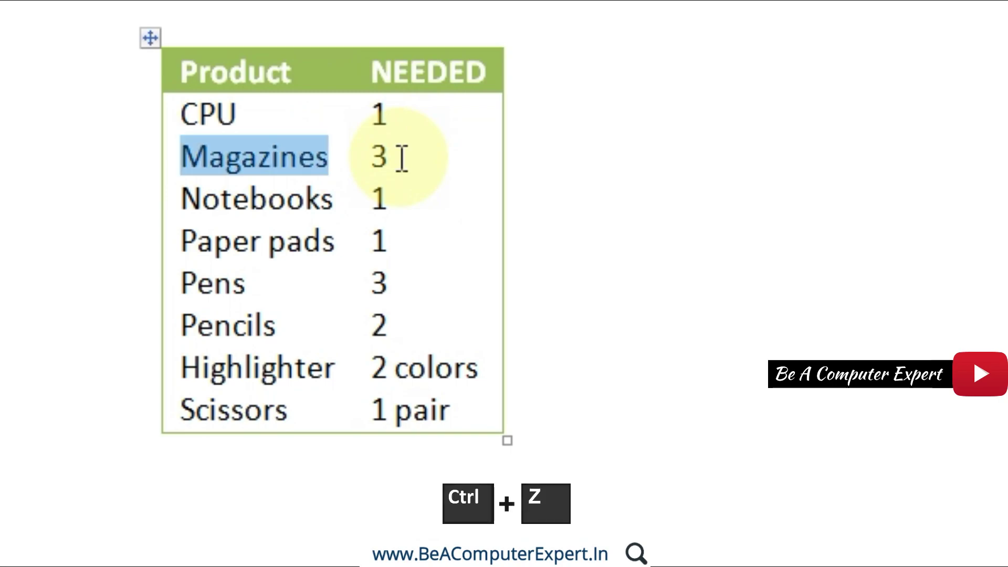
key("ctrl+z")
key("ctrl+z")
key("ctrl+z")
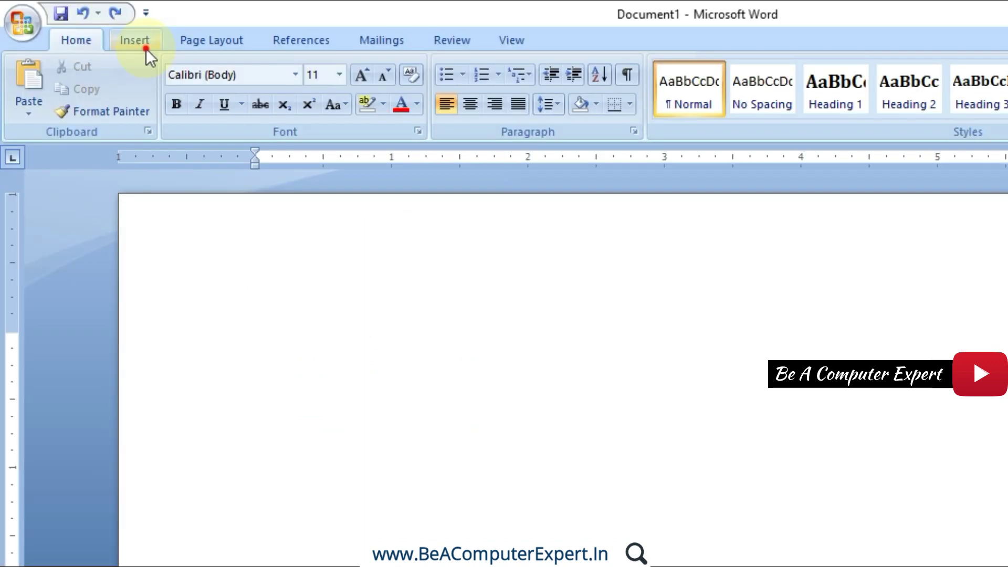
- In the Quick Tables gallery, scroll past Double Table and right-click Tabular List for its Insert-at options
left_click(138, 42)
left_click(169, 104)
mouse_move(216, 407)
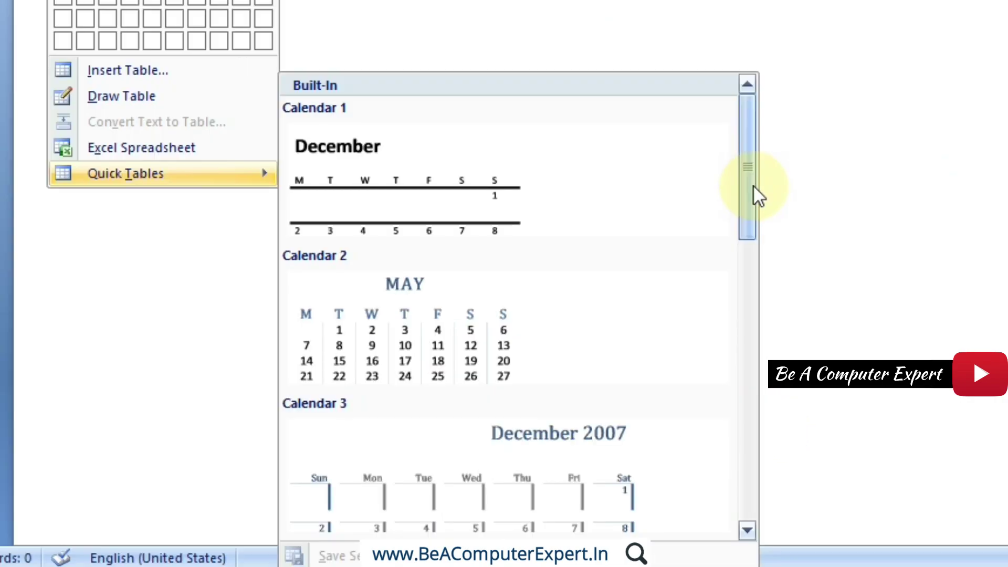
left_click_drag(753, 185, 751, 328)
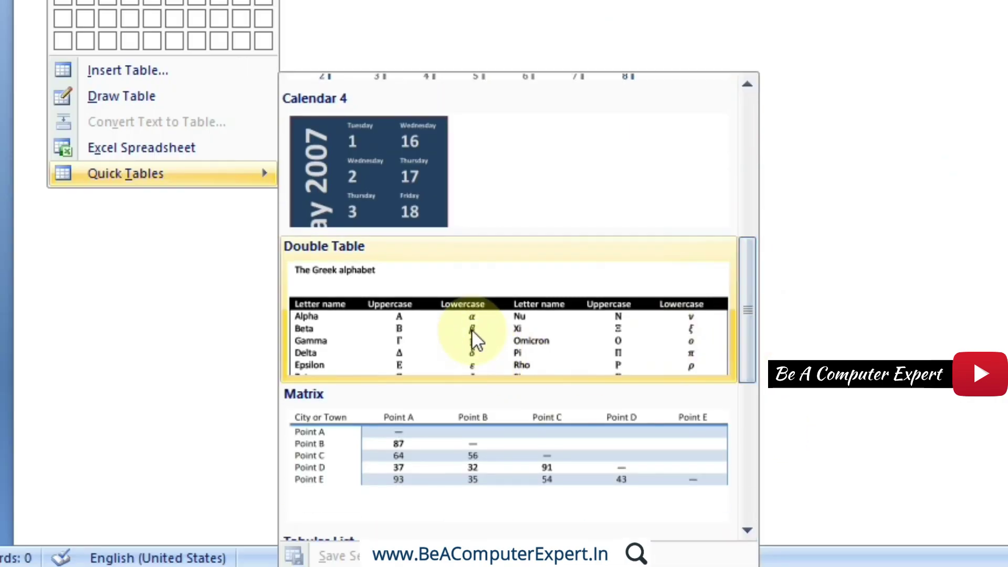
right_click(461, 314)
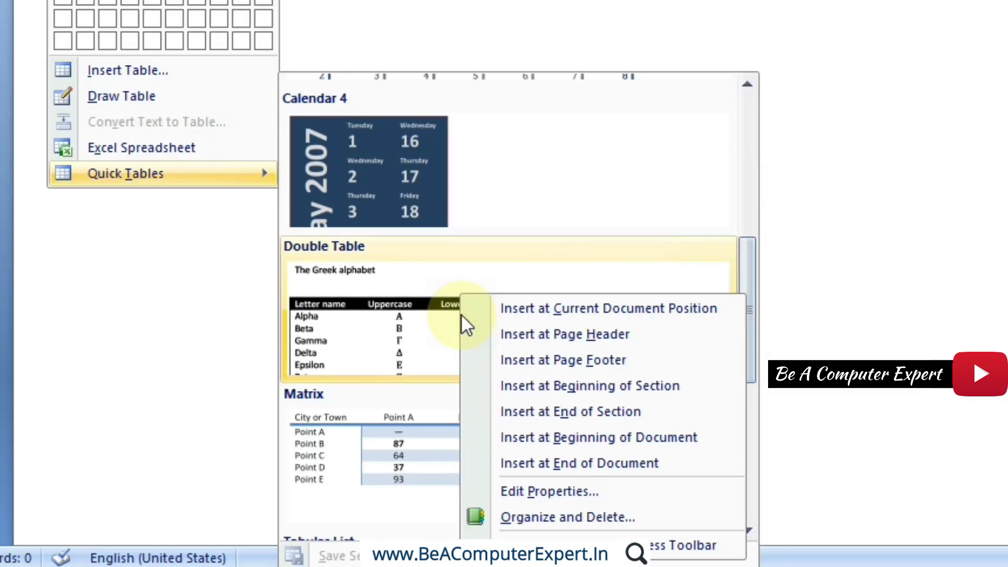
left_click_drag(748, 272, 742, 427)
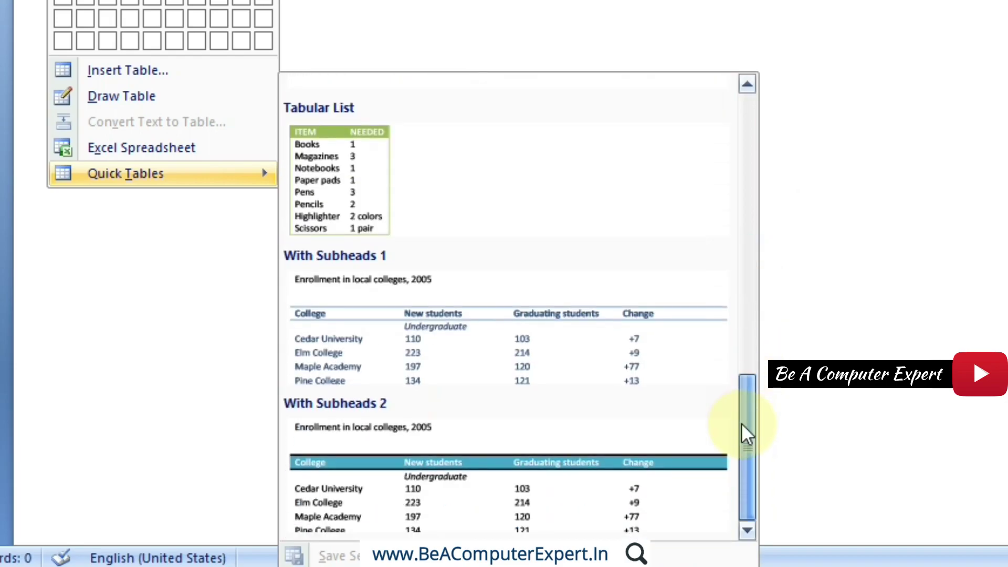
right_click(341, 163)
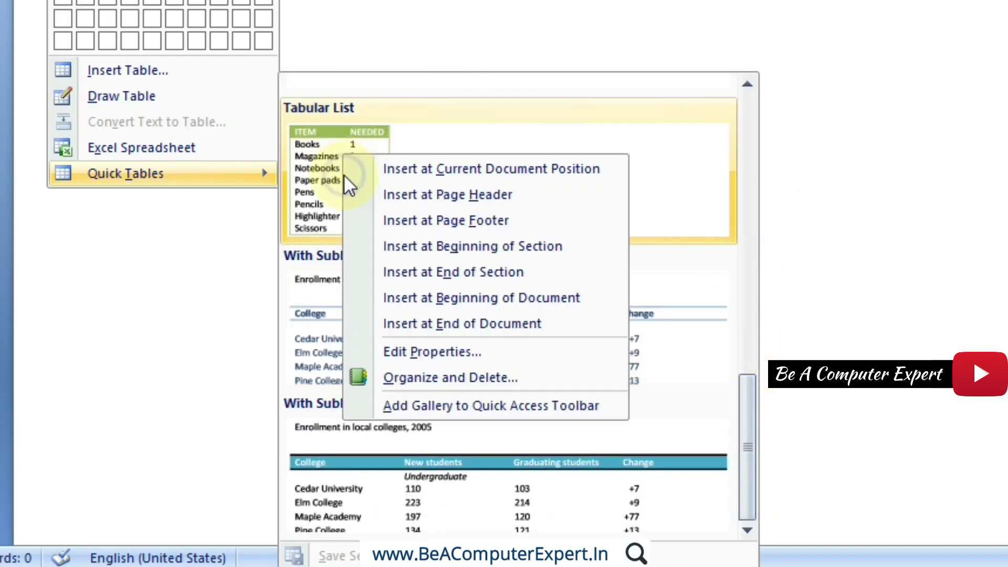
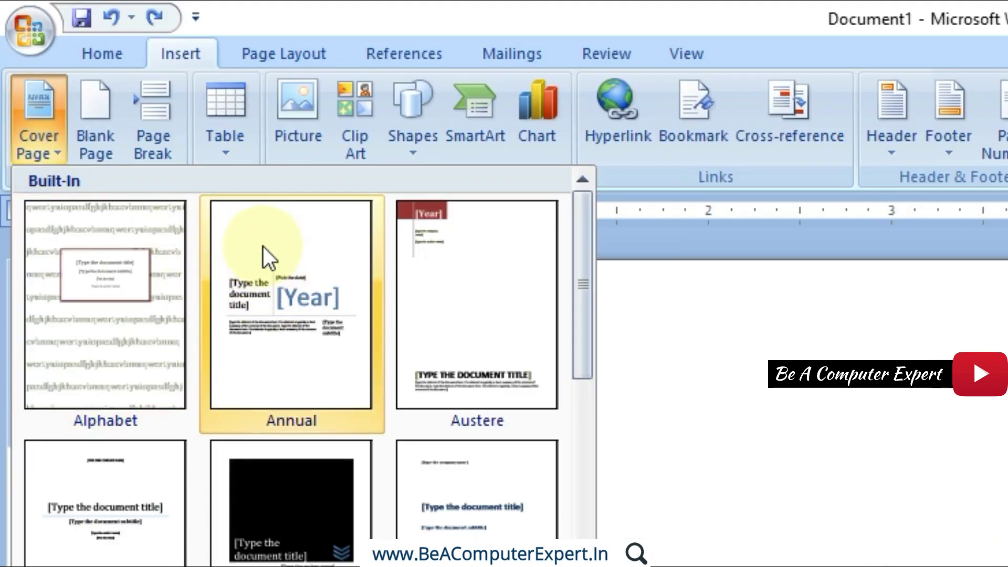
- Preview the options for the Annual cover page and the Calendar 2 Quick Table, inserting neither
right_click(264, 246)
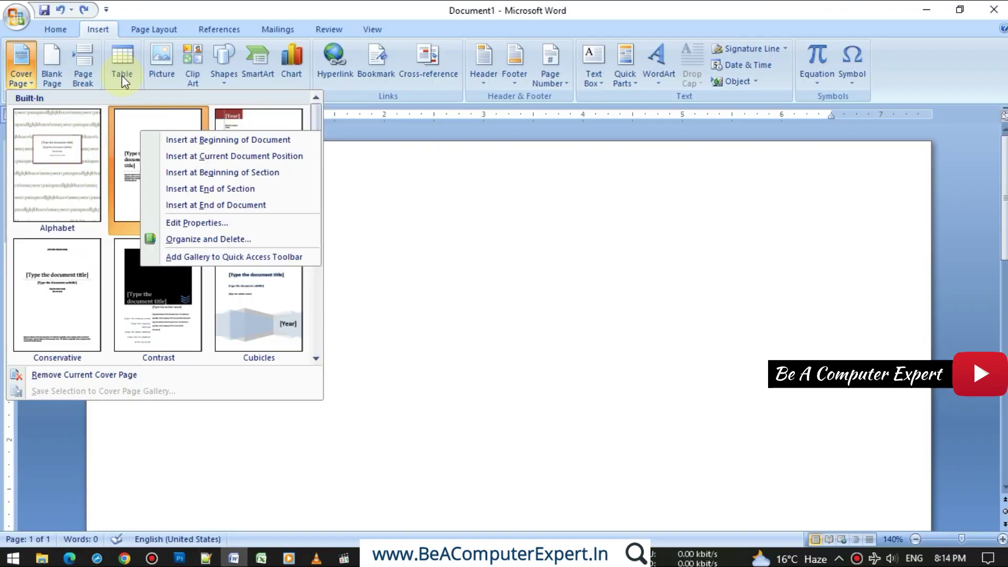
left_click(123, 76)
mouse_move(157, 296)
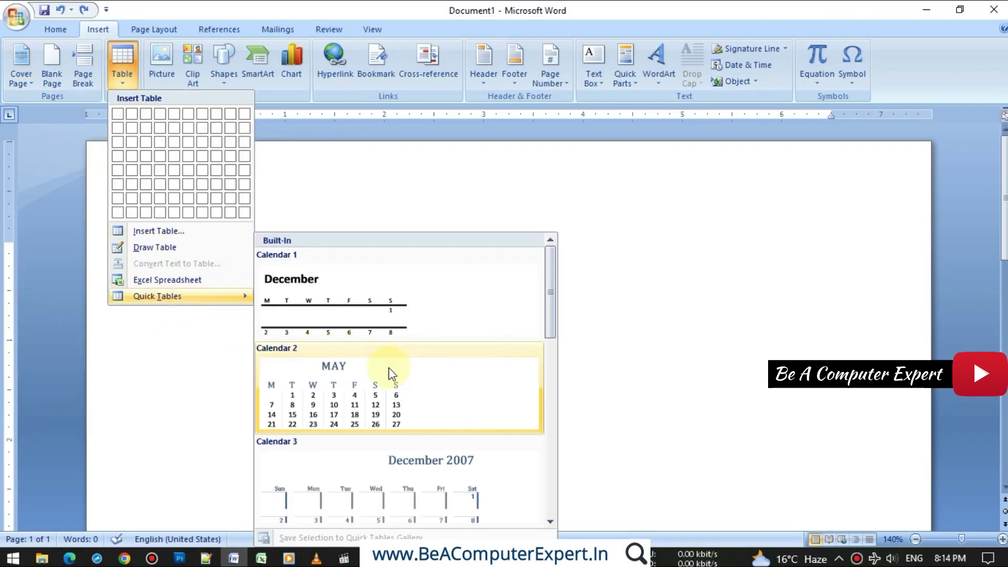
right_click(378, 392)
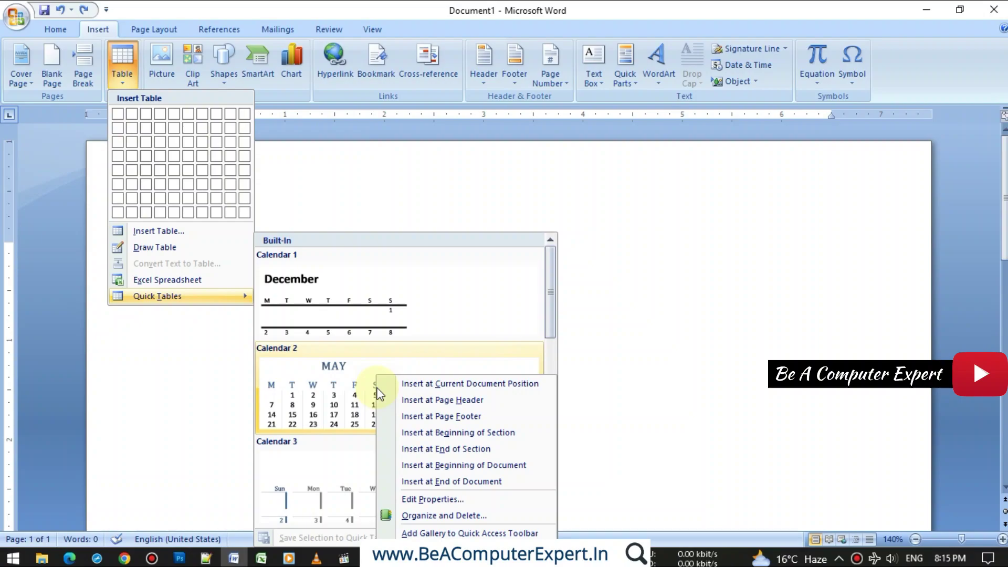
left_click(311, 214)
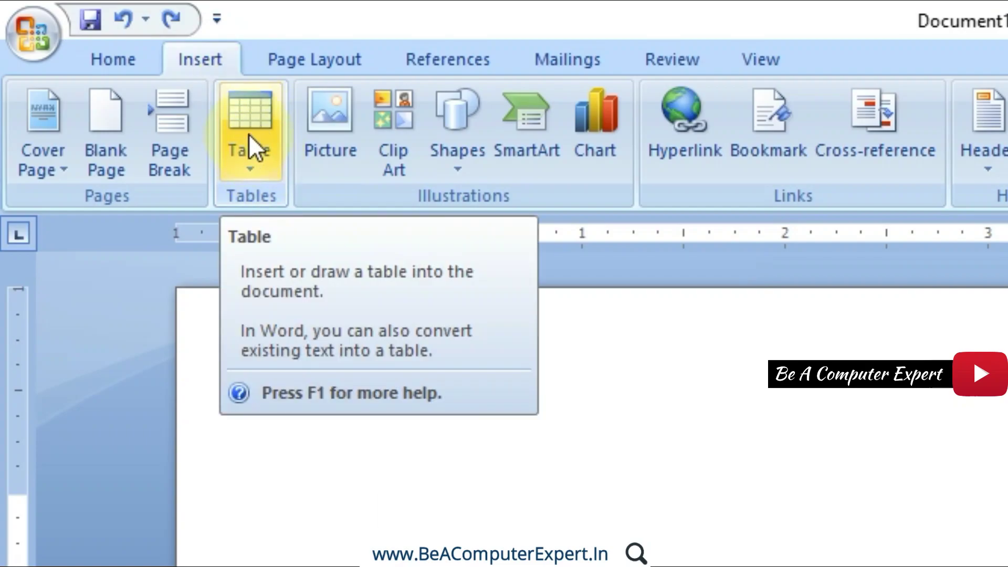
- Add the Insert > Table command to the Quick Access Toolbar
left_click(107, 63)
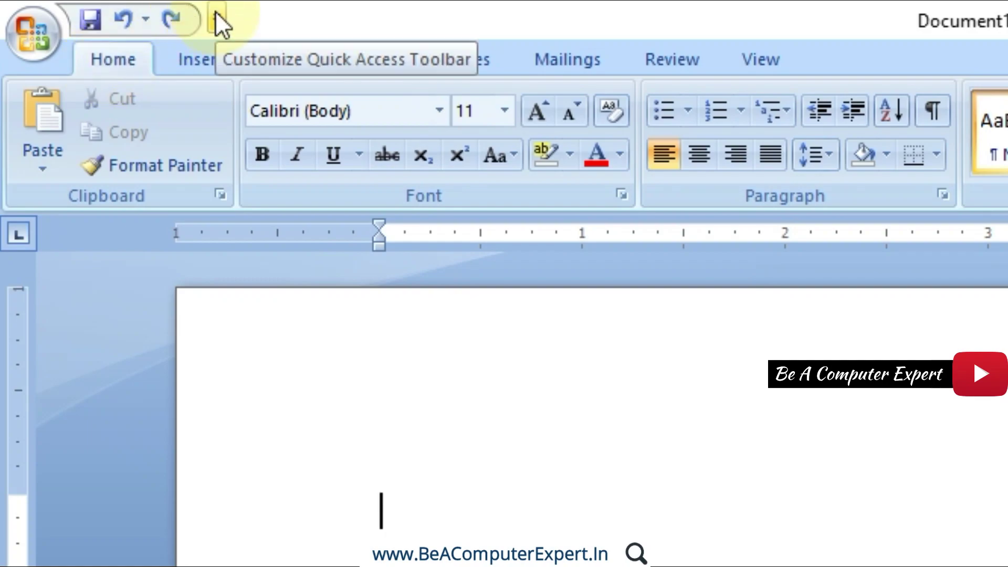
left_click(213, 65)
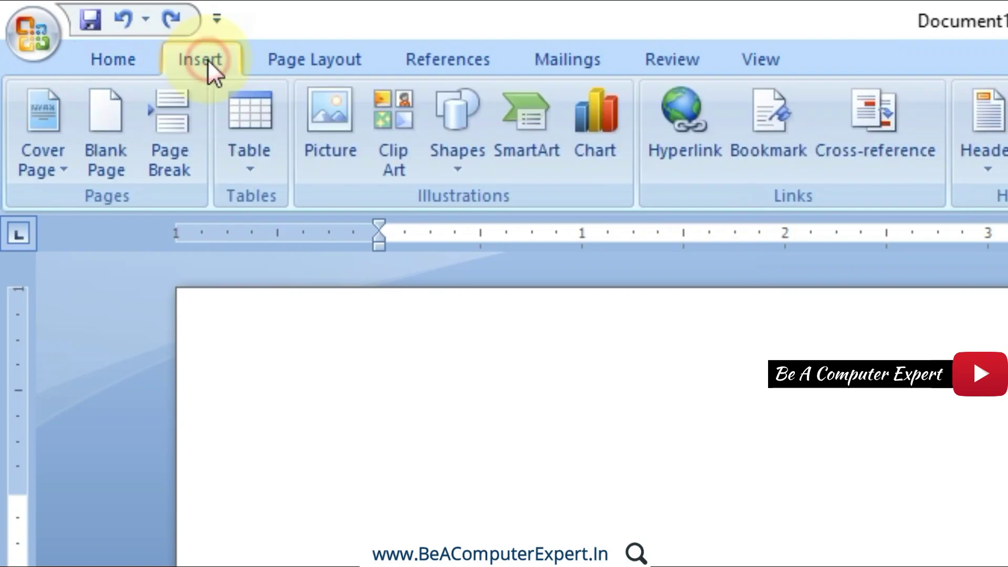
right_click(268, 152)
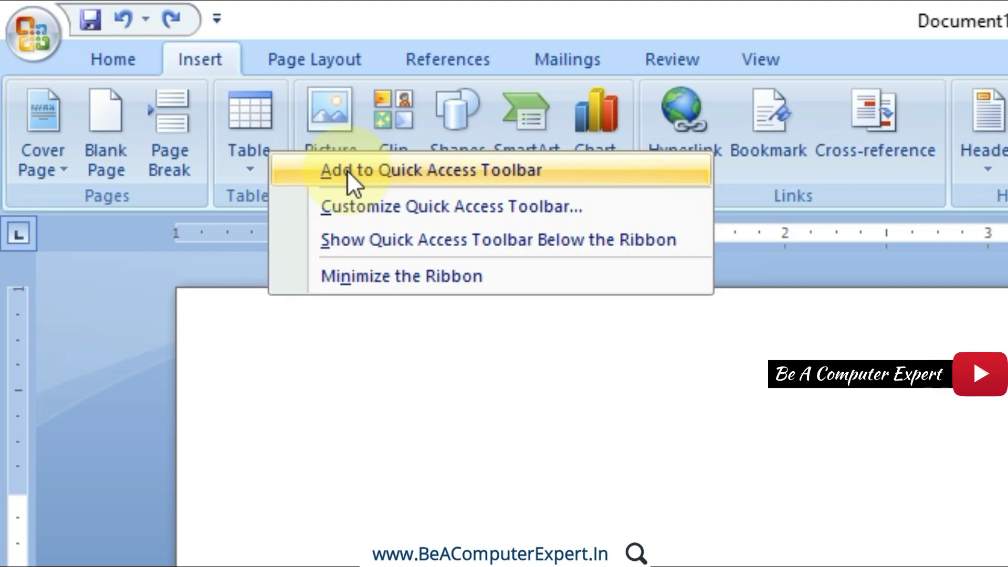
left_click(353, 170)
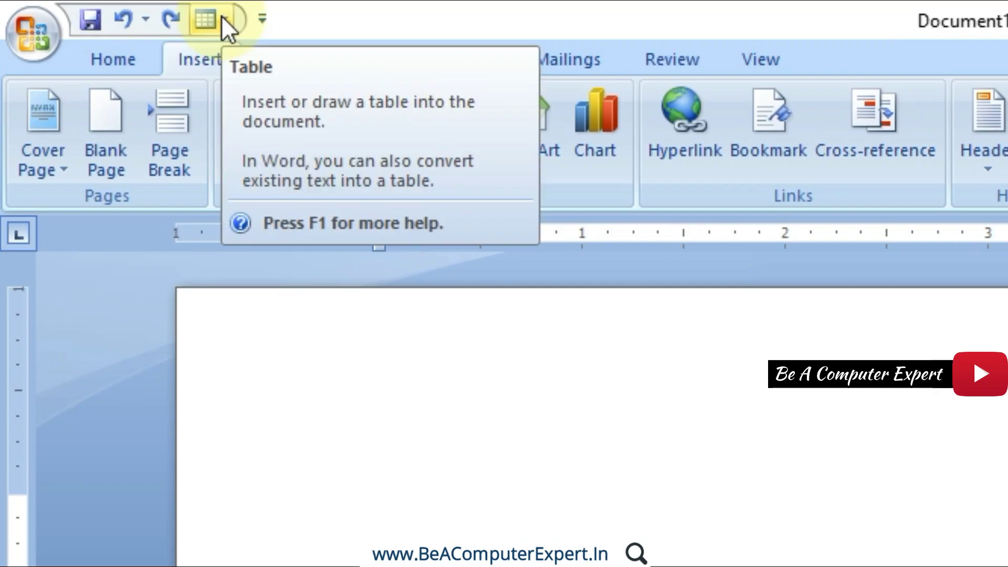
- Test the new Table shortcut without inserting, then bring up its shortcut options
left_click(112, 57)
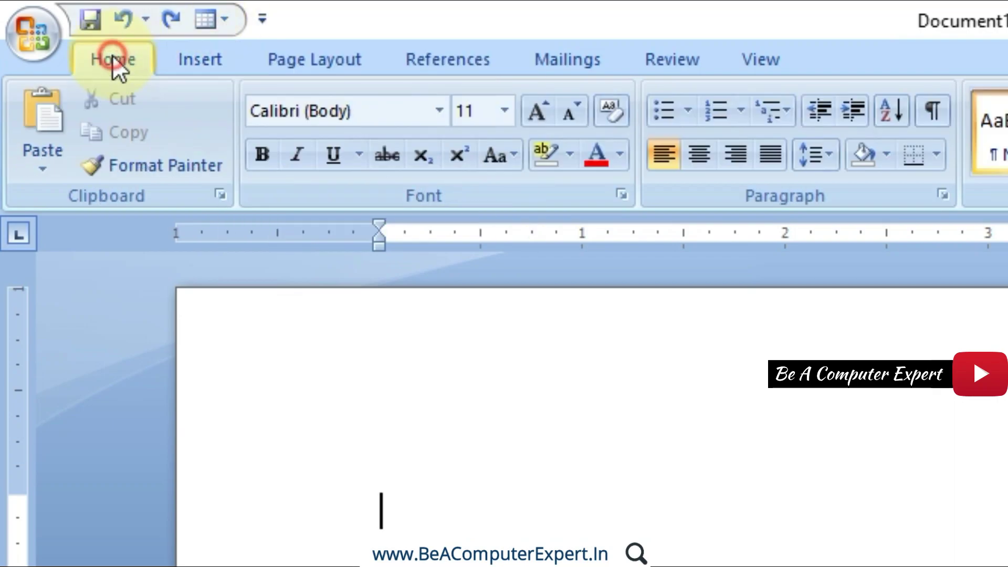
left_click(222, 20)
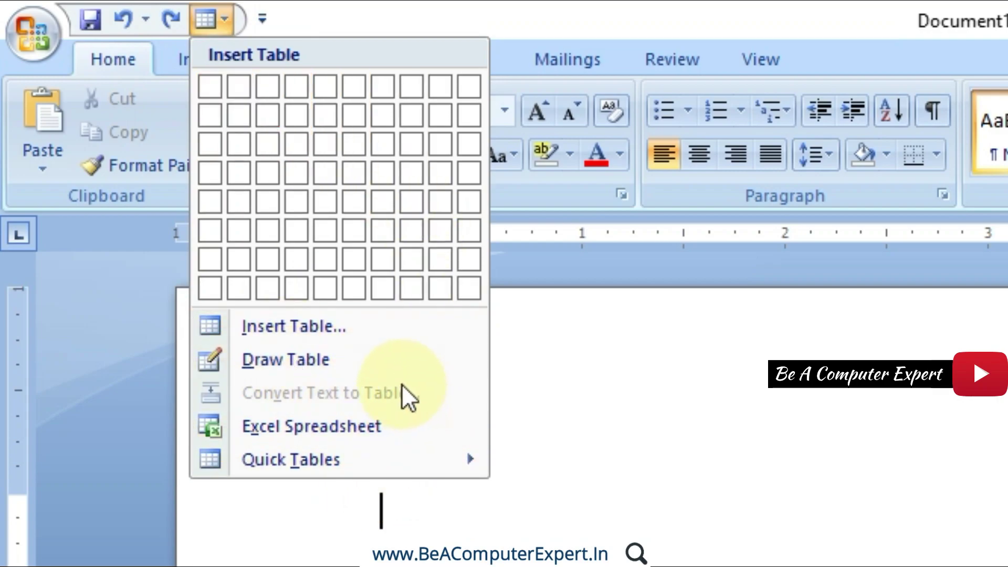
left_click(335, 12)
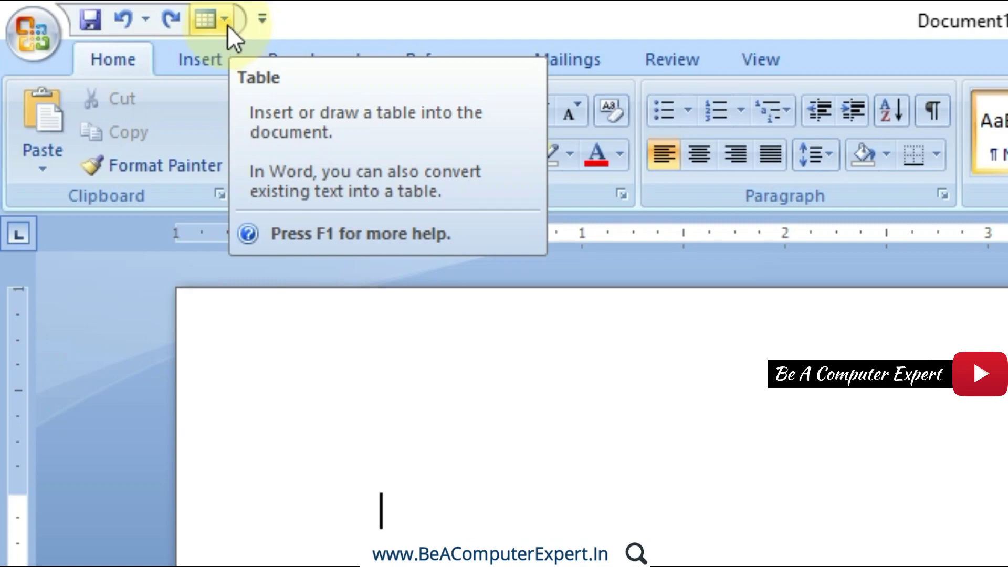
right_click(210, 19)
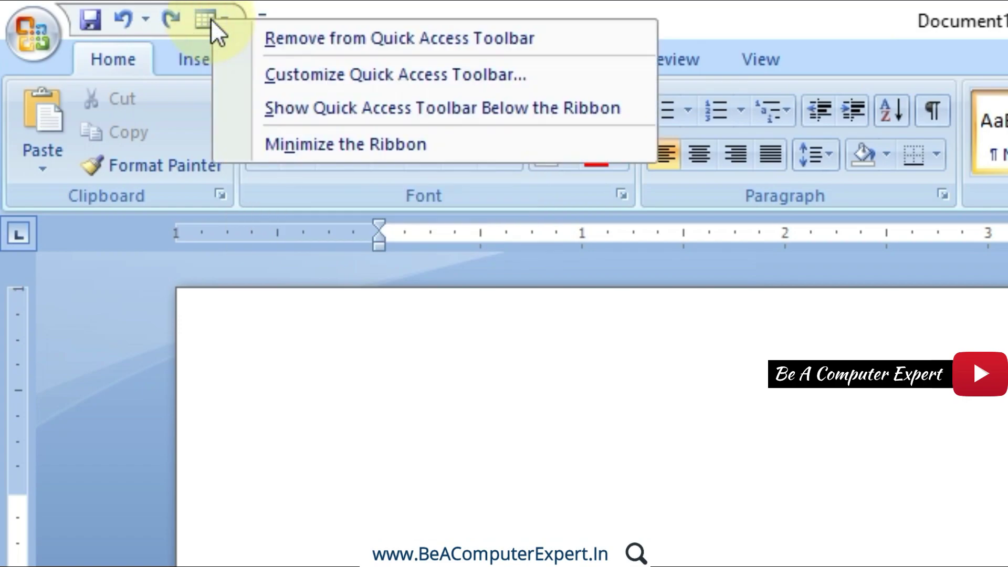
- Remove the Table shortcut from the Quick Access Toolbar, leaving the Insert tab's table grid unused
left_click(283, 46)
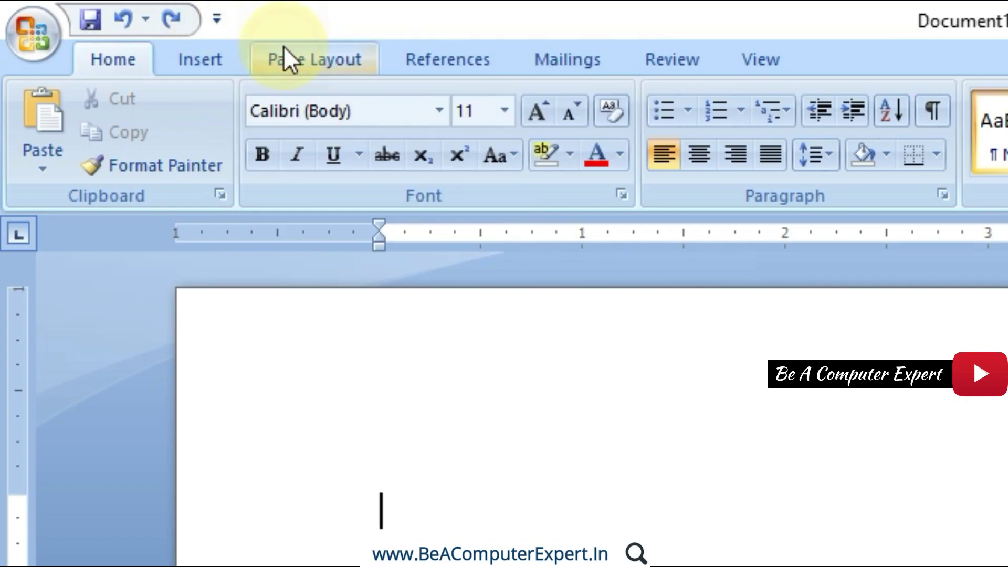
left_click(200, 59)
left_click(256, 173)
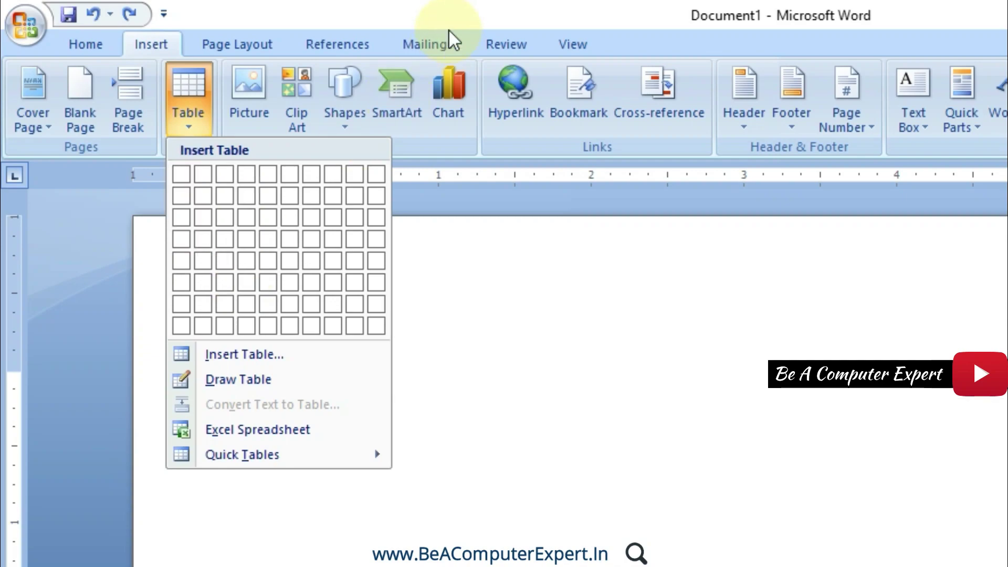
left_click(481, 24)
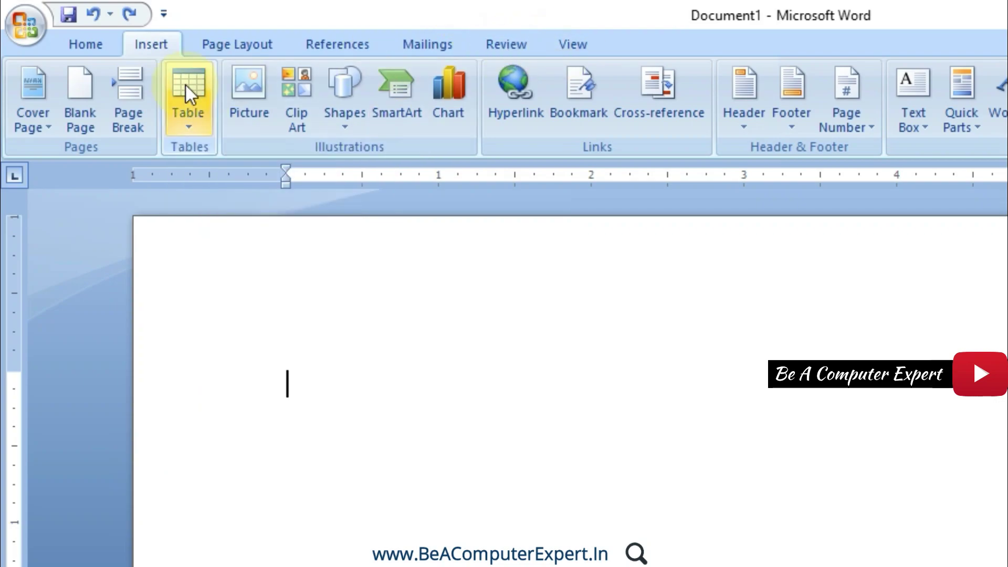
- Insert a one-row, three-column table and show the Table Tools Design tab
left_click(185, 112)
left_click(233, 182)
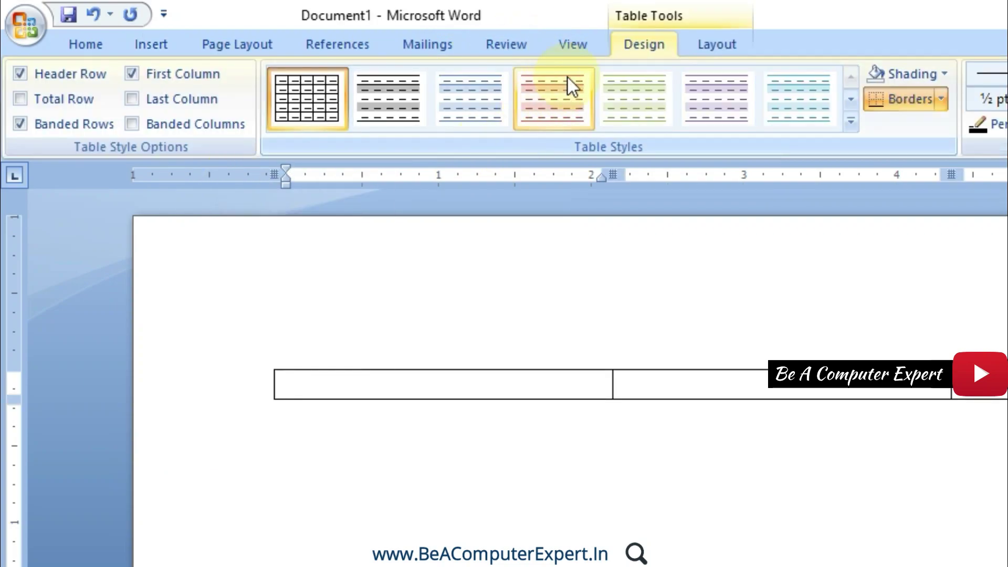
left_click(711, 53)
left_click(666, 52)
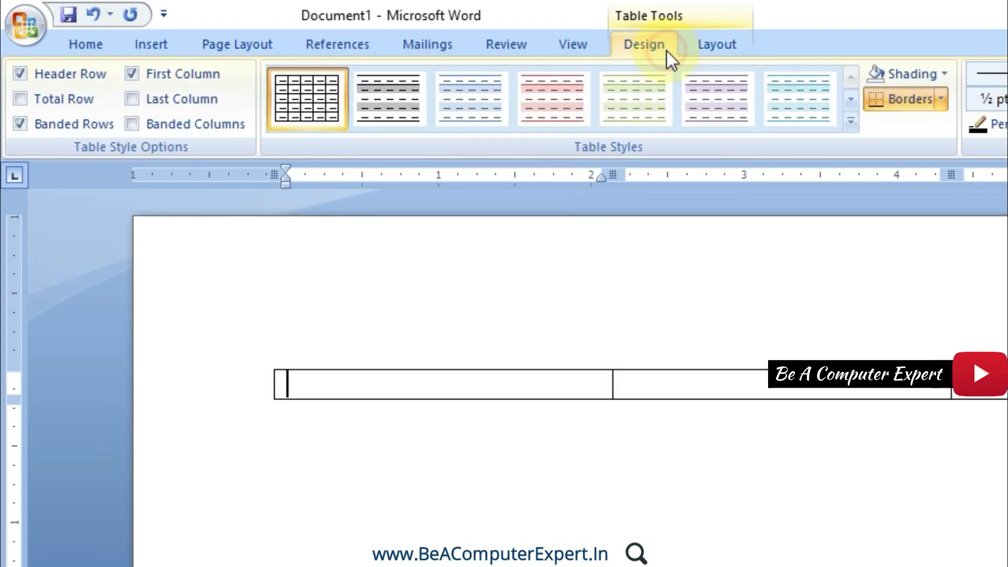